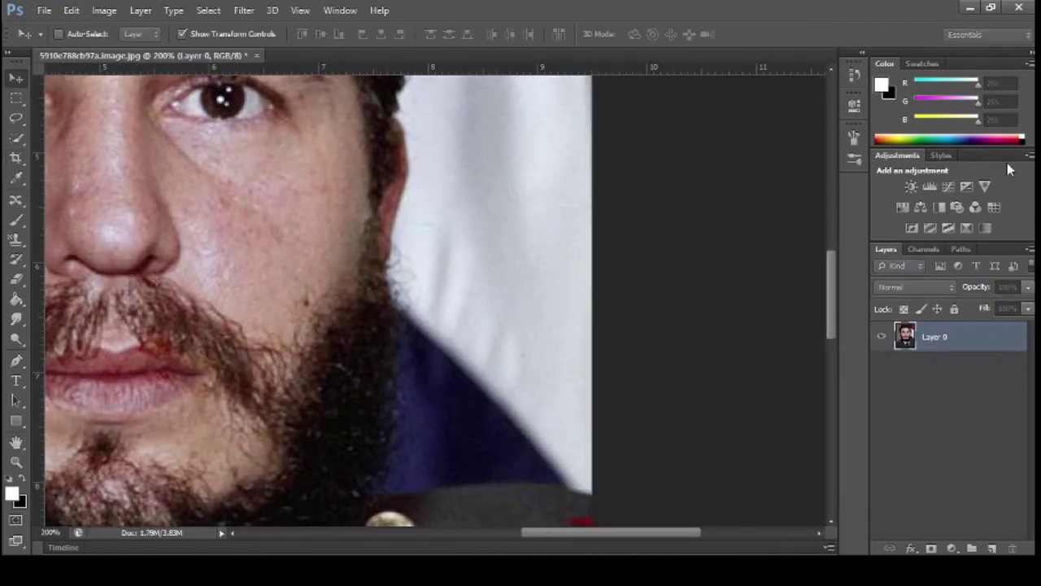
- Crop the canvas closely around the bearded man's head and shoulders
key("ctrl+minus")
key("ctrl+minus")
key("ctrl+minus")
key("ctrl+plus")
key("w")
left_click_drag(264, 287, 269, 309)
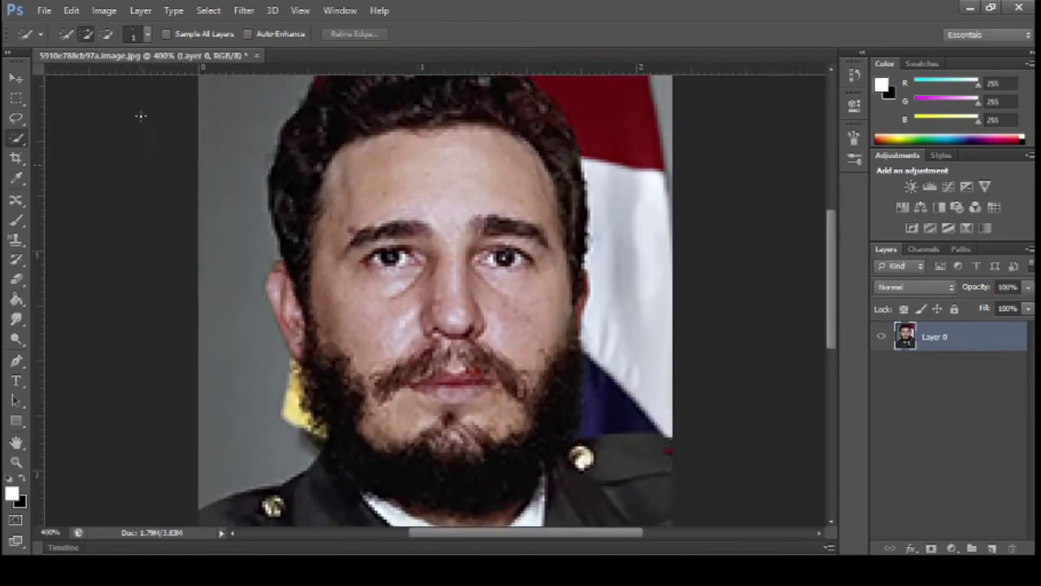
key("c")
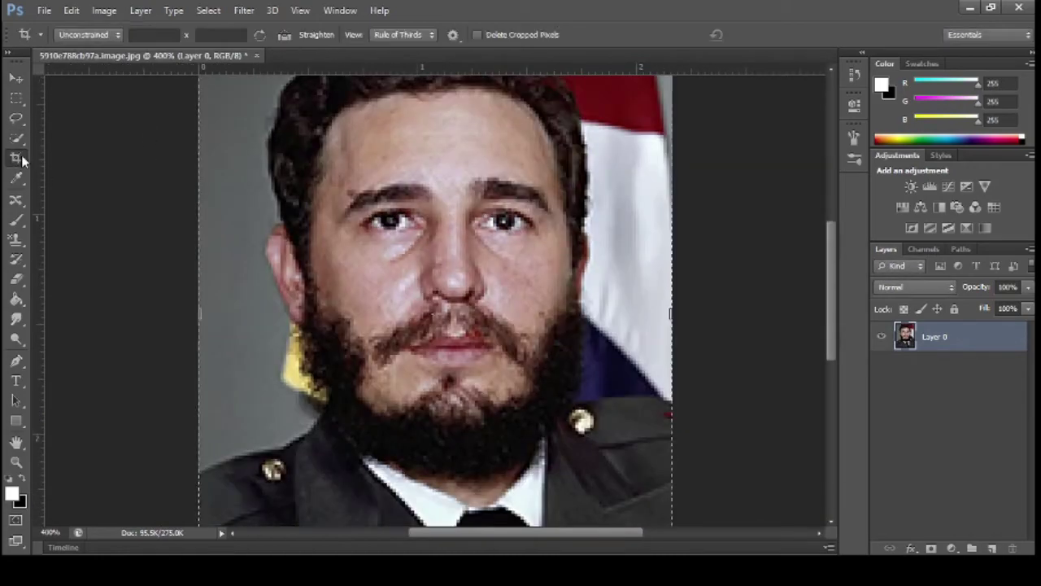
- Fine-tune the crop boundary along the portrait's right side and apply the crop
key("ctrl+plus")
left_click_drag(580, 532, 653, 527)
key("ctrl+plus")
key("ctrl+plus")
left_click_drag(550, 311, 559, 312)
key("Return")
key("v")
key("ctrl+minus")
key("ctrl+minus")
key("ctrl+minus")
key("ctrl+minus")
key("ctrl+minus")
key("ctrl+minus")
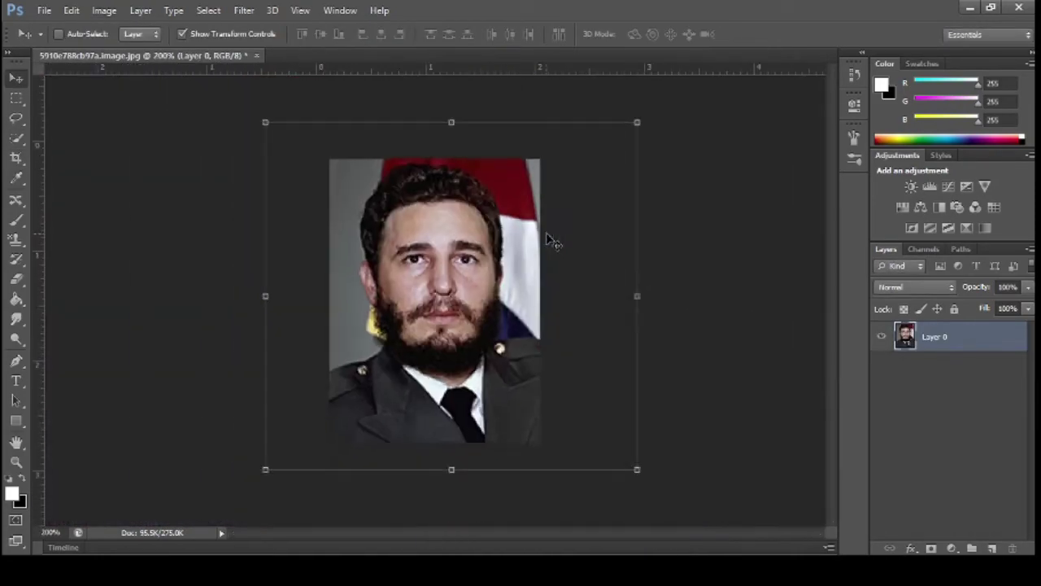
- Select the background around the man with Quick Selection and subtract the hair and ear from the selection
left_click(16, 138)
left_click_drag(405, 142, 525, 327)
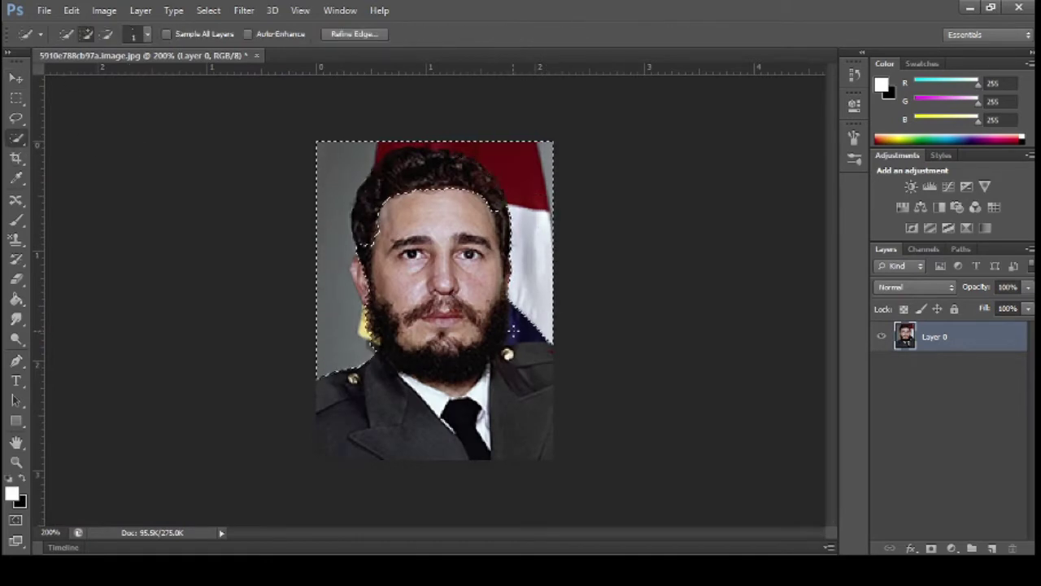
key("ctrl+plus")
scroll(316, 303, "up", 2)
scroll(435, 305, "down", 2)
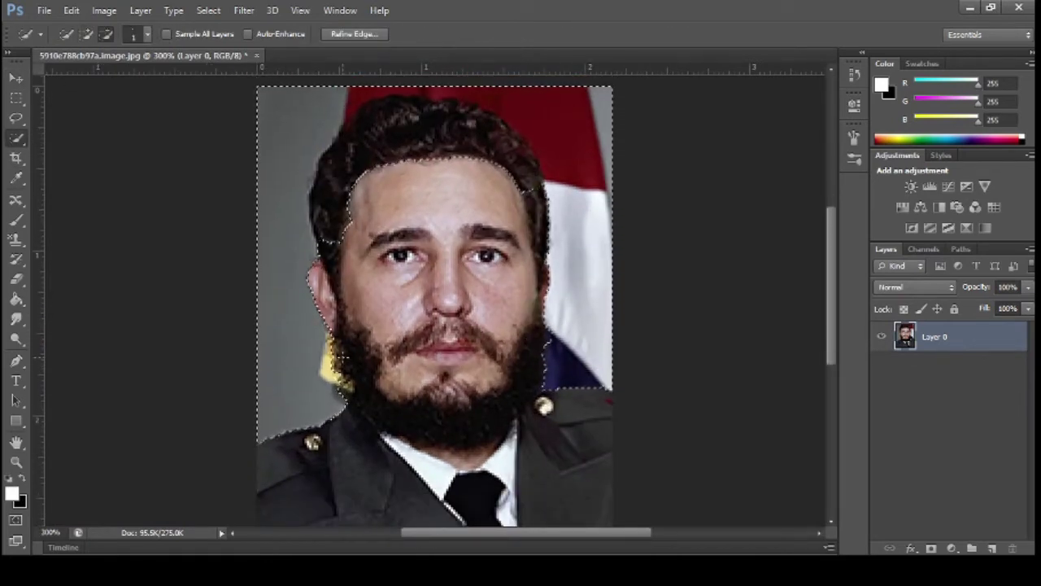
scroll(369, 217, "up", 3)
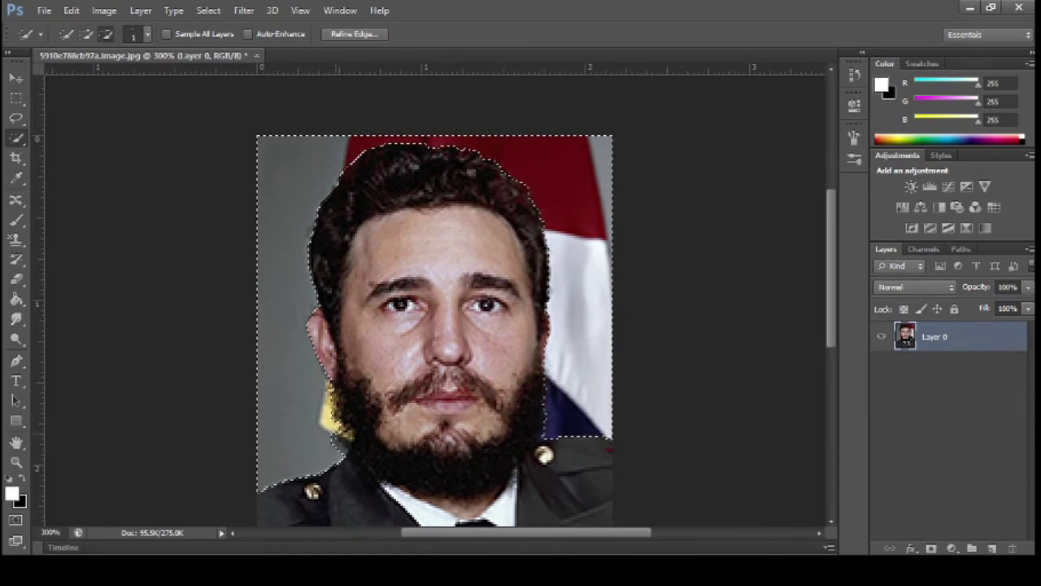
- Invert the selection to cover the man and apply Refine Edge to its outline
key("ctrl+minus")
key("ctrl+shift+i")
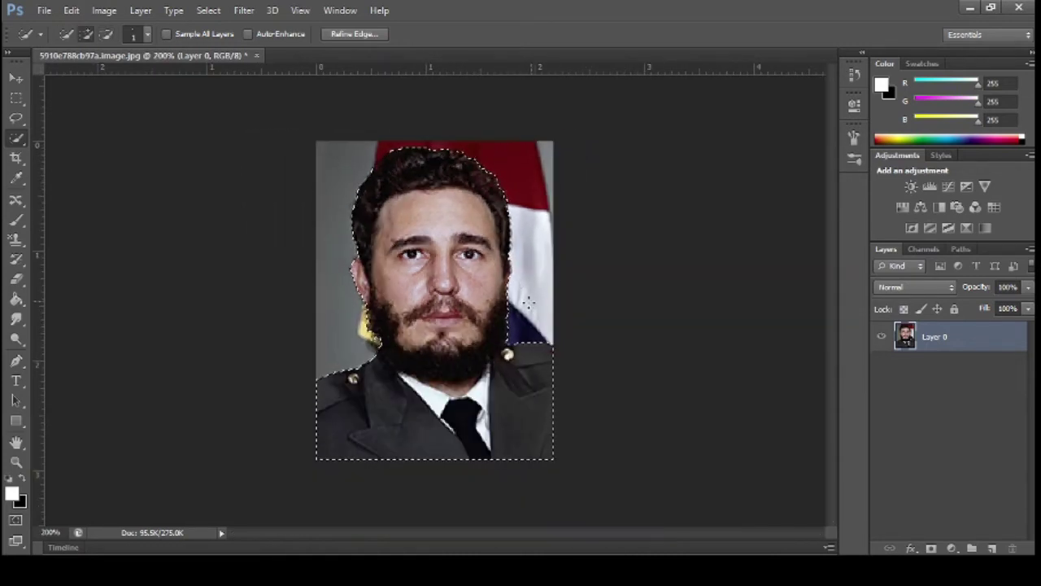
key("ctrl+alt+r")
left_click(938, 452)
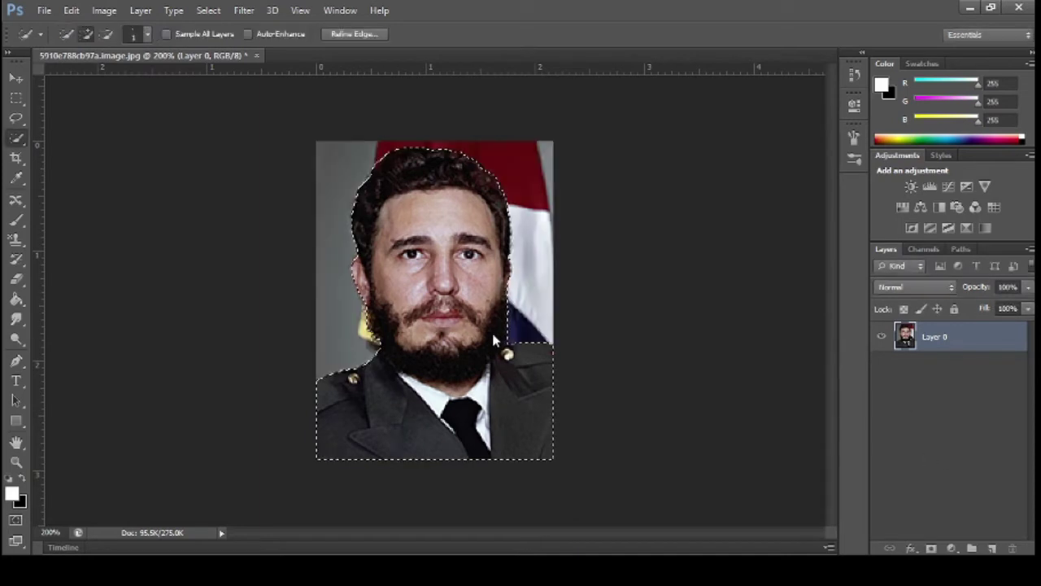
- Copy the selected man to a new layer and delete the original Layer 0
key("ctrl+j")
left_click(936, 366)
key("Delete")
- Draw a magenta rectangle covering the whole canvas and place it beneath the portrait layer
left_click(16, 421)
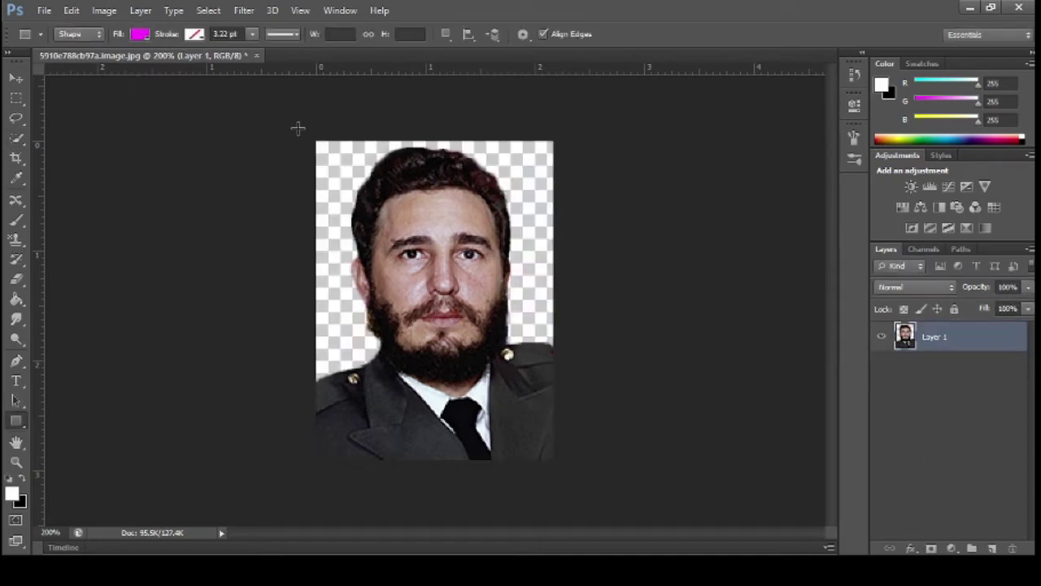
left_click_drag(298, 128, 610, 482)
left_click_drag(976, 337, 997, 395)
left_click(969, 340)
- Apply a clipped Brightness/Contrast adjustment to the portrait and merge it into Layer 1
left_click(912, 186)
left_click(732, 346)
left_click(854, 106)
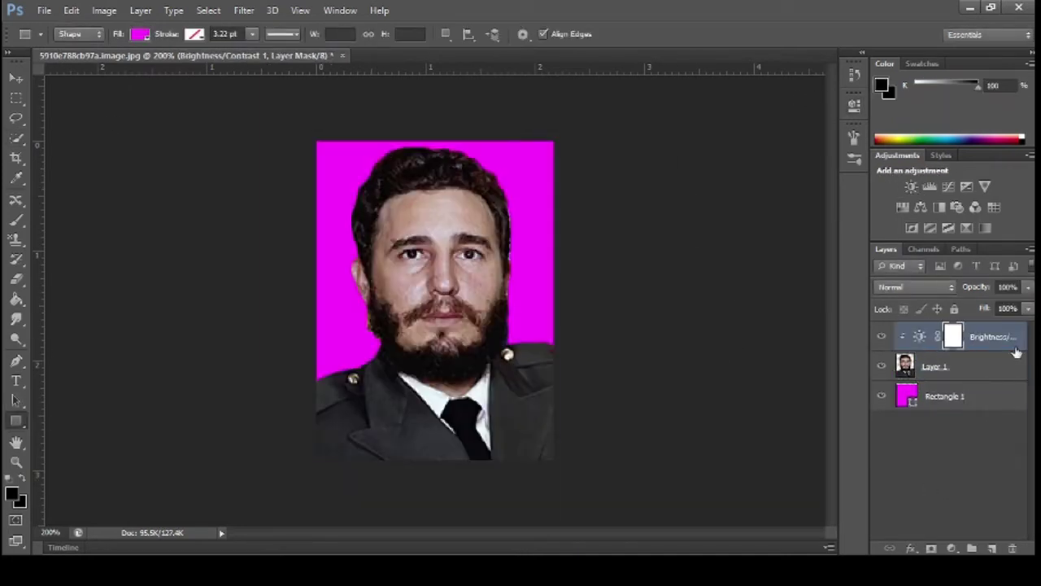
key("ctrl+e")
- Desaturate the portrait with Hue/Saturation and darken it with Brightness/Contrast, merging both clipped adjustments into Layer 1
left_click(903, 207)
left_click(732, 347)
left_click_drag(706, 223, 631, 223)
left_click(854, 105)
key("ctrl+e")
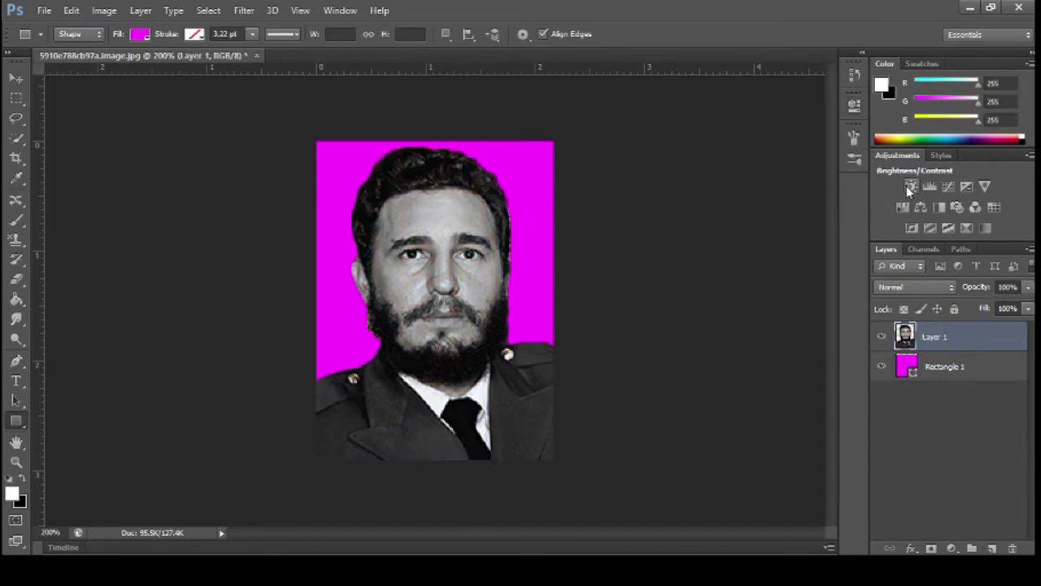
left_click(910, 188)
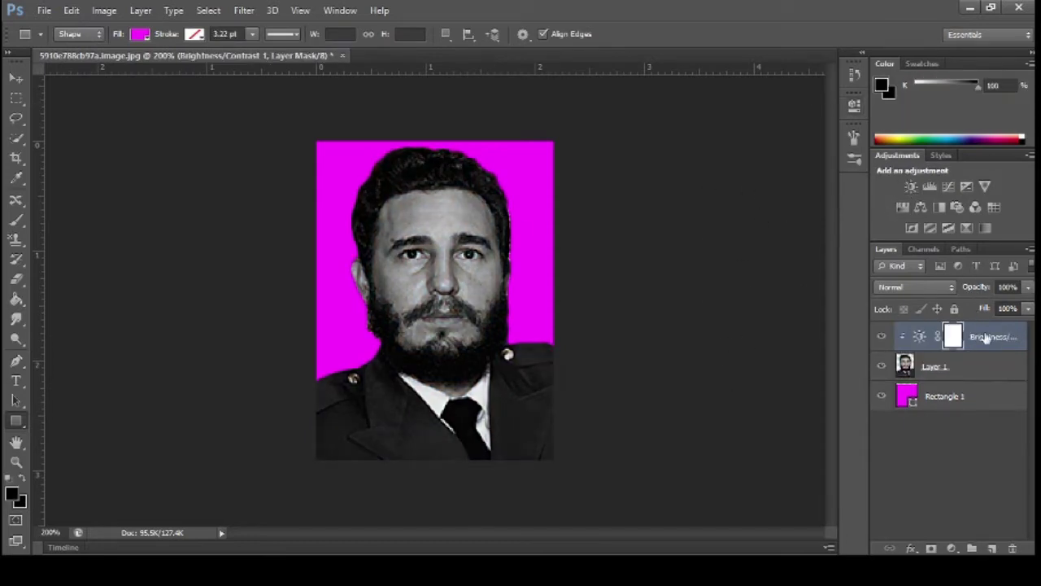
key("ctrl+e")
- Smooth the skin under the eyes and on both cheeks with the Smudge tool at size 10 and 28% strength
key("ctrl+plus")
left_click(16, 320)
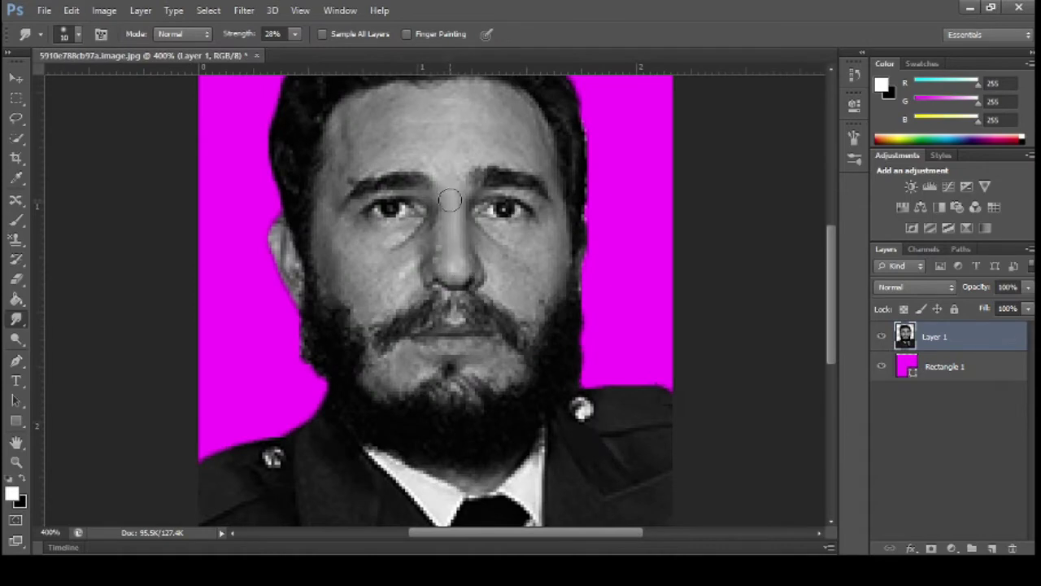
scroll(472, 249, "up", 2)
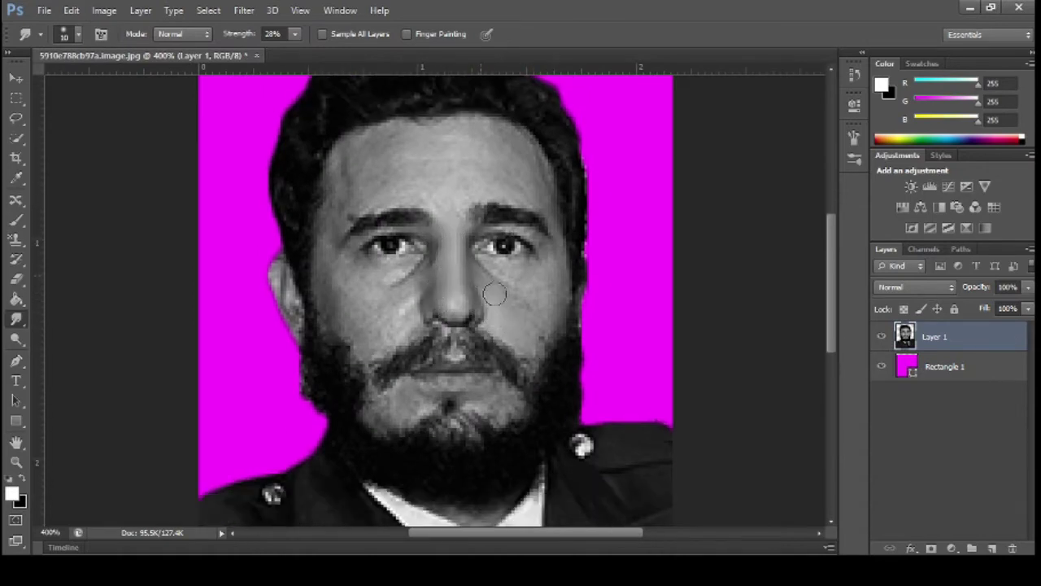
scroll(466, 264, "down", 1)
scroll(381, 309, "down", 2)
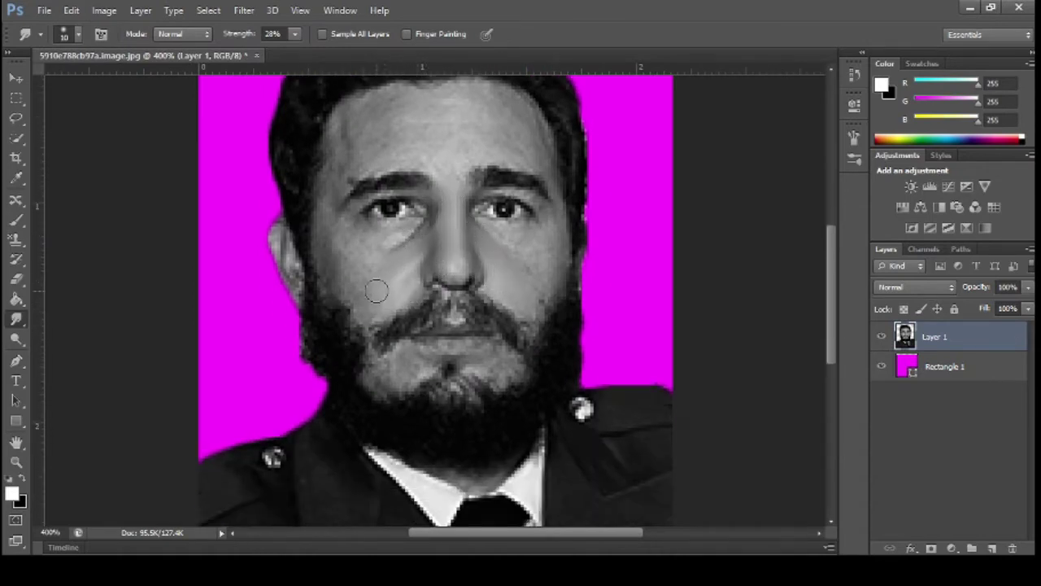
scroll(370, 237, "up", 3)
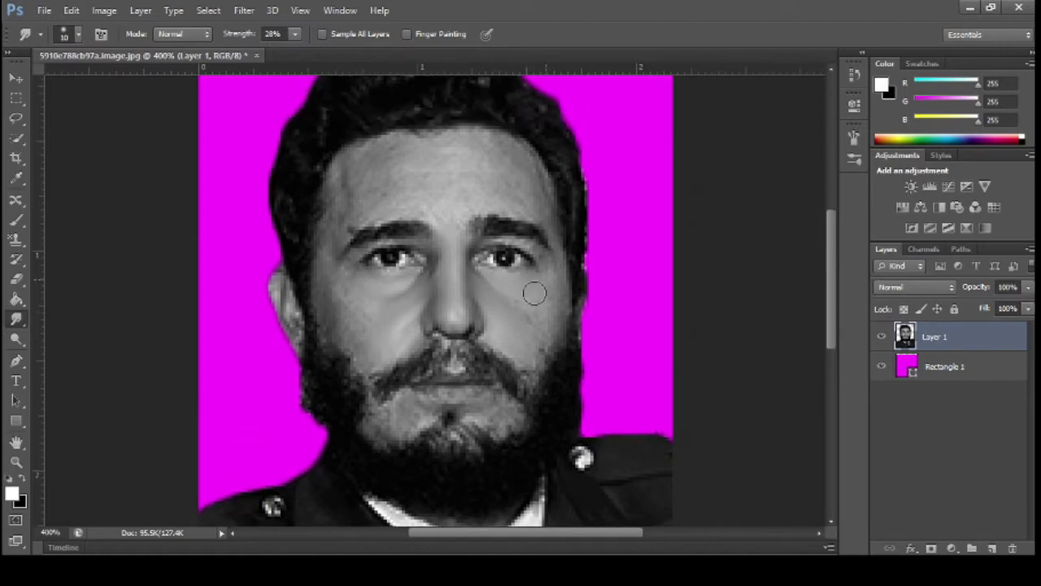
scroll(380, 295, "down", 3)
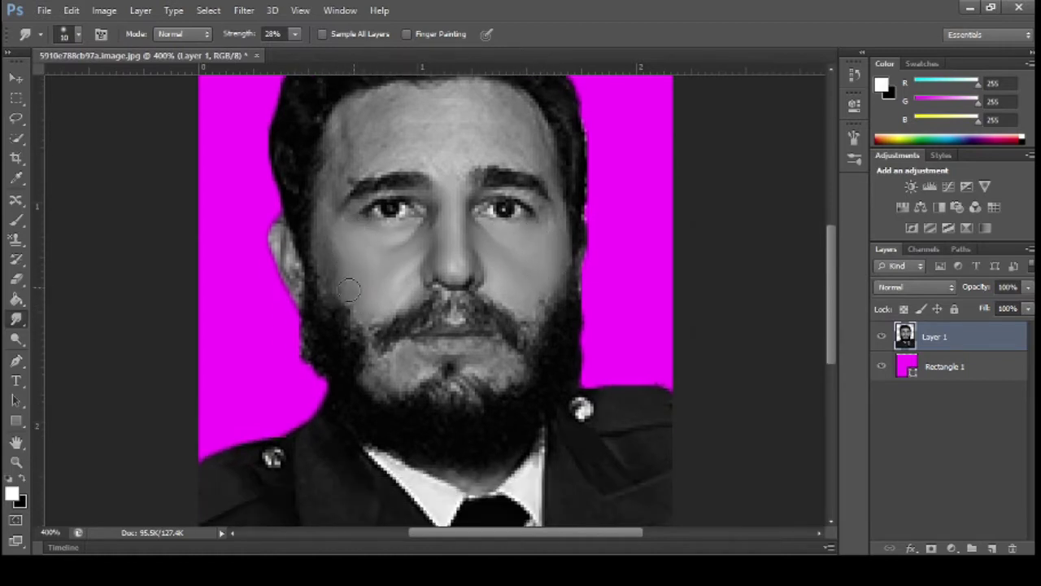
- Smudge the skin between and around the eyebrows and at the temples
key("ctrl+minus")
key("ctrl+minus")
key("ctrl+plus")
key("ctrl+plus")
scroll(340, 282, "up", 5)
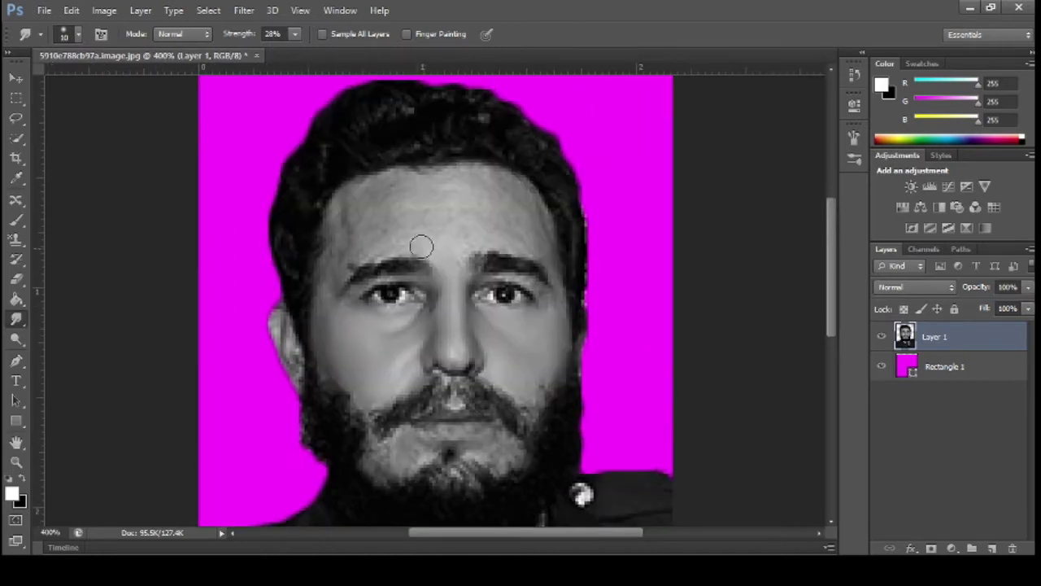
scroll(323, 283, "down", 2)
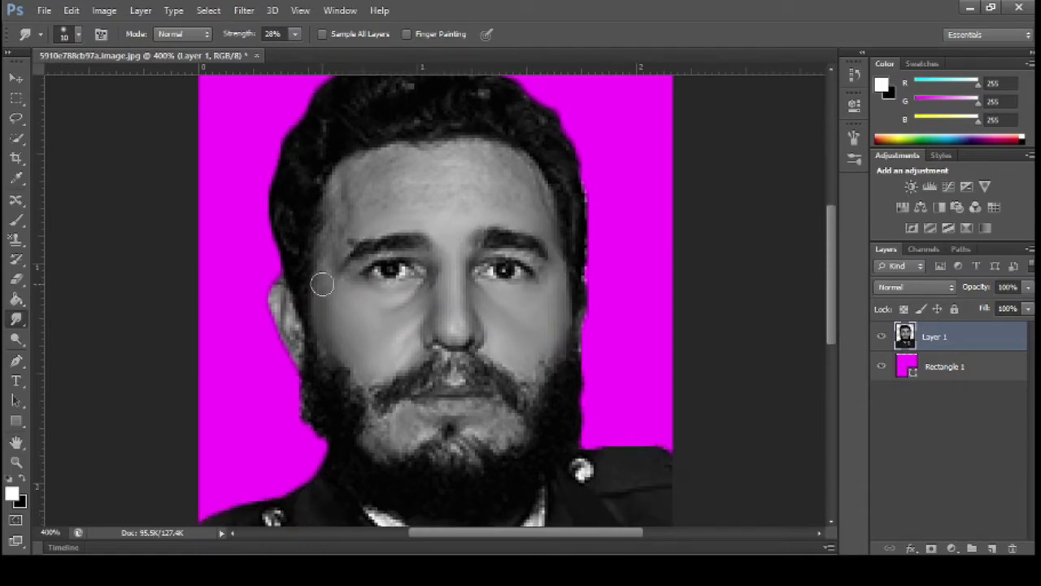
- Smudge the chin, lips and forehead smooth and soften the skin around the moustache
scroll(423, 448, "down", 3)
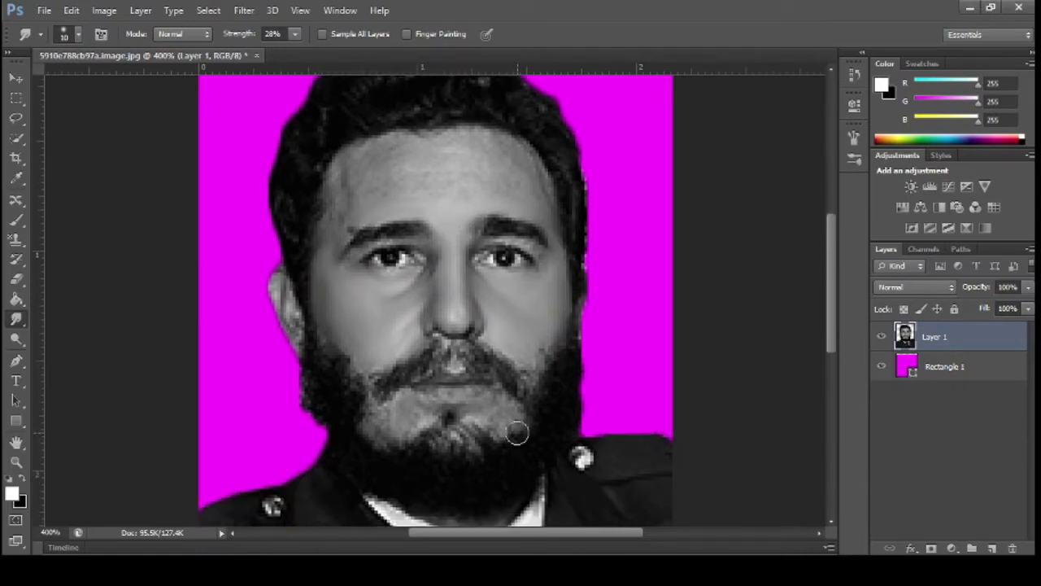
scroll(456, 238, "up", 5)
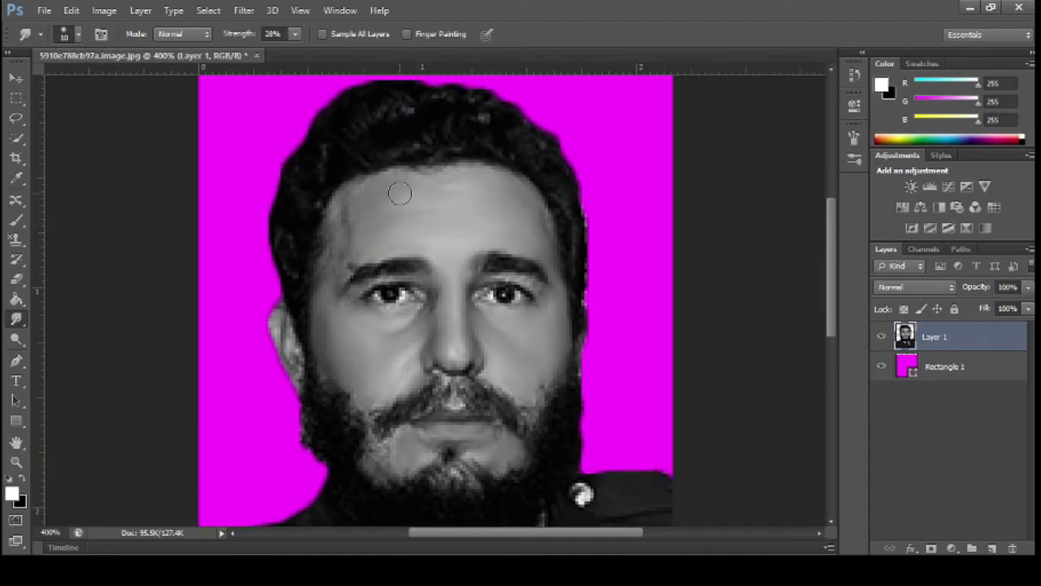
scroll(576, 209, "down", 10)
scroll(667, 303, "up", 12)
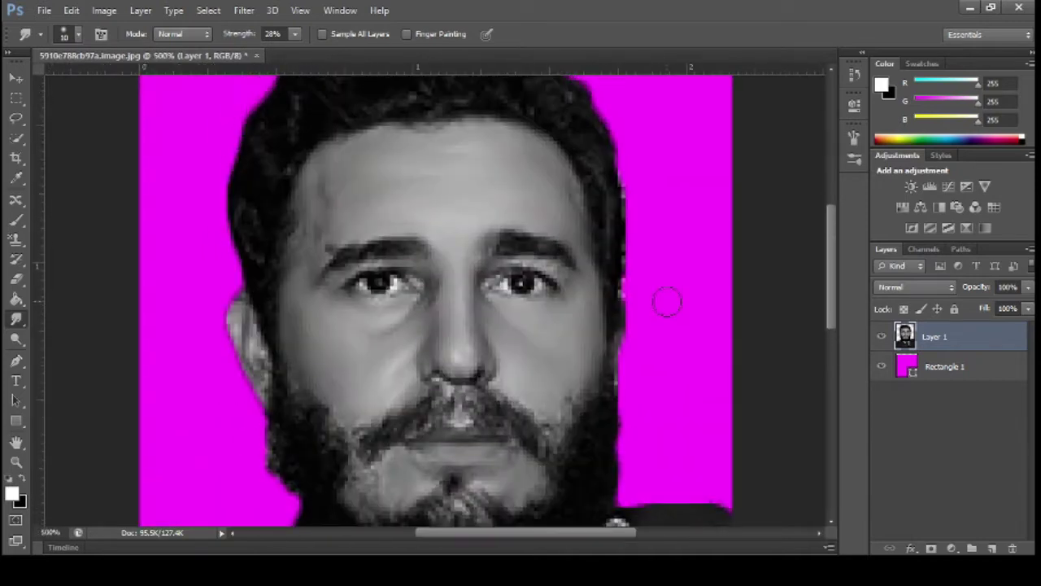
scroll(332, 252, "down", 2)
scroll(516, 186, "up", 2)
scroll(592, 315, "down", 3)
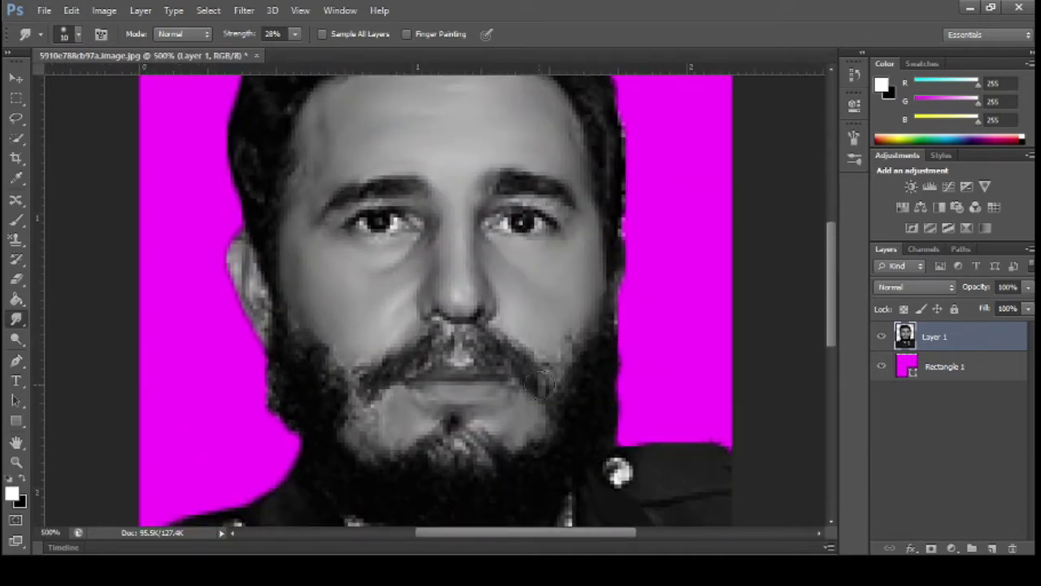
scroll(467, 353, "up", 1)
scroll(784, 403, "up", 1)
- Add a layer named Highlights above the portrait and paint a smudged white highlight down the nose bridge
left_click(991, 548)
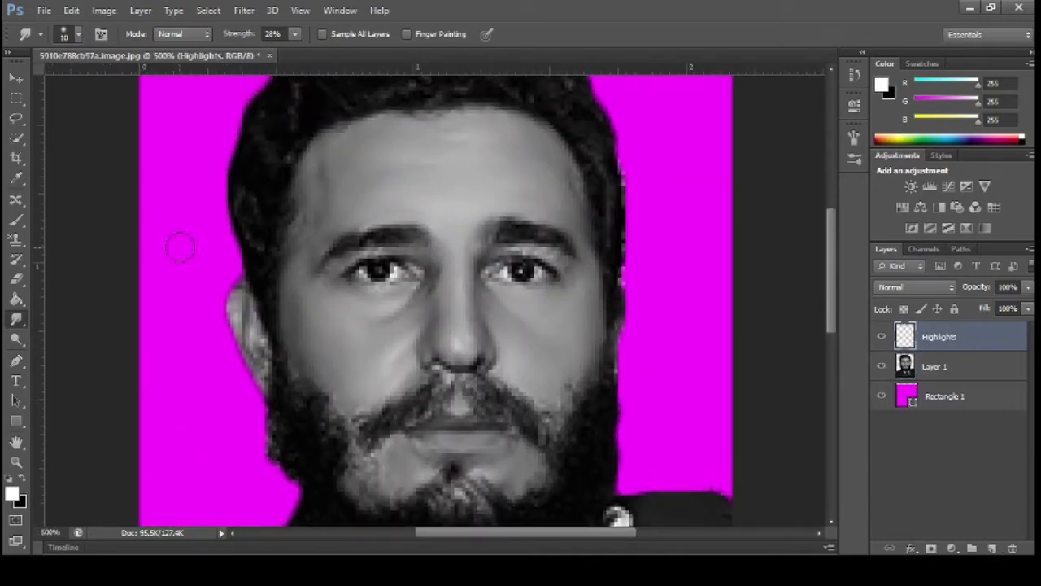
left_click(17, 220)
left_click(16, 318)
left_click_drag(458, 337, 462, 332)
left_click(16, 220)
left_click_drag(459, 278, 461, 313)
left_click(16, 319)
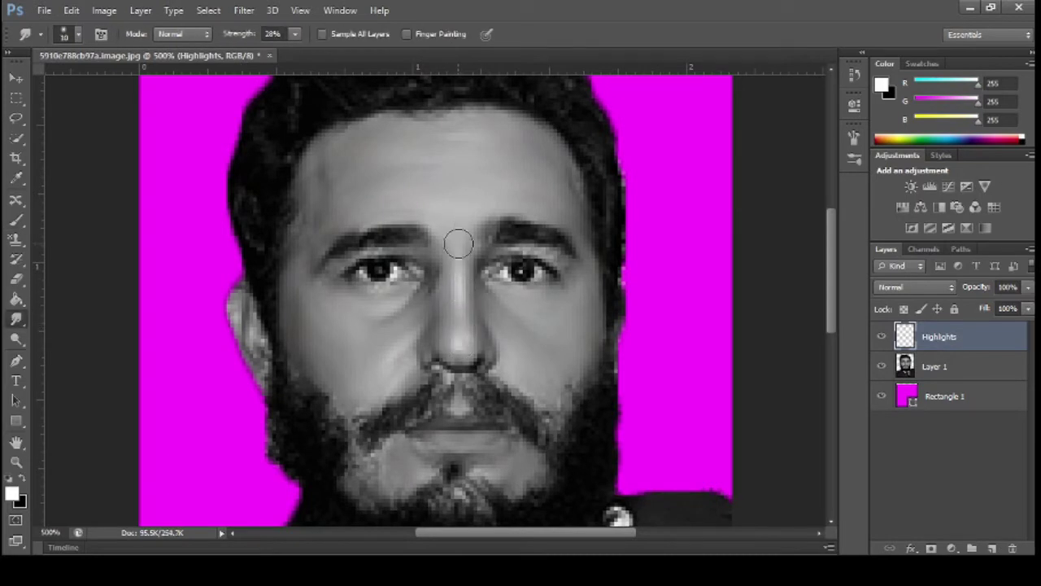
- Paint a small white highlight on the side of the nostril and blend it with the Smudge tool
scroll(616, 313, "down", 5)
scroll(616, 314, "up", 5)
left_click(16, 220)
left_click(16, 319)
left_click(16, 220)
left_click(429, 311)
left_click(16, 319)
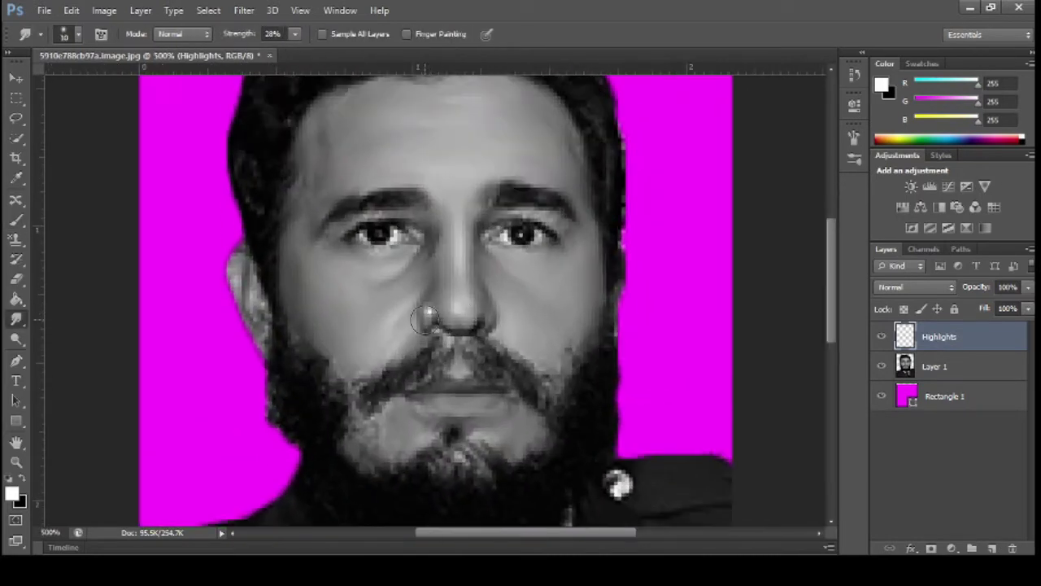
- Dab another white highlight at the nostril's lower edge and smudge it towards the cheek
scroll(490, 265, "down", 1)
key("ctrl+minus")
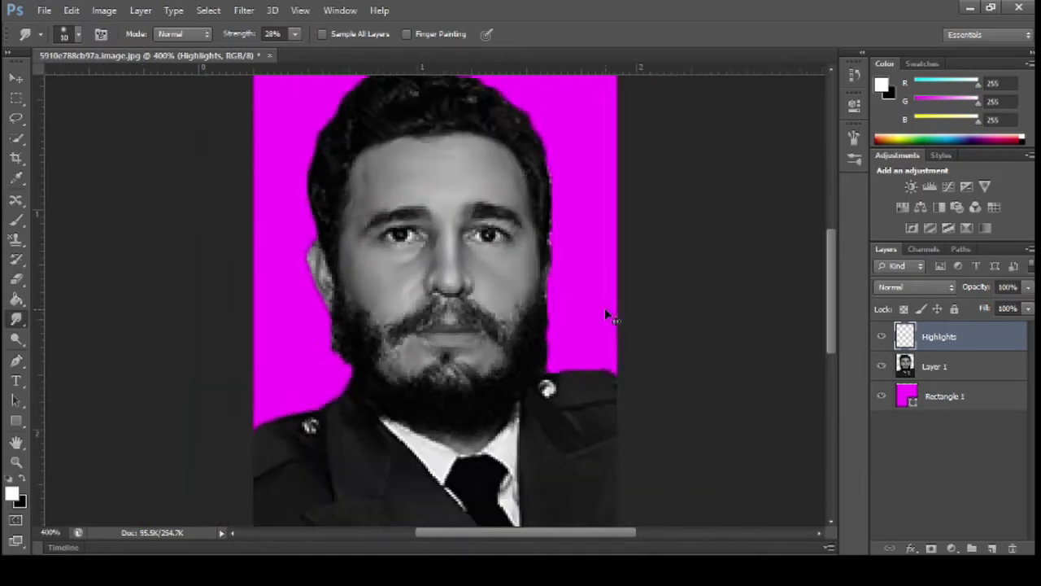
key("ctrl+minus")
key("ctrl+minus")
key("ctrl+plus")
key("ctrl+plus")
key("ctrl+plus")
left_click(16, 220)
left_click(429, 334)
left_click(16, 319)
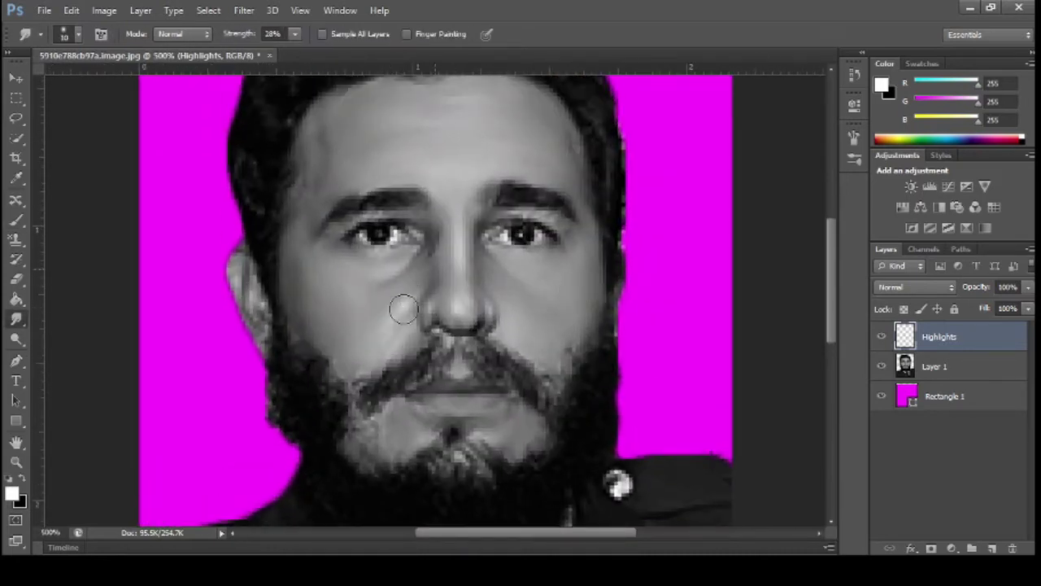
- Smudge the white highlights on the cheeks softly into the surrounding skin
scroll(439, 301, "down", 1)
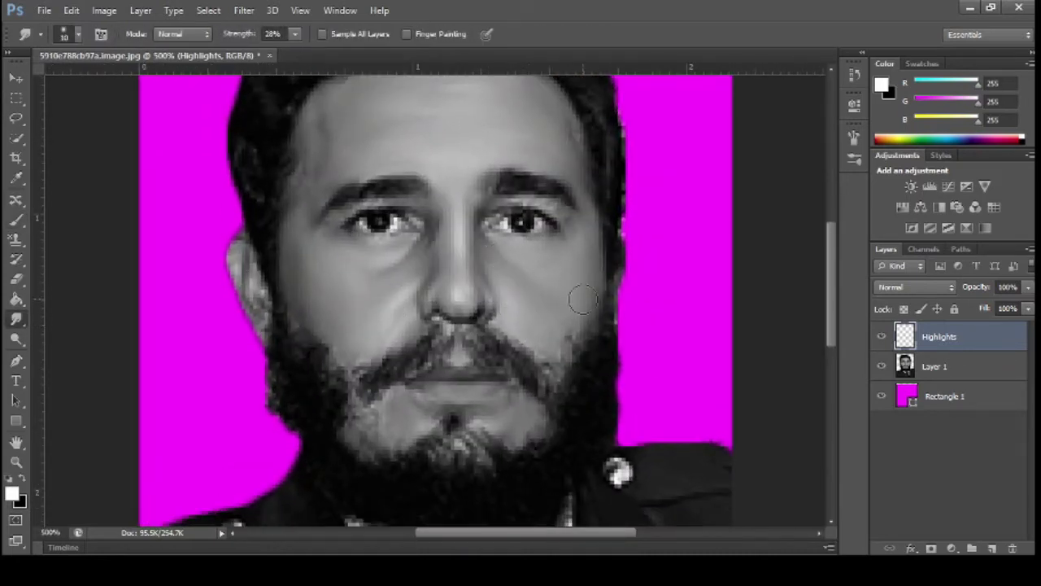
scroll(583, 299, "up", 1)
scroll(545, 309, "up", 2)
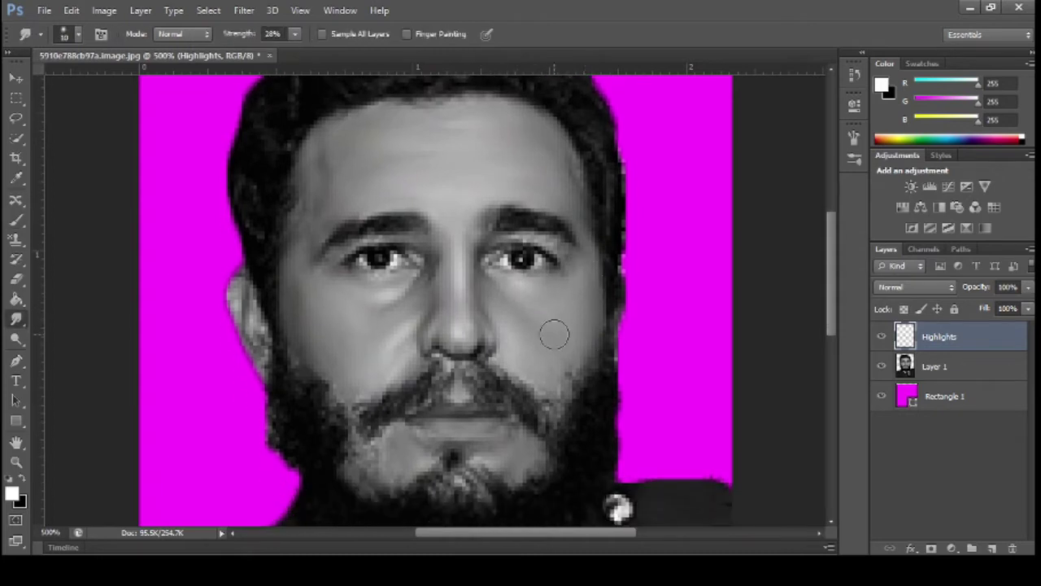
scroll(569, 293, "down", 2)
scroll(580, 309, "up", 1)
scroll(570, 309, "down", 1)
scroll(569, 264, "up", 4)
- Brush white highlights below the eyes and on the cheeks, blending each stroke with the Smudge tool
left_click(16, 220)
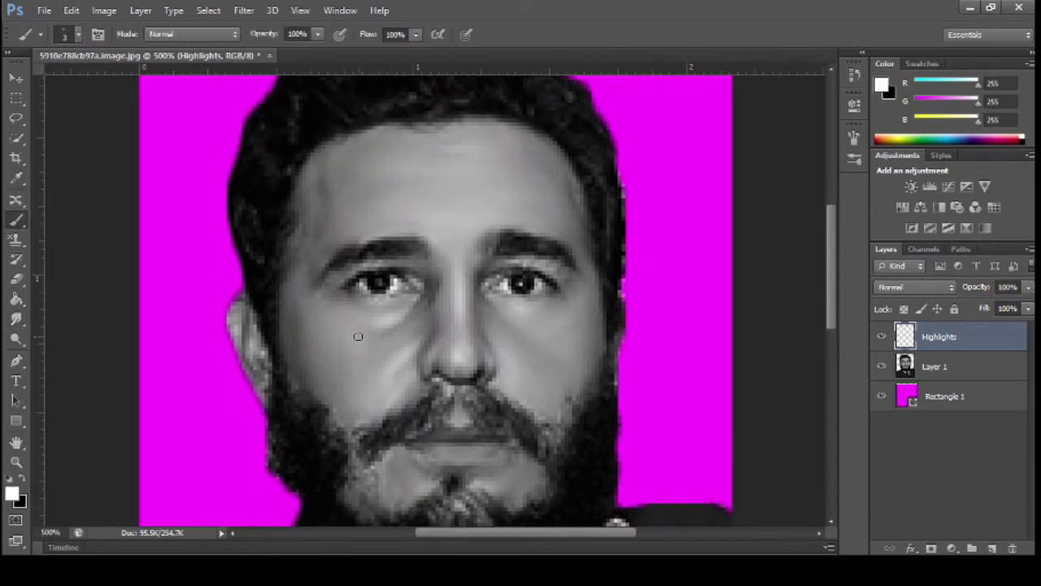
key("r")
scroll(549, 344, "down", 1)
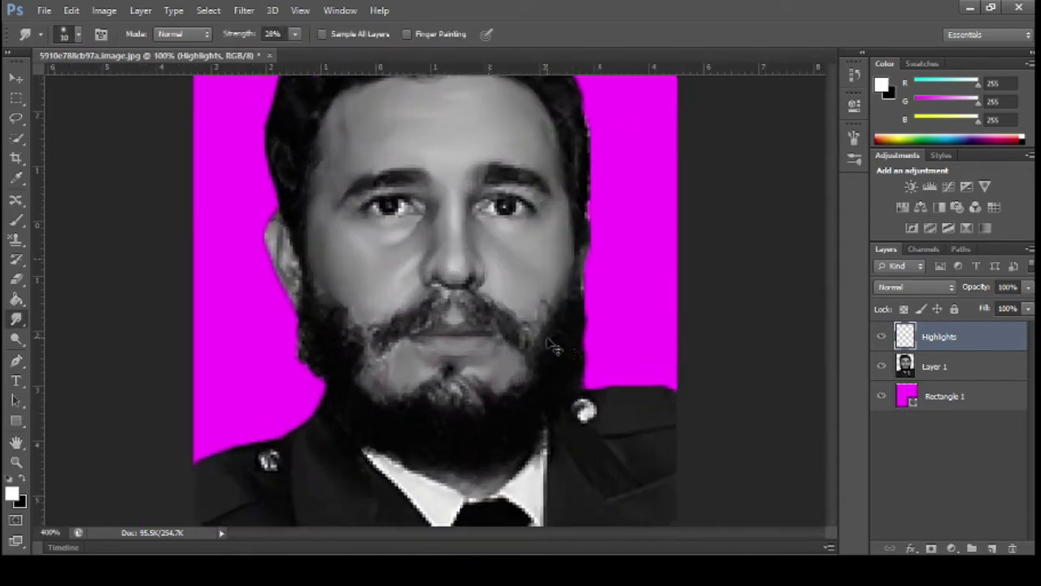
scroll(548, 345, "up", 1)
key("b")
key("r")
key("b")
key("r")
scroll(536, 348, "down", 2)
scroll(571, 353, "up", 4)
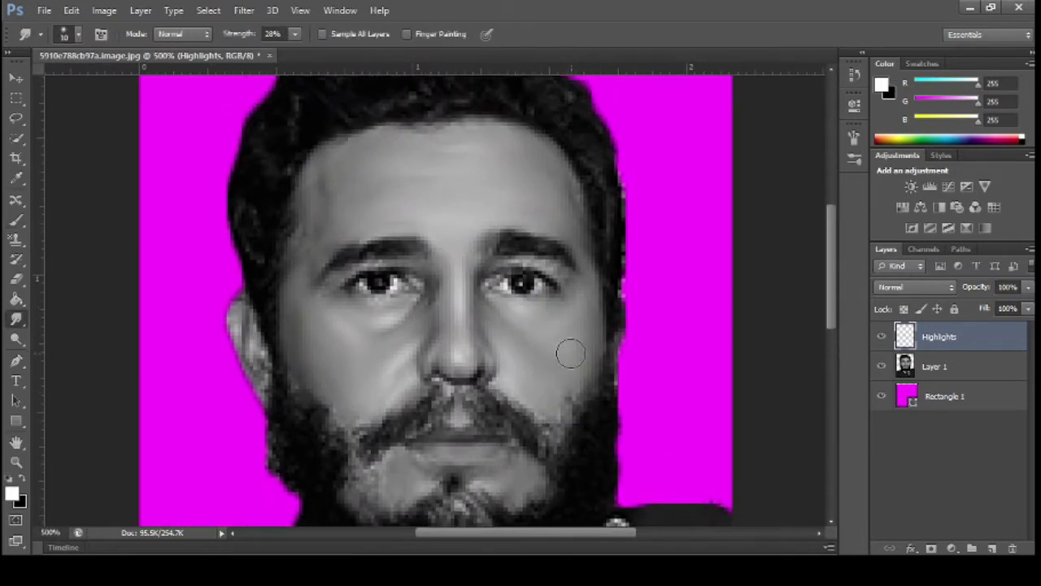
- Brush a white highlight above the eyebrow and smudge it into the forehead
key("b")
scroll(497, 292, "up", 4)
key("r")
scroll(419, 257, "down", 2)
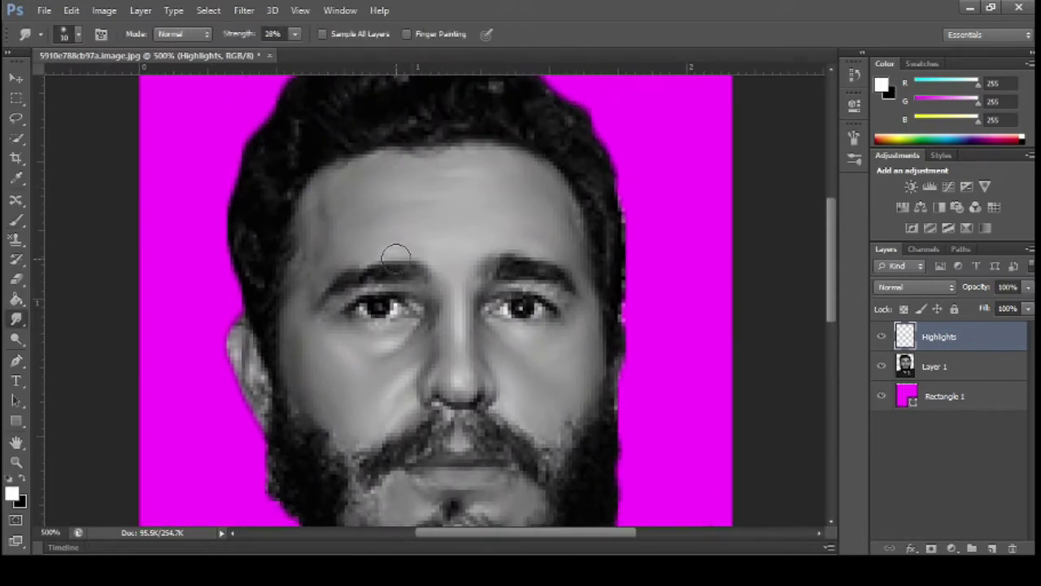
- Examine the smoothed skin on Layer 1 up close and across the whole portrait
scroll(397, 258, "down", 3)
key("alt+[")
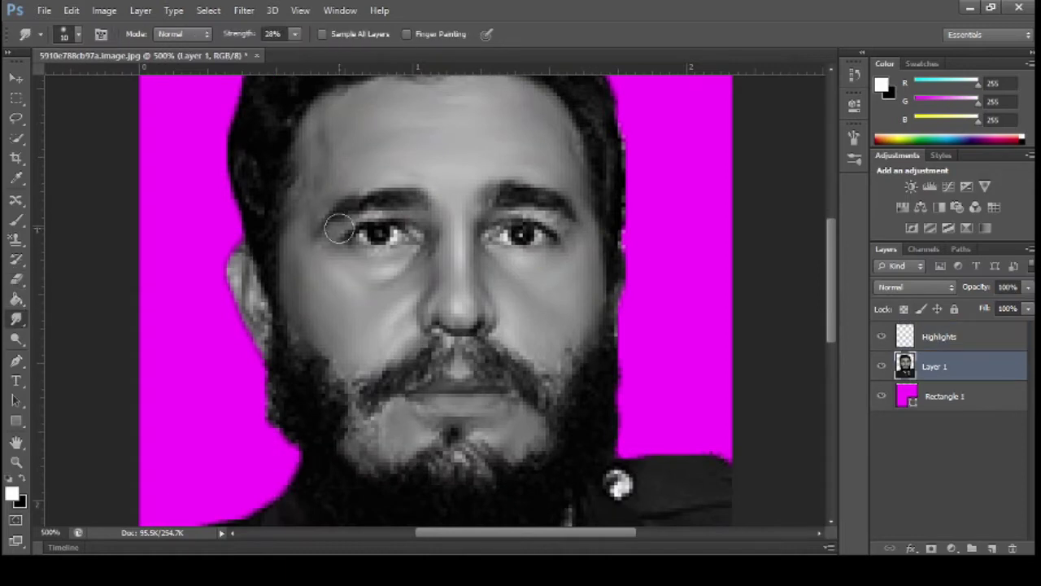
key("ctrl+minus")
key("ctrl+minus")
key("ctrl+minus")
key("ctrl+minus")
key("ctrl+minus")
key("ctrl+plus")
key("ctrl+plus")
key("ctrl+plus")
key("ctrl+plus")
key("ctrl+plus")
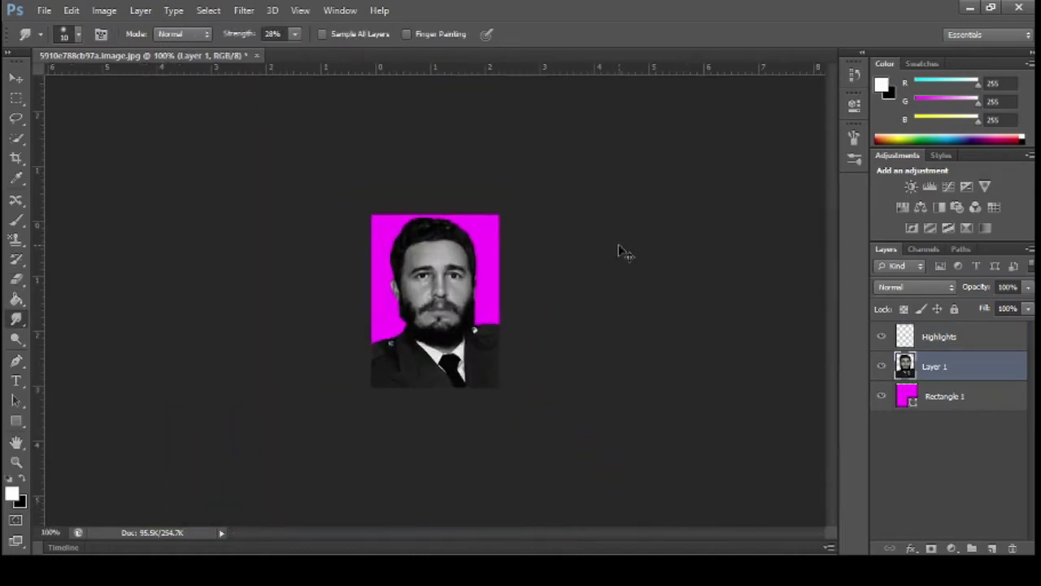
- On the Highlights layer, brush a small white highlight onto the outer cheek below the eye and smudge it into the skin
key("alt+]")
key("b")
key("r")
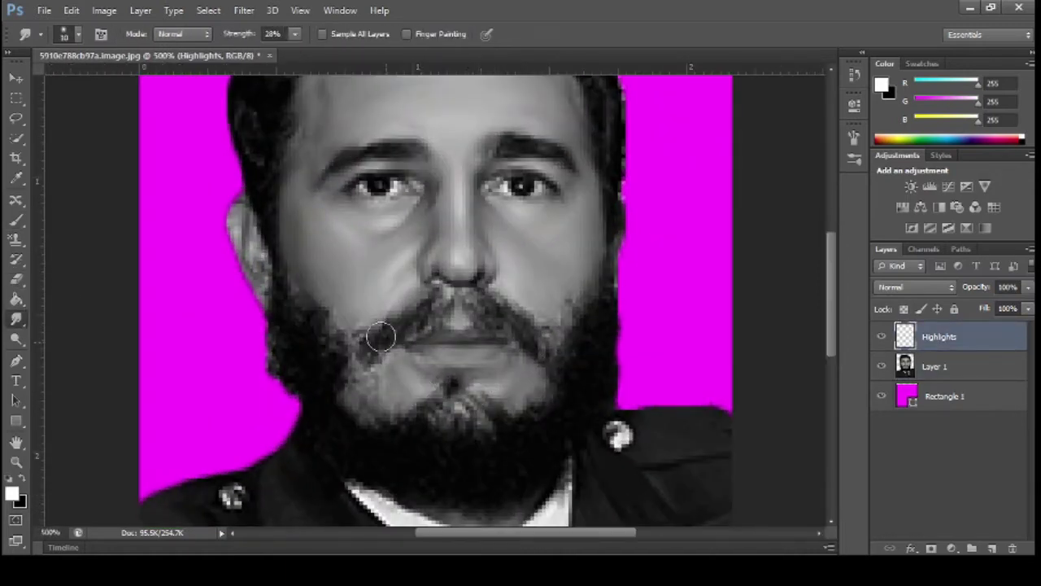
scroll(383, 342, "down", 2)
scroll(522, 338, "down", 1)
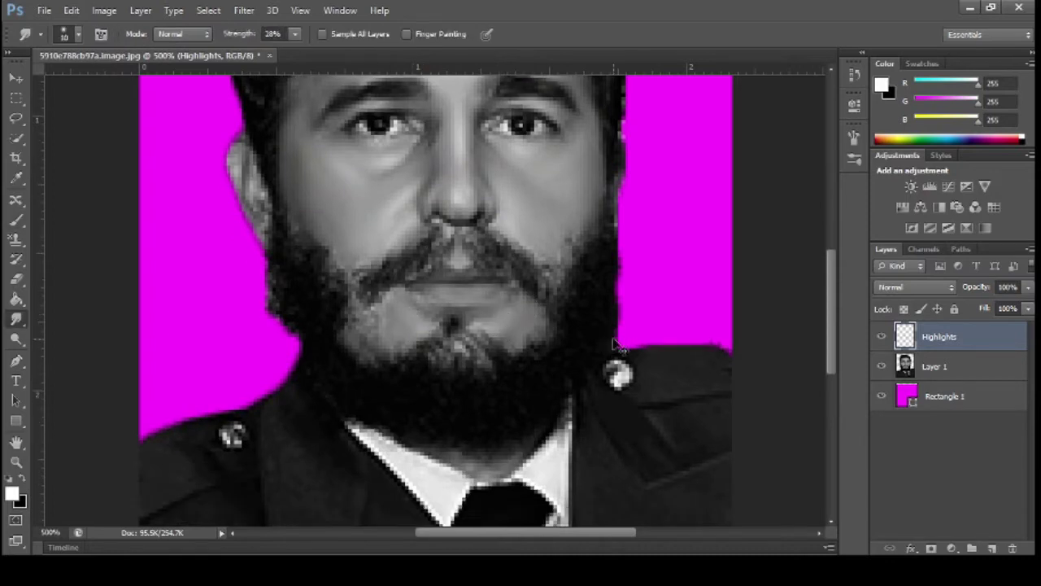
scroll(613, 345, "down", 5)
scroll(616, 346, "up", 5)
key("ctrl+plus")
scroll(366, 269, "up", 1)
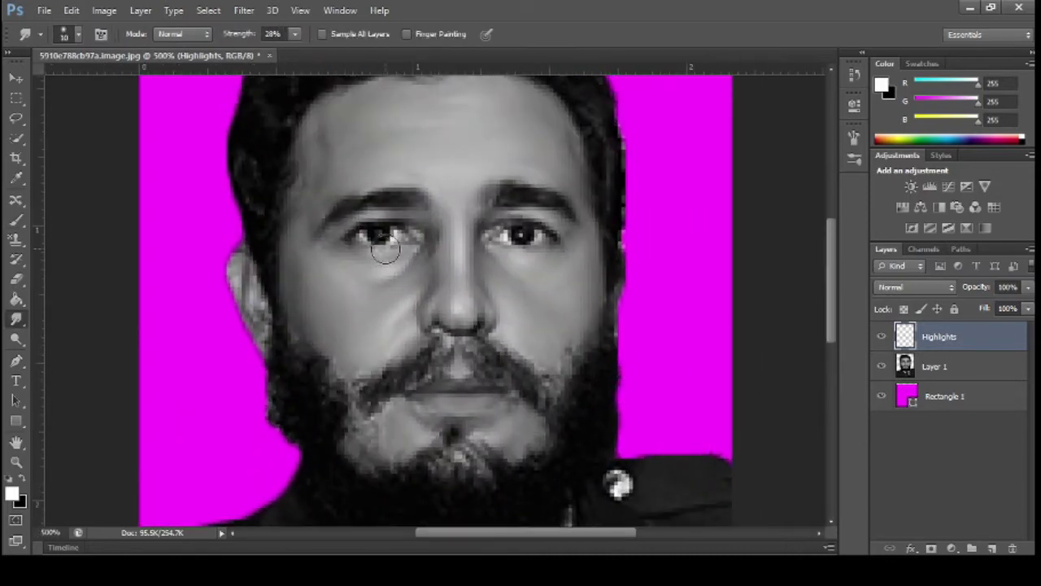
key("b")
left_click(560, 274)
key("r")
scroll(337, 272, "down", 1)
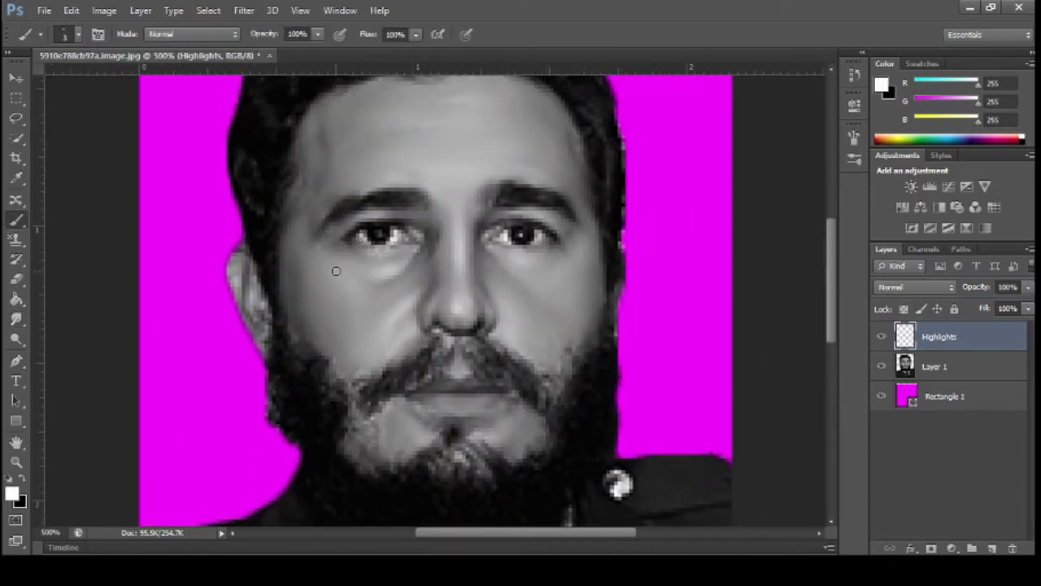
- Brush a white highlight on the temple beside the hairline and smudge it softly into the forehead
scroll(274, 244, "down", 4)
key("ctrl+plus")
key("ctrl+plus")
key("ctrl+plus")
key("ctrl+plus")
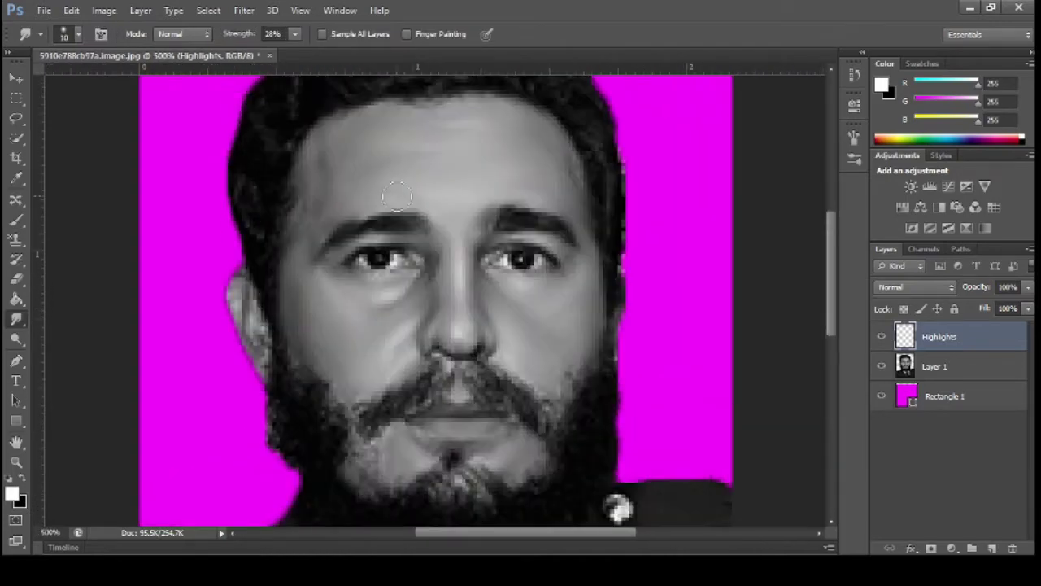
scroll(354, 283, "up", 2)
key("b")
key("r")
scroll(455, 208, "down", 2)
scroll(582, 209, "up", 1)
key("b")
left_click(583, 209)
key("r")
scroll(640, 248, "down", 3)
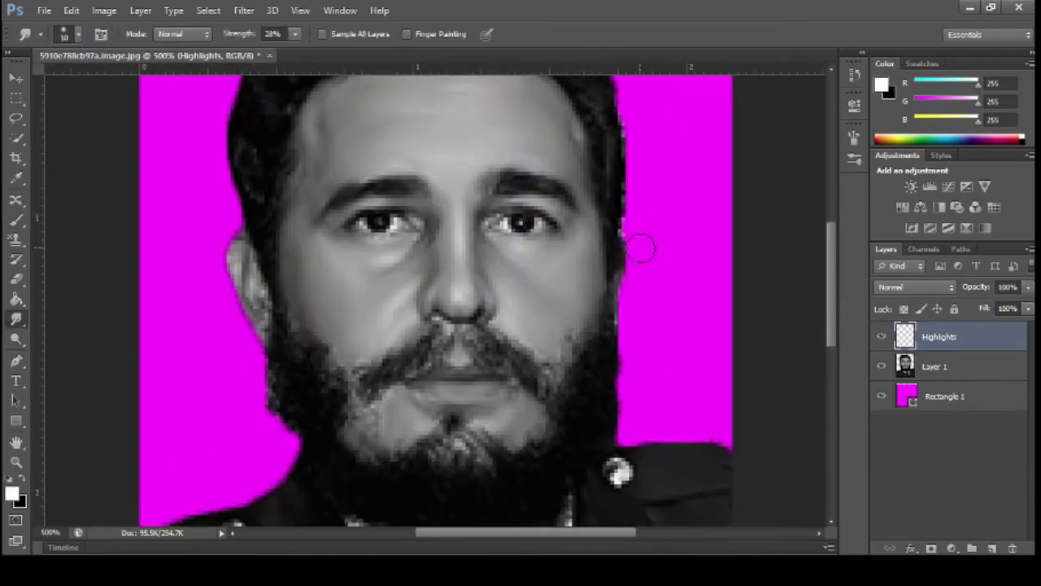
- Brush further white highlights across the forehead and blend each one with the Smudge tool
scroll(537, 228, "up", 4)
key("b")
key("r")
scroll(388, 217, "down", 2)
key("b")
key("r")
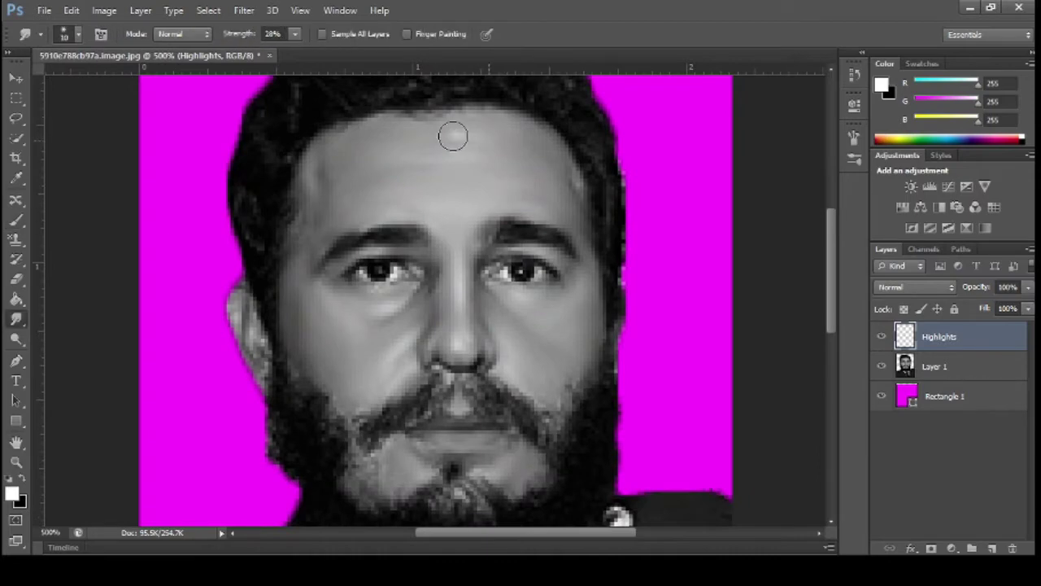
- Add a soft white highlight around the brow and the bridge of the nose, and smudge it in
key("ctrl+minus")
key("ctrl+minus")
key("ctrl+minus")
key("ctrl+minus")
key("ctrl+plus")
key("ctrl+plus")
key("ctrl+plus")
key("ctrl+plus")
key("b")
key("r")
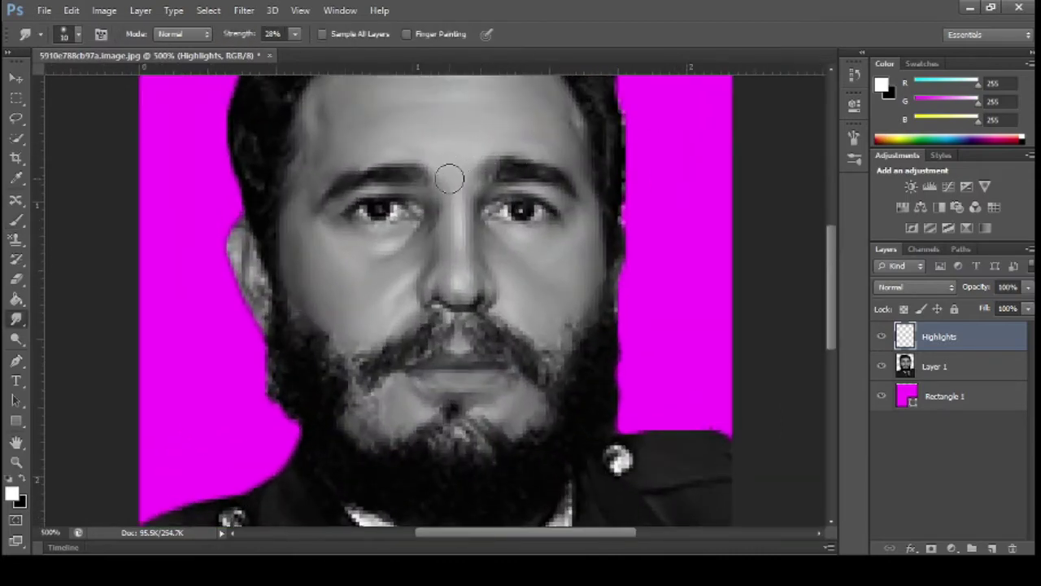
scroll(456, 187, "up", 1)
key("b")
key("r")
- Brush white highlights on the upper face and on the cheek beside the beard, blending them with the Smudge tool
key("ctrl+minus")
key("ctrl+minus")
key("ctrl+minus")
key("ctrl+minus")
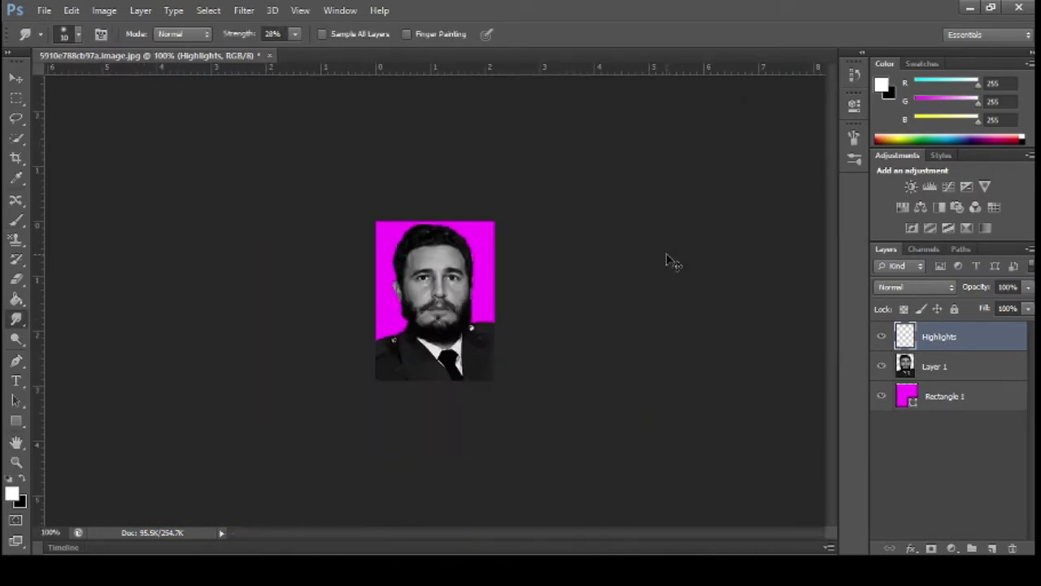
key("ctrl+plus")
key("ctrl+plus")
key("ctrl+plus")
key("ctrl+plus")
scroll(639, 246, "up", 3)
key("b")
key("r")
scroll(368, 307, "down", 4)
scroll(576, 346, "up", 2)
key("b")
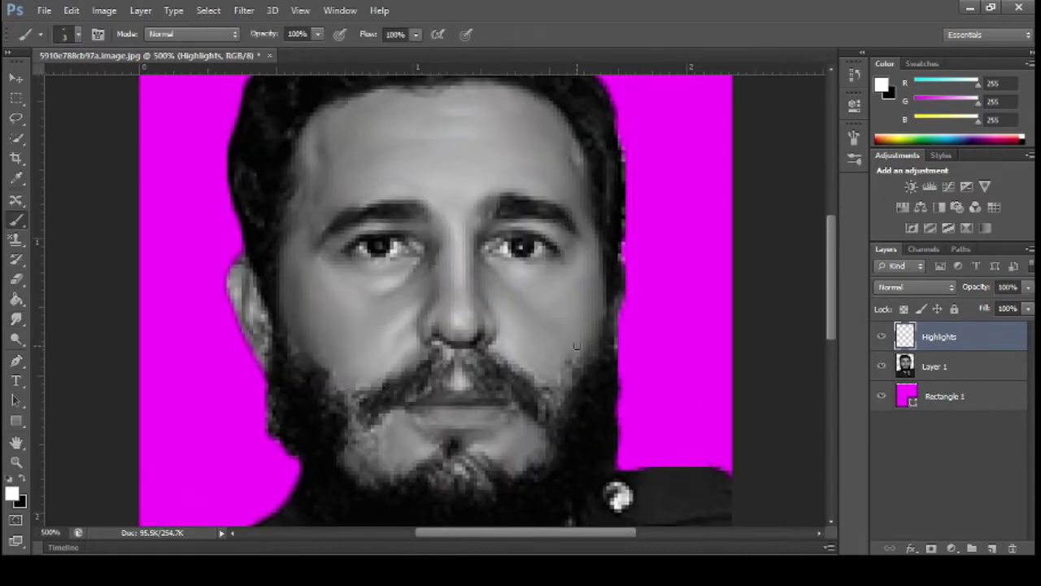
key("r")
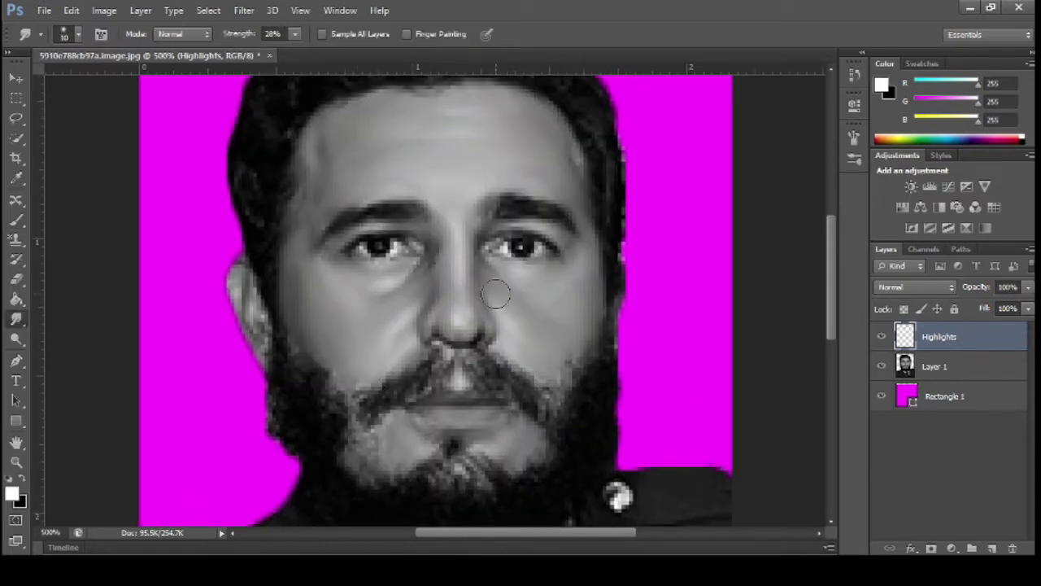
- Examine the blended highlights over the whole portrait
key("ctrl+minus")
key("ctrl+minus")
key("ctrl+minus")
key("ctrl+minus")
key("ctrl+plus")
key("ctrl+plus")
key("ctrl+plus")
key("ctrl+plus")
- Create a layer group named Face and place the Highlights layer inside it
left_click(972, 548)
double_click(940, 330)
type("H")
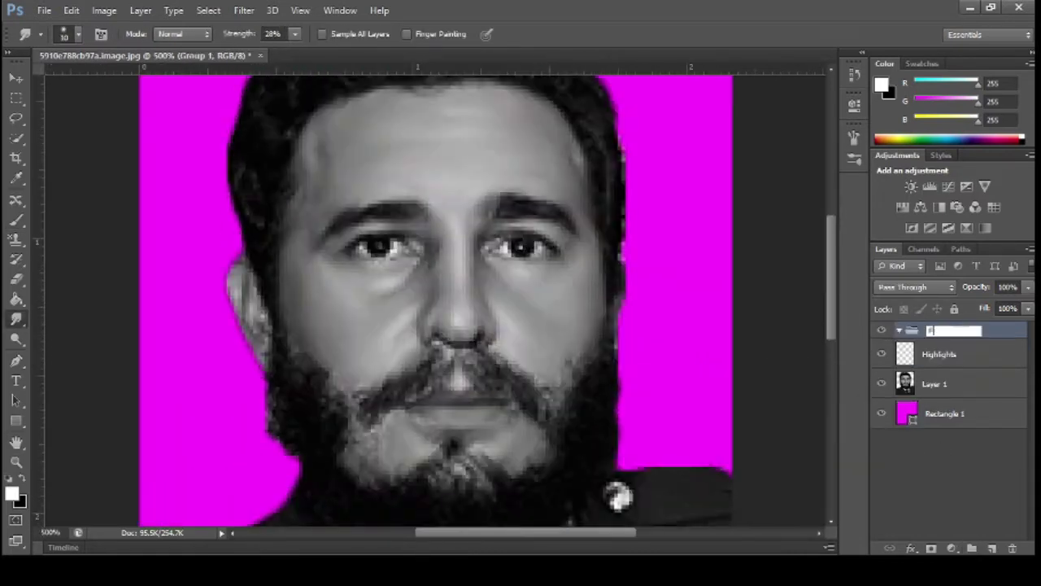
- On Layer 1, select the skin of the forehead, nose, cheeks and chin with the Quick Selection tool
left_click(936, 384)
key("w")
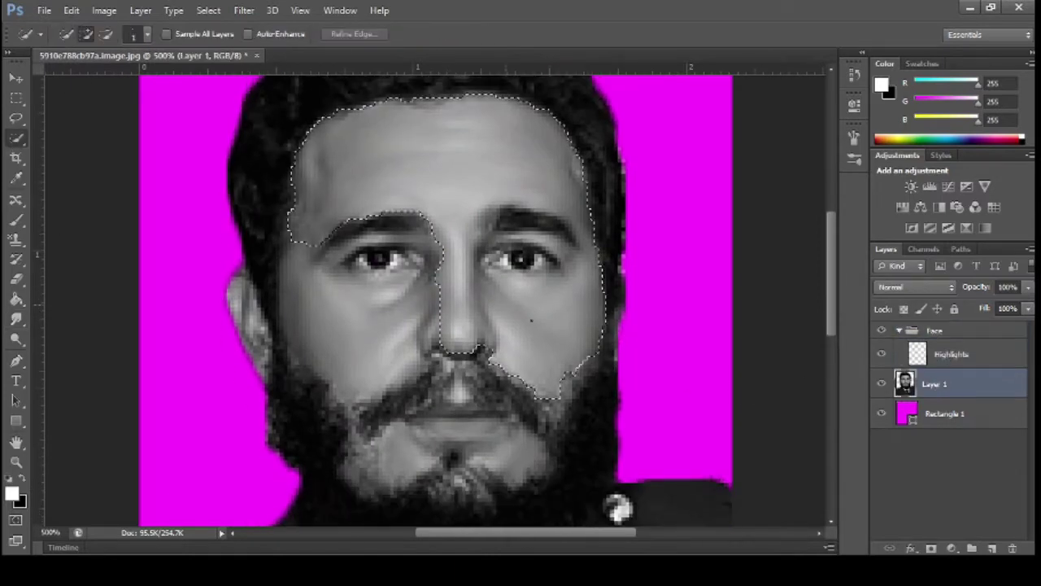
left_click_drag(531, 320, 366, 313)
scroll(391, 342, "down", 3)
left_click(409, 362)
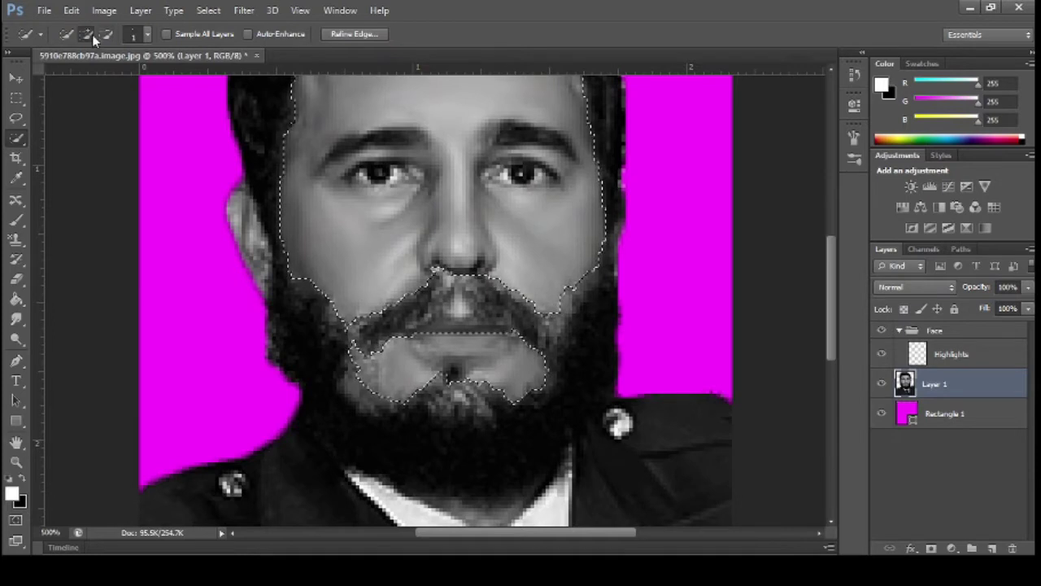
- Remove the dark hair patch below the lower lip and both eyes from the face selection
scroll(435, 299, "down", 1)
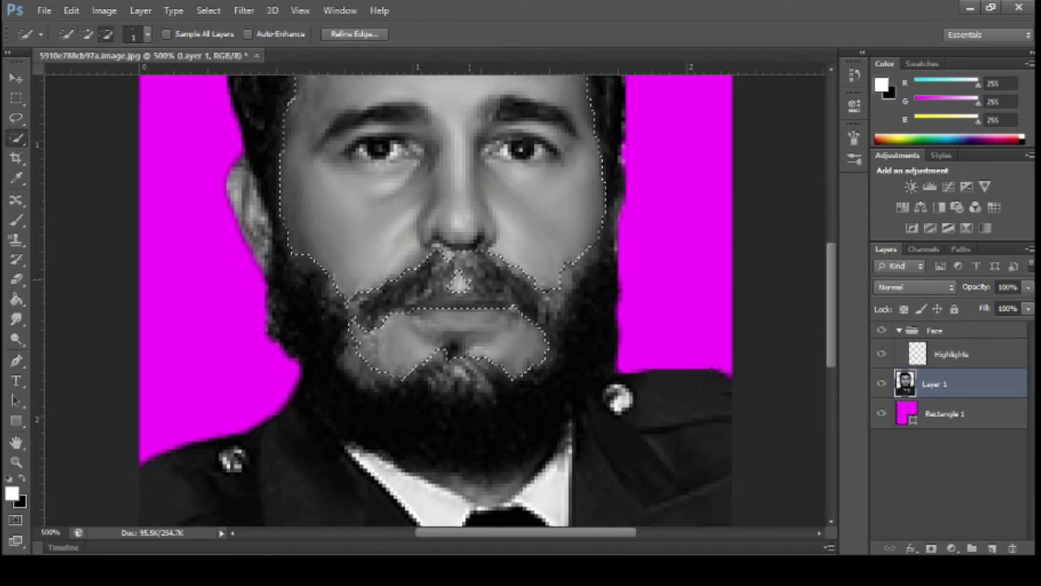
scroll(434, 301, "up", 1)
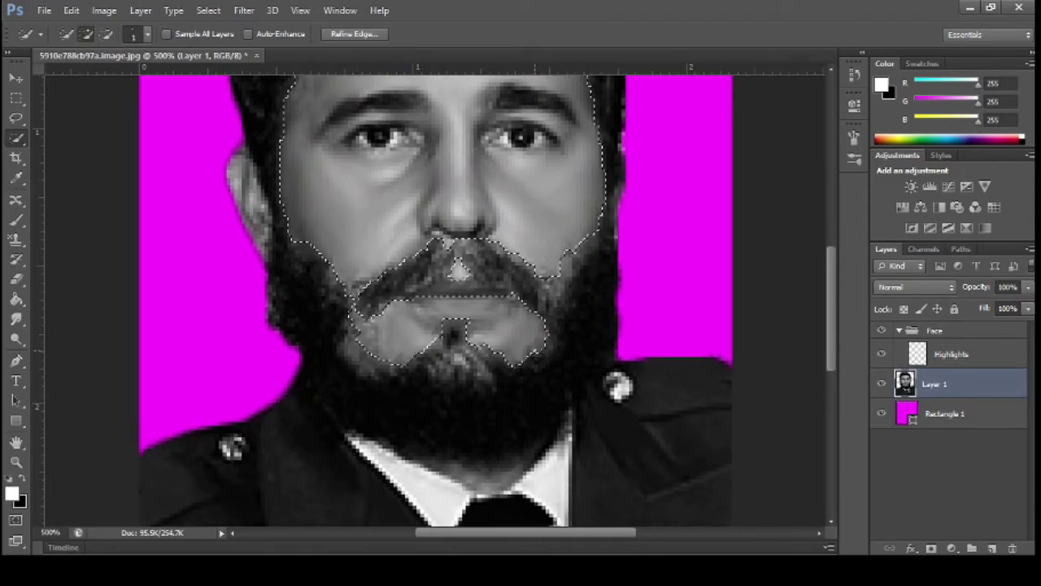
scroll(434, 300, "down", 3)
scroll(470, 322, "down", 3)
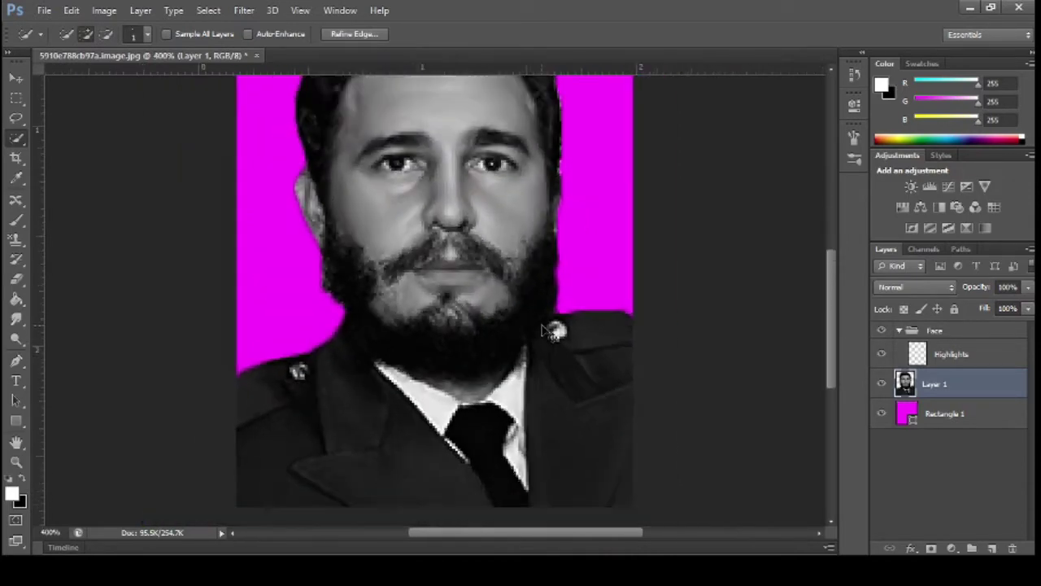
scroll(469, 231, "up", 3)
left_click_drag(396, 233, 356, 233)
left_click_drag(540, 234, 506, 235)
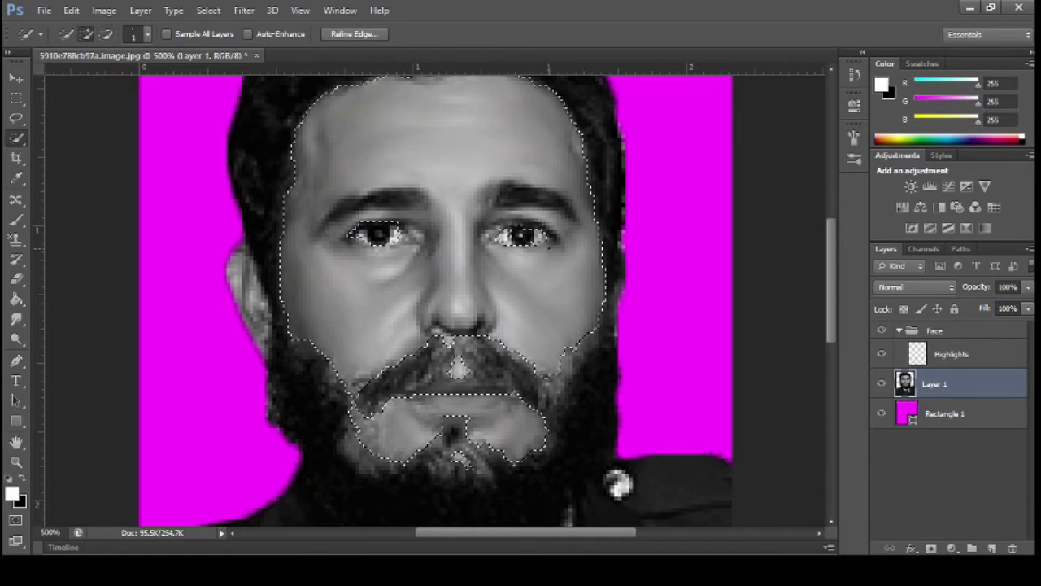
- Subtract both eyebrows from the face selection
left_click(105, 33)
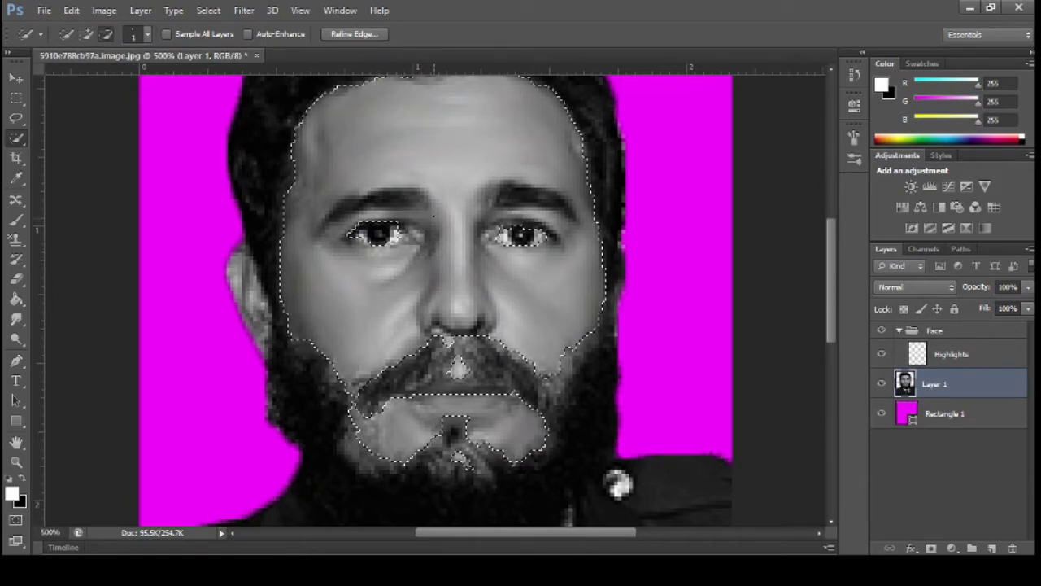
left_click_drag(333, 213, 413, 195)
left_click_drag(500, 193, 573, 216)
left_click(322, 226)
left_click(423, 198)
scroll(440, 244, "up", 3)
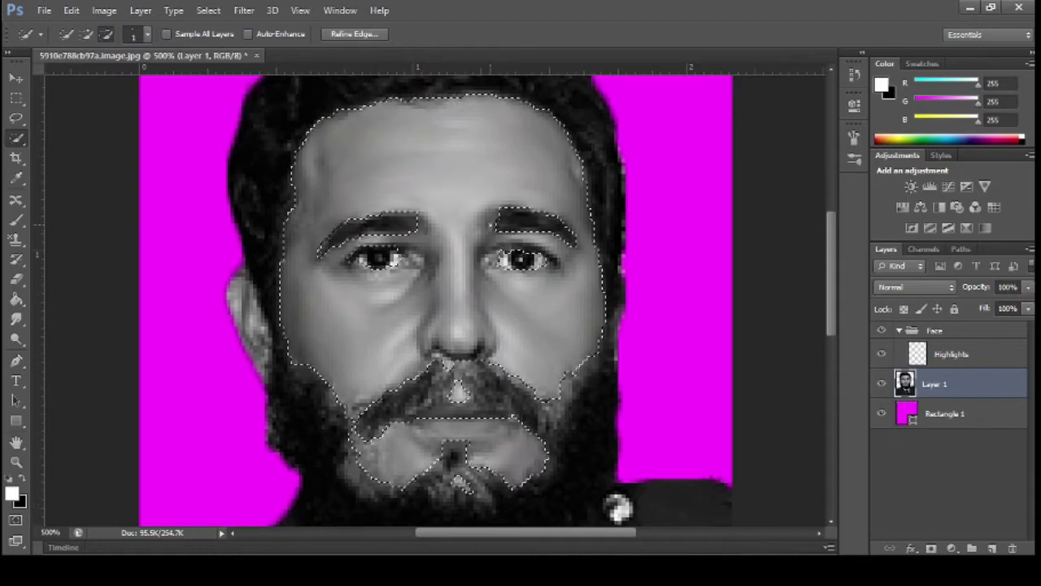
- Add a light peach Solid Color fill layer over the selected face skin and set its blend mode to Color
scroll(439, 268, "down", 3)
left_click(951, 548)
left_click(972, 213)
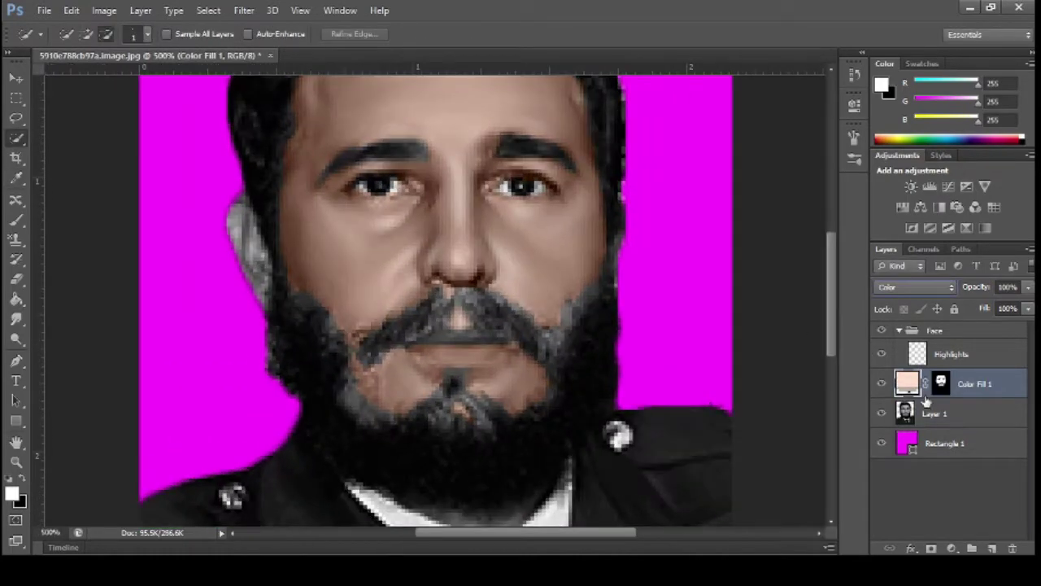
- Select the ear on Layer 1 and cover it with a Solid Color fill layer in a light peach skin tone
left_click(908, 413)
left_click_drag(254, 256, 232, 214)
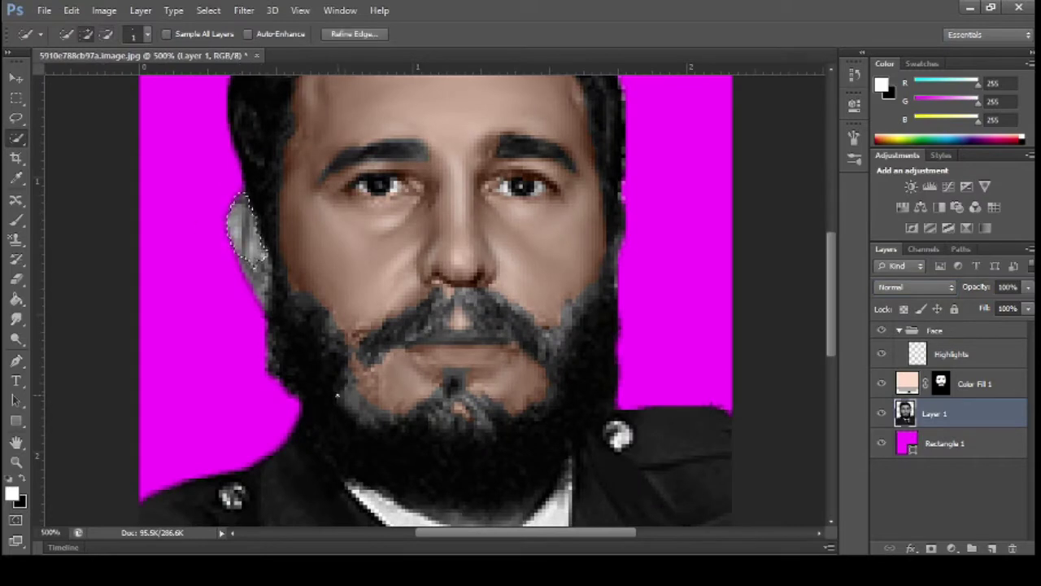
double_click(907, 383)
key("Return")
left_click(935, 413)
left_click(952, 548)
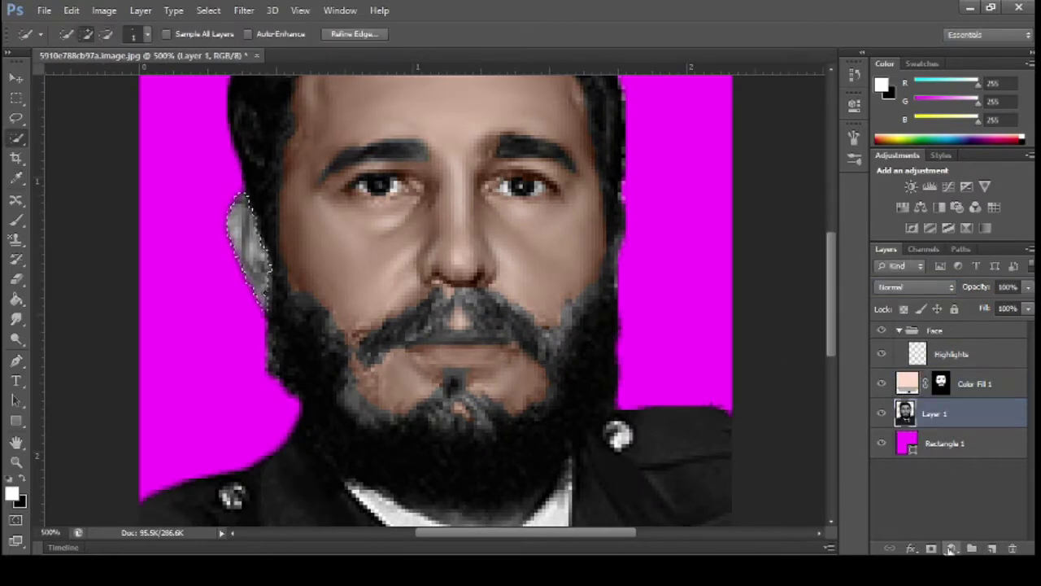
left_click(972, 213)
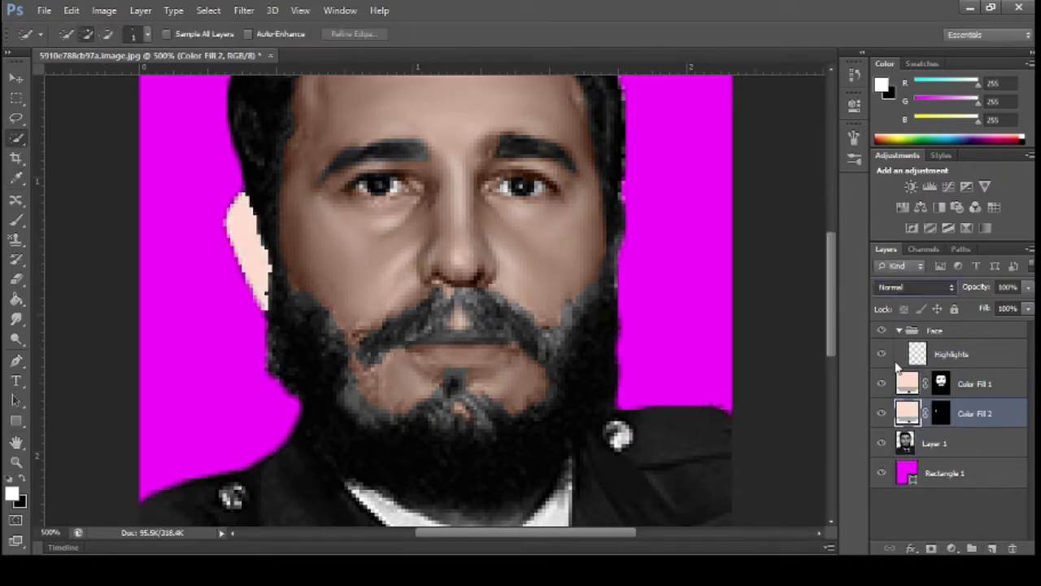
- Set the blend mode of the ear's fill layer to Color
key("ctrl+minus")
key("ctrl+minus")
key("ctrl+minus")
key("ctrl+minus")
key("ctrl+plus")
key("ctrl+plus")
key("ctrl+plus")
key("ctrl+plus")
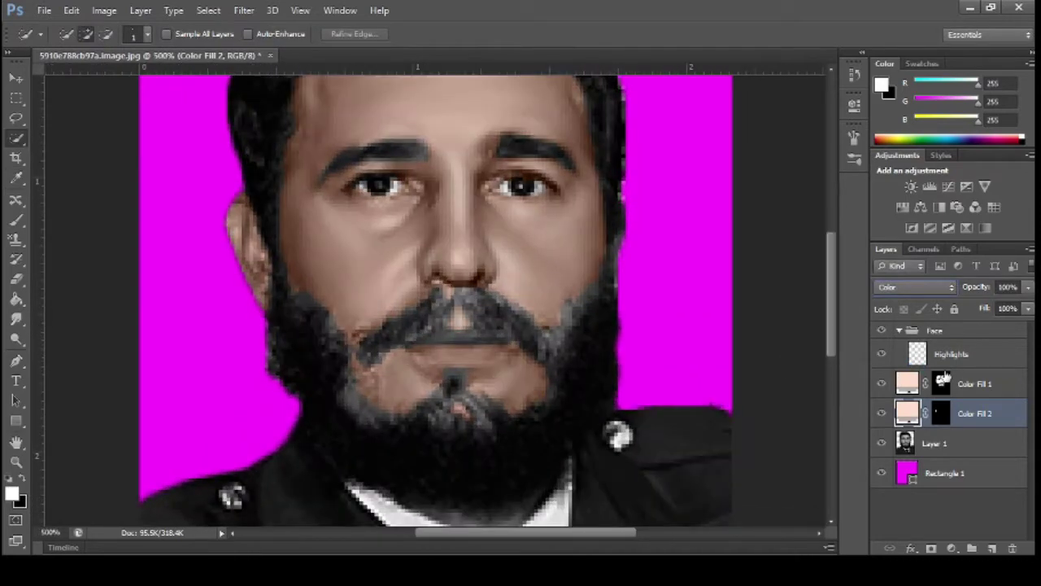
- Soften the edges of the face colour in Color Fill 1 along the beard, moustache and hairline with the Eraser at 69% opacity
left_click(960, 383)
key("e")
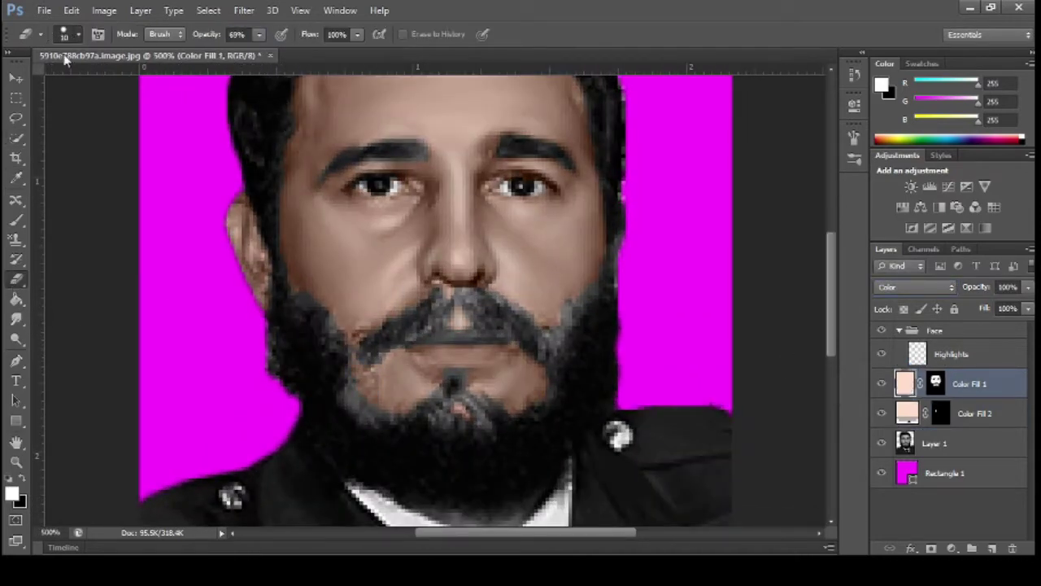
scroll(360, 420, "up", 1)
scroll(593, 408, "down", 1)
scroll(418, 397, "up", 5)
scroll(483, 250, "down", 1)
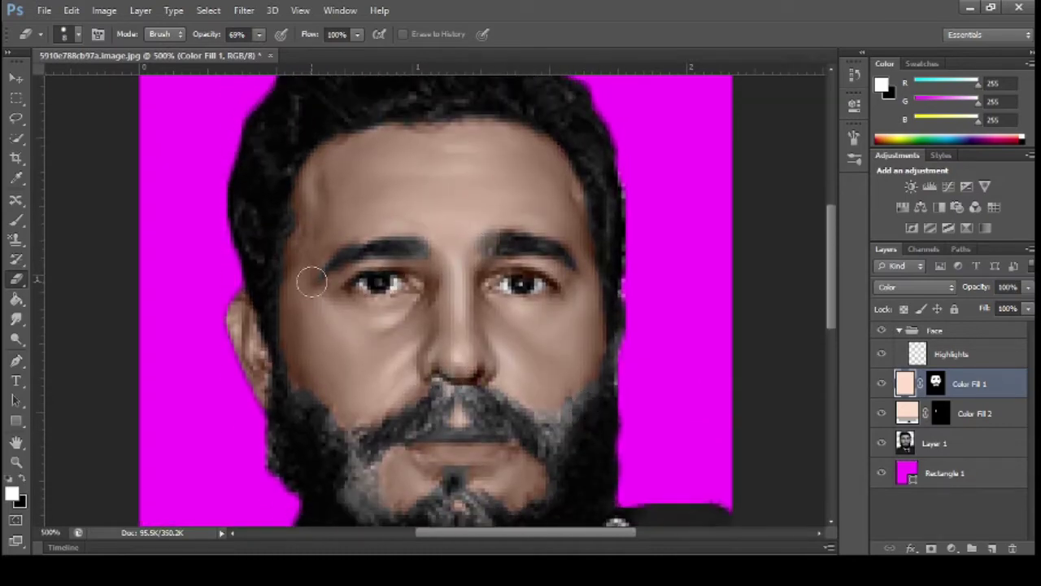
scroll(309, 279, "up", 2)
scroll(228, 293, "down", 3)
scroll(227, 291, "up", 1)
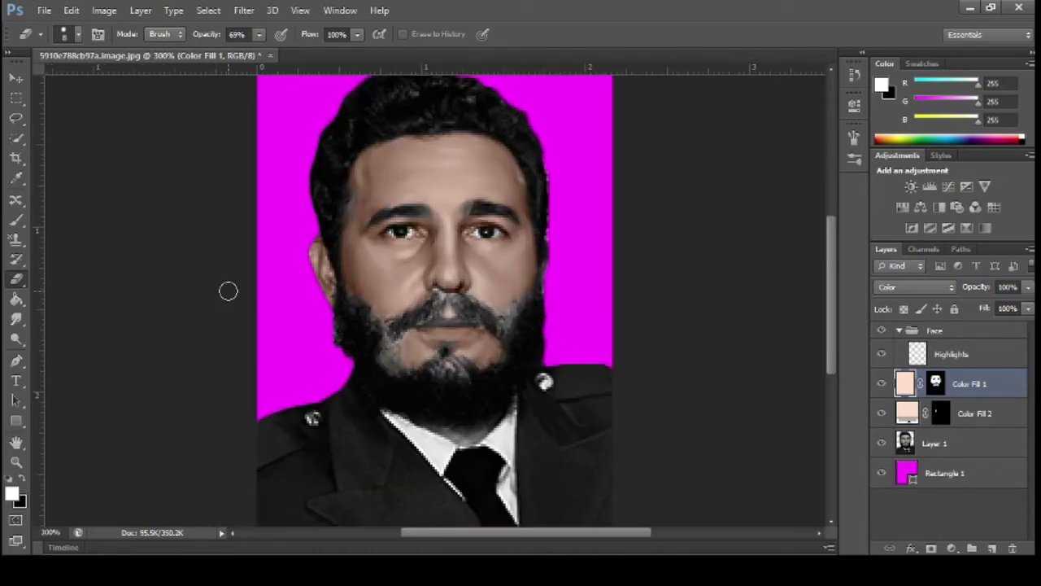
- Erase the skin colour from the whites of the eyes in Color Fill 1 with a size 4 eraser at 100% opacity
scroll(227, 291, "down", 3)
scroll(228, 291, "up", 5)
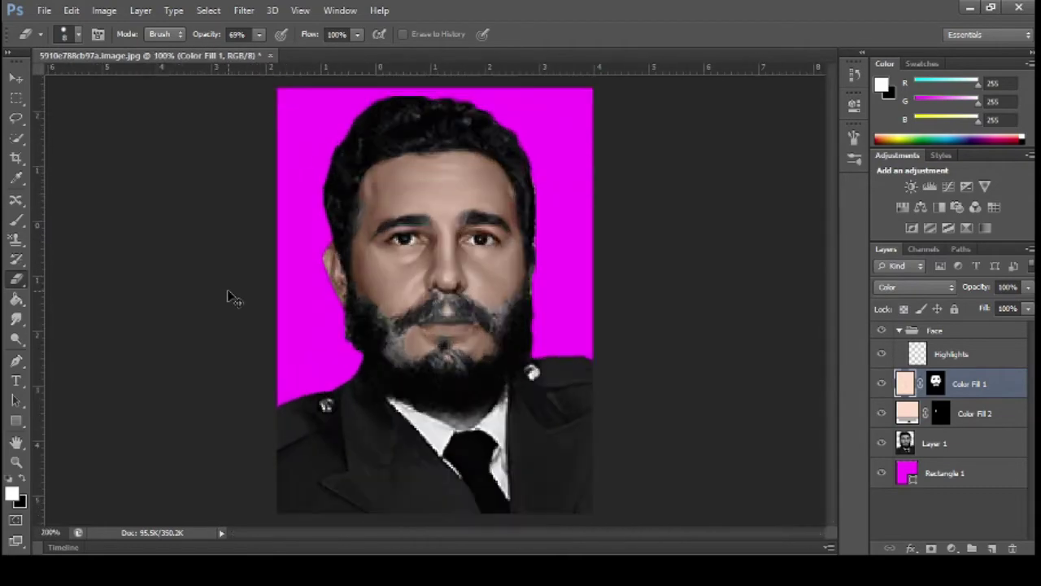
scroll(228, 295, "down", 4)
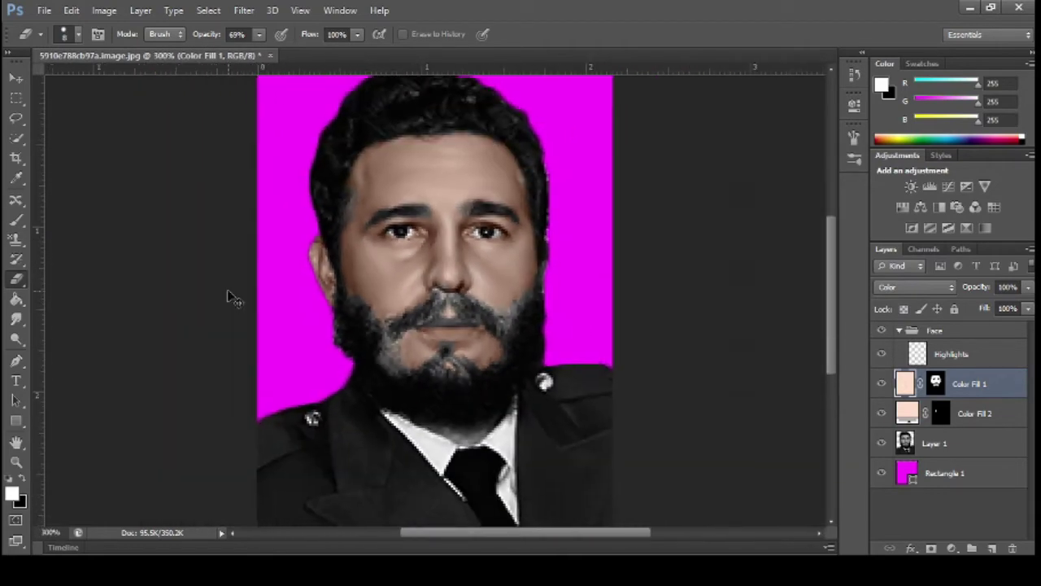
scroll(228, 289, "up", 5)
scroll(227, 288, "down", 1)
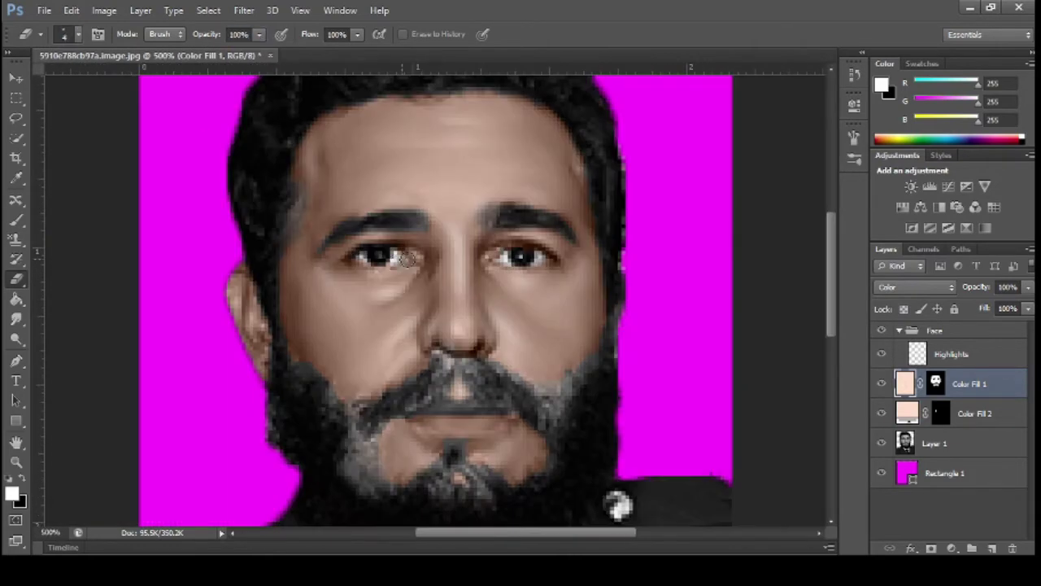
scroll(406, 258, "up", 1)
scroll(662, 300, "down", 3)
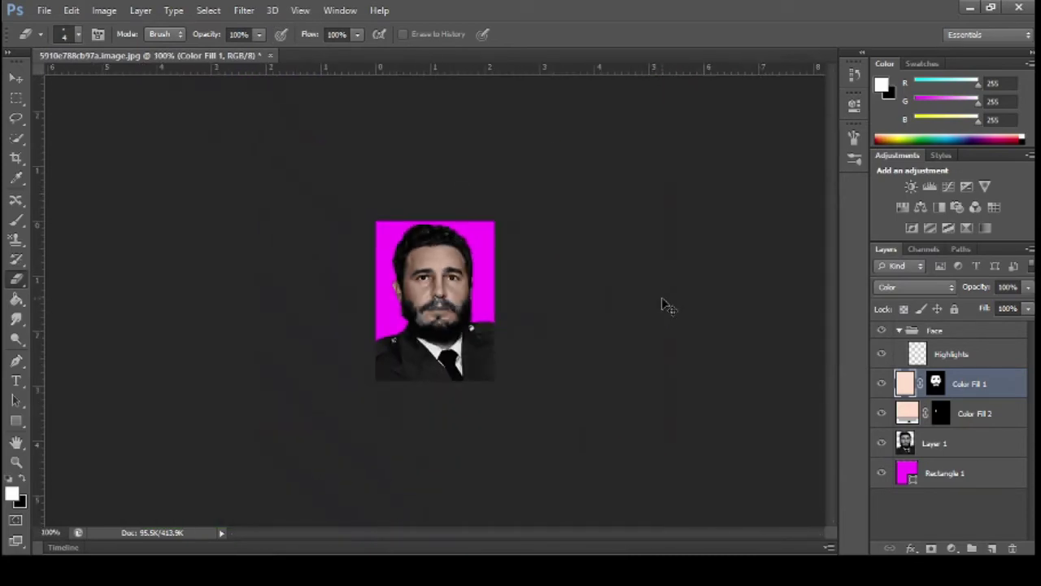
scroll(663, 301, "up", 3)
scroll(515, 274, "up", 2)
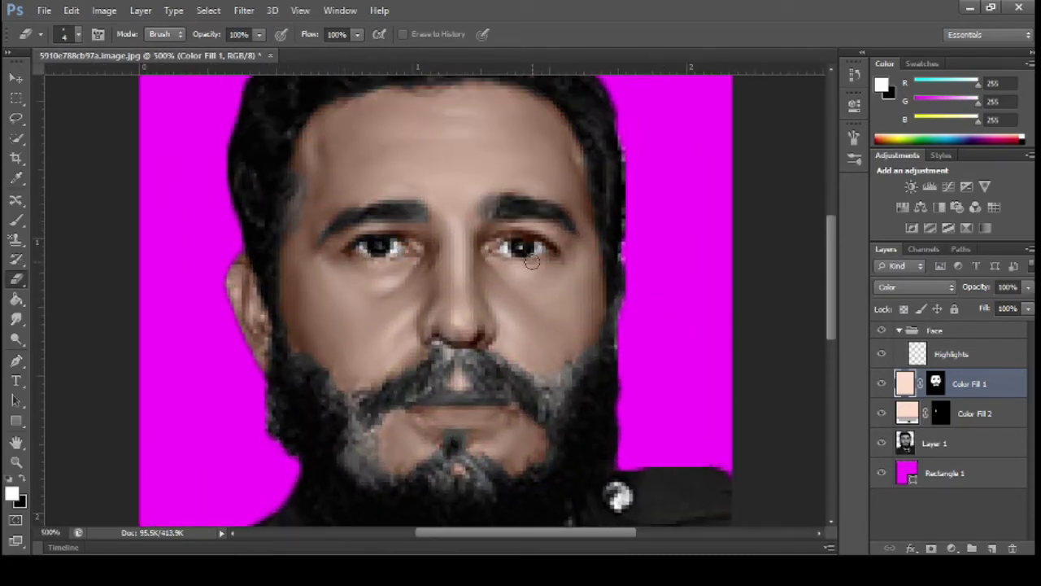
- Darken the grey patches of the beard and moustache on Layer 1 with the Burn tool, range Shadows, exposure 37%
scroll(520, 303, "up", 1)
scroll(581, 326, "down", 5)
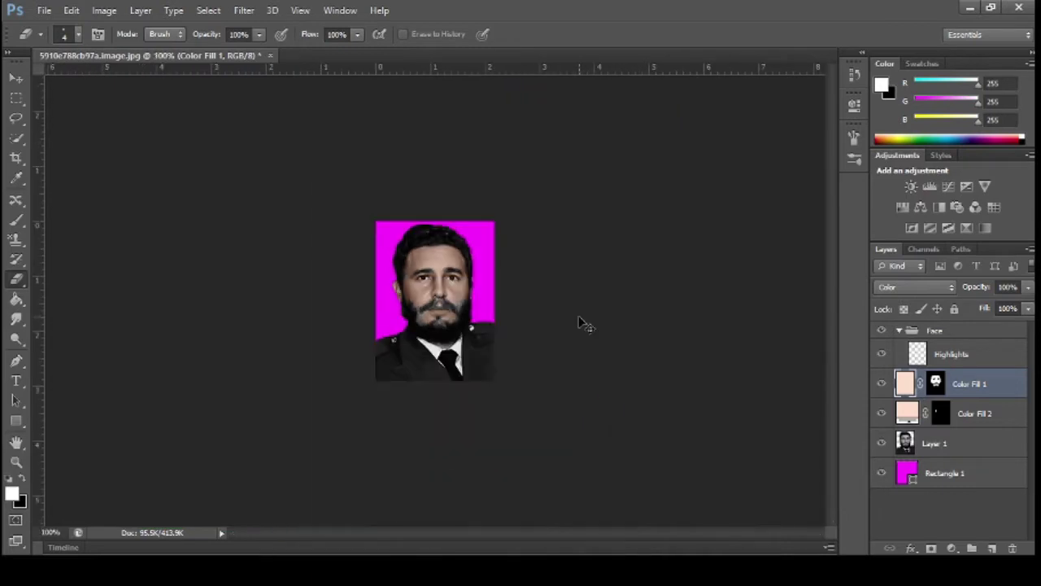
scroll(581, 325, "up", 4)
left_click(970, 448)
key("o")
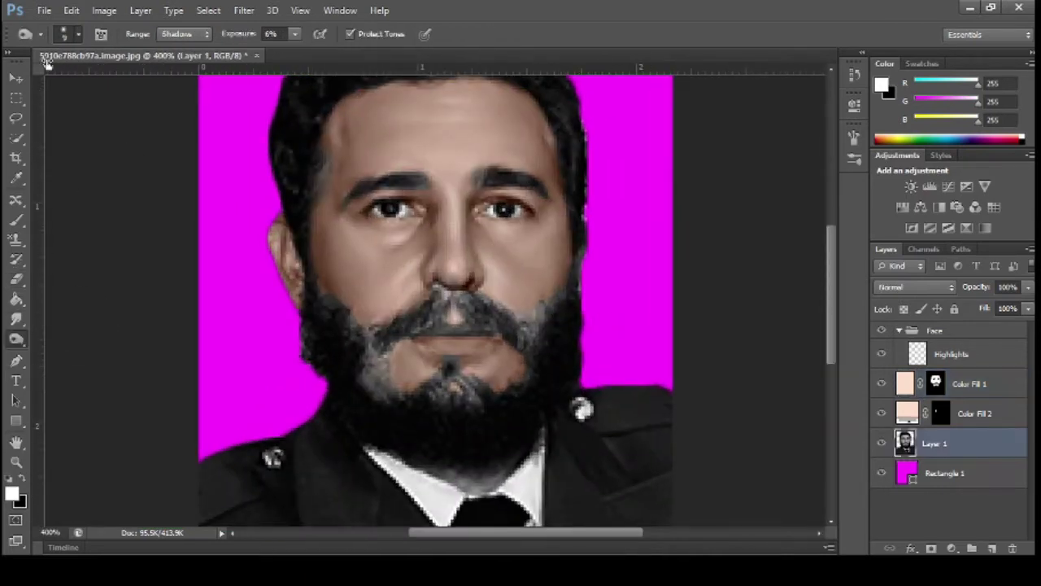
left_click_drag(376, 341, 395, 403)
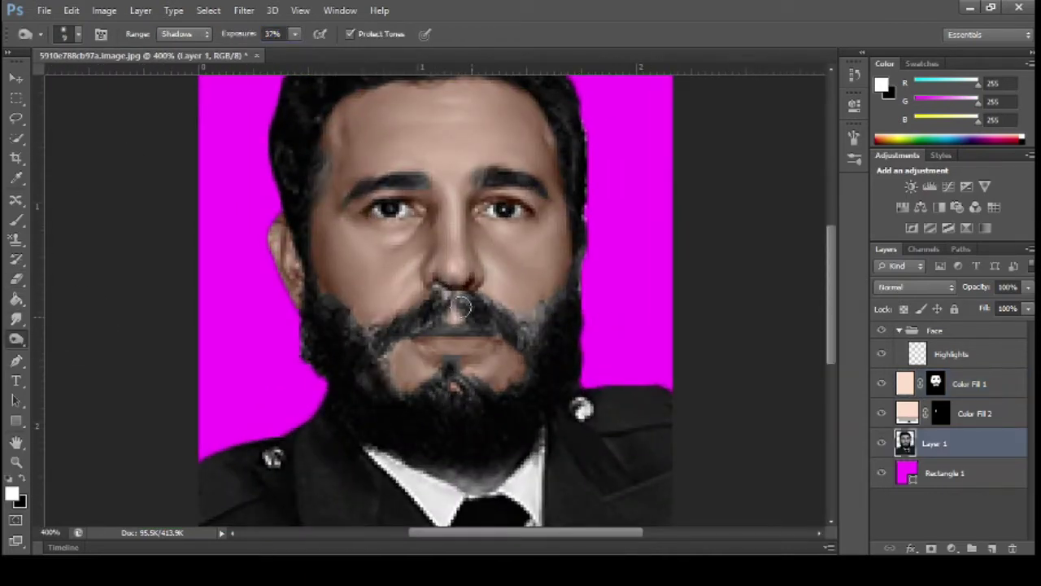
scroll(367, 411, "up", 1)
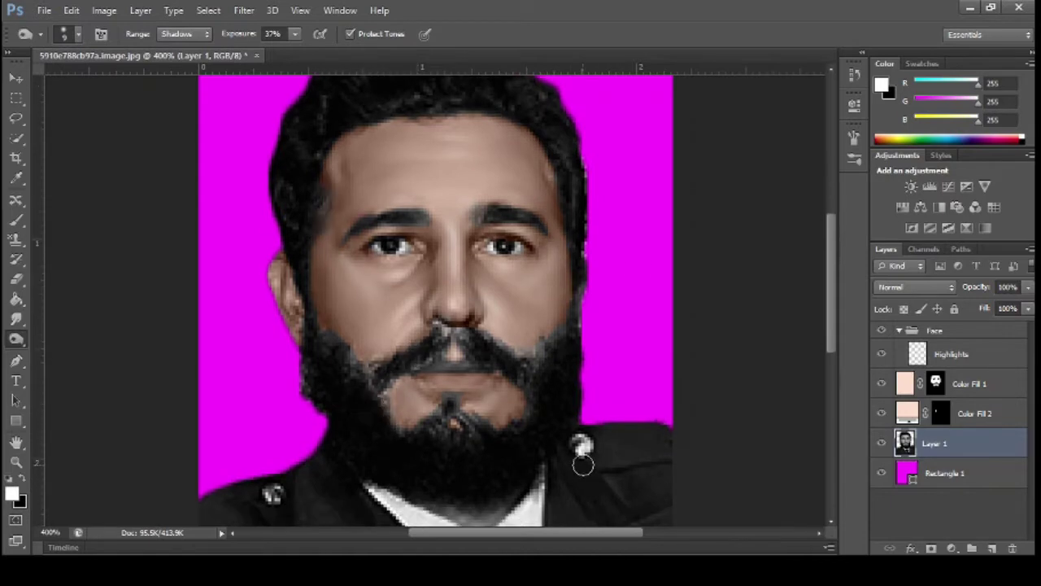
key("ctrl+minus")
key("ctrl+minus")
key("ctrl+minus")
key("ctrl+plus")
key("ctrl+plus")
key("ctrl+plus")
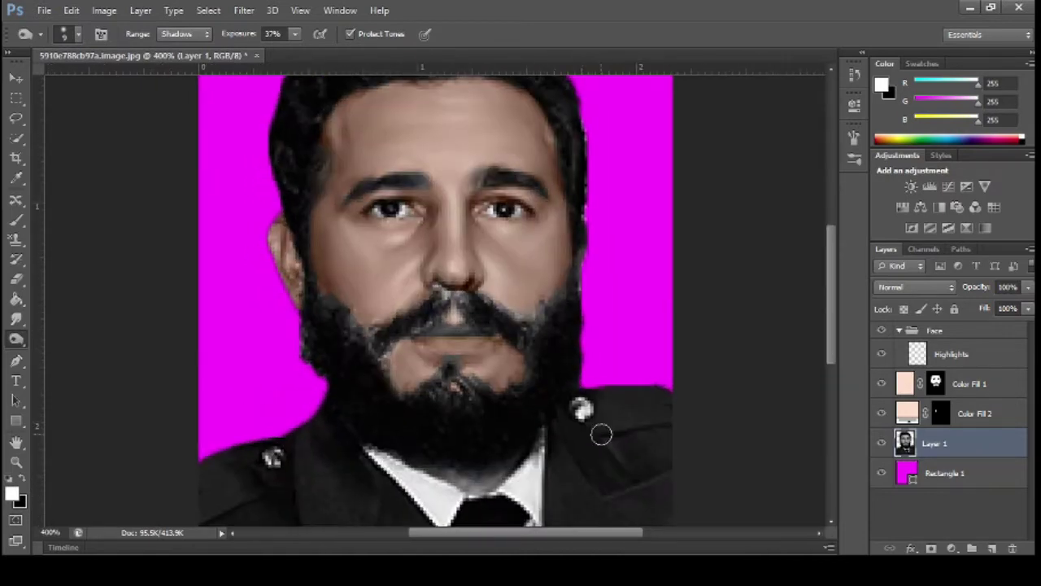
- Select the neck and the area above the upper lip on Layer 1 and cover them with a light peach Solid Color fill layer
key("w")
scroll(426, 347, "down", 1)
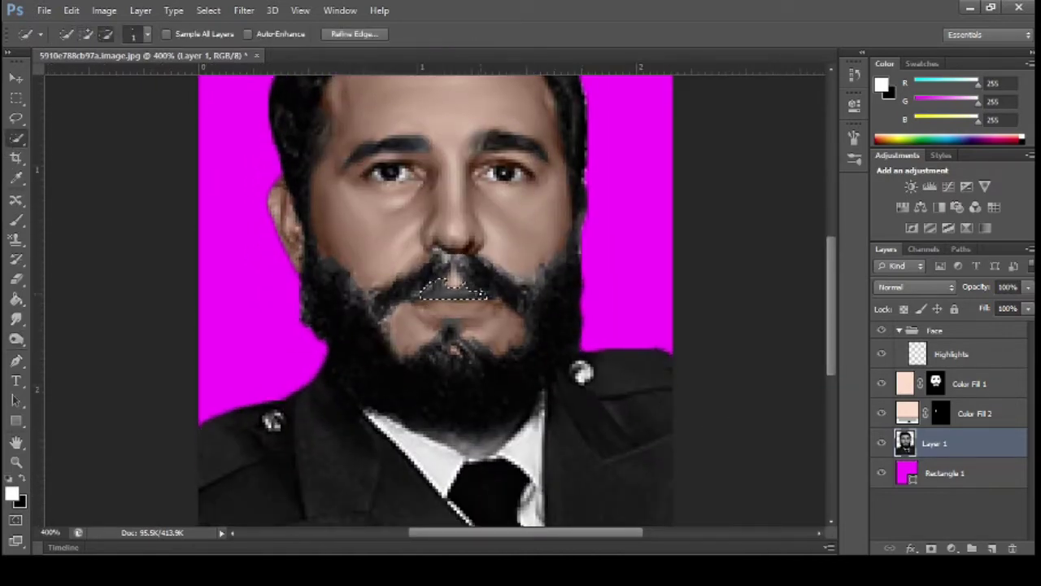
scroll(435, 297, "down", 1)
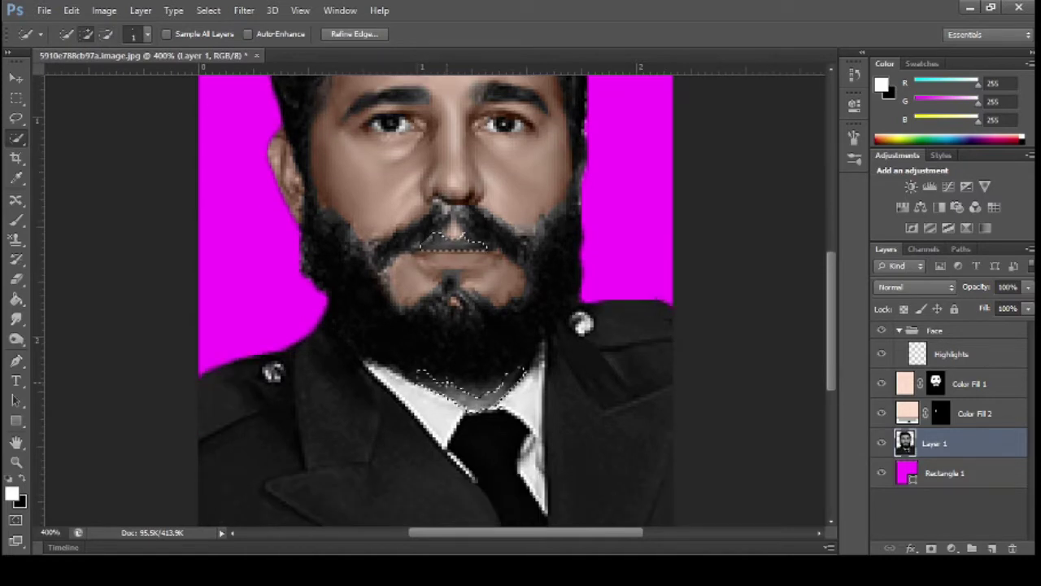
left_click(106, 35)
scroll(476, 366, "up", 1)
left_click(952, 549)
left_click(930, 249)
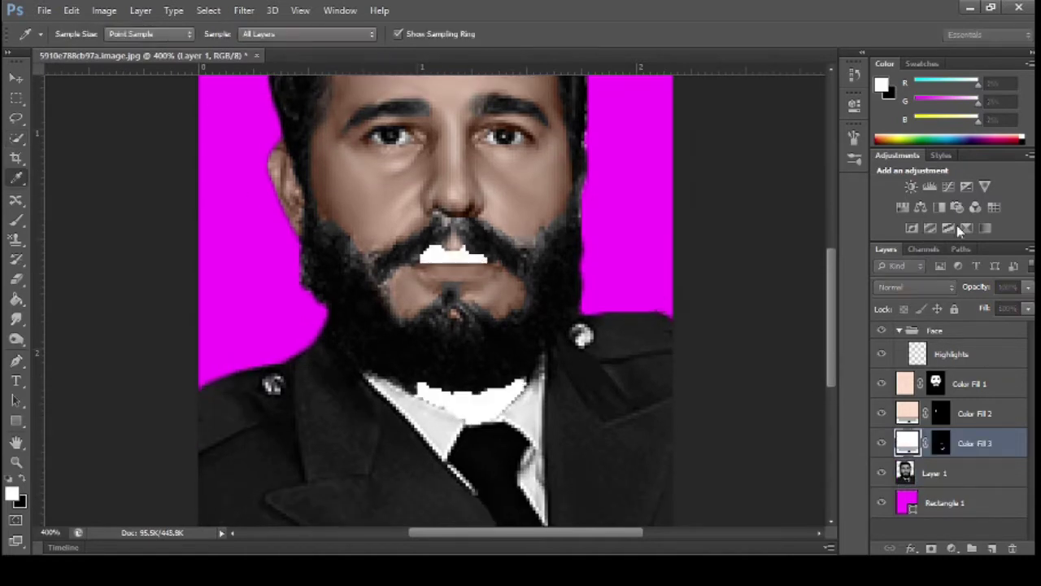
key("ctrl+v")
key("Return")
- Set Color Fill 3's blend mode to Color and touch up its edges at the moustache with the size 4 Eraser
key("shift+alt+c")
key("ctrl+minus")
key("e")
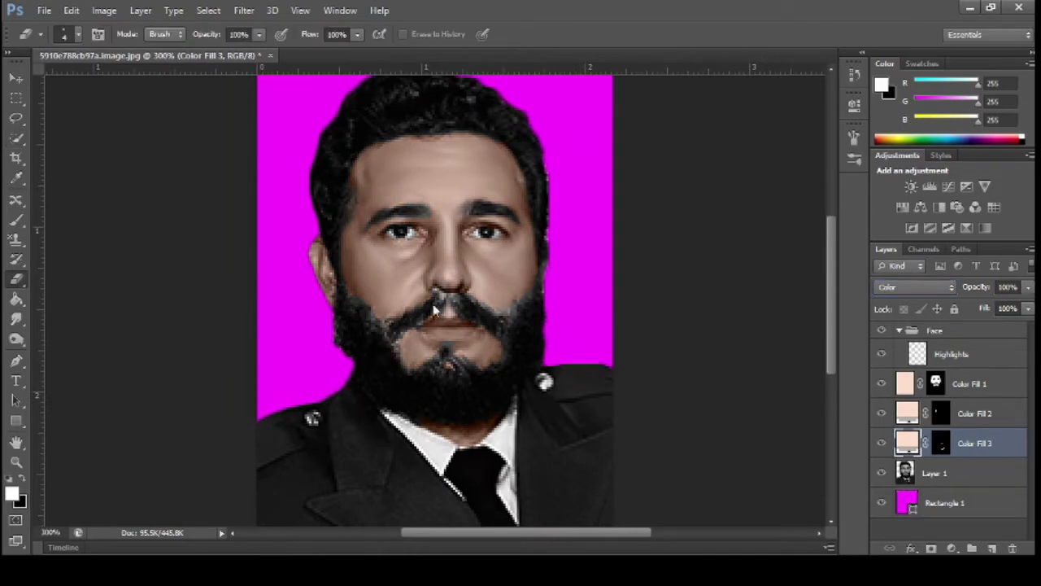
key("ctrl+minus")
key("ctrl+minus")
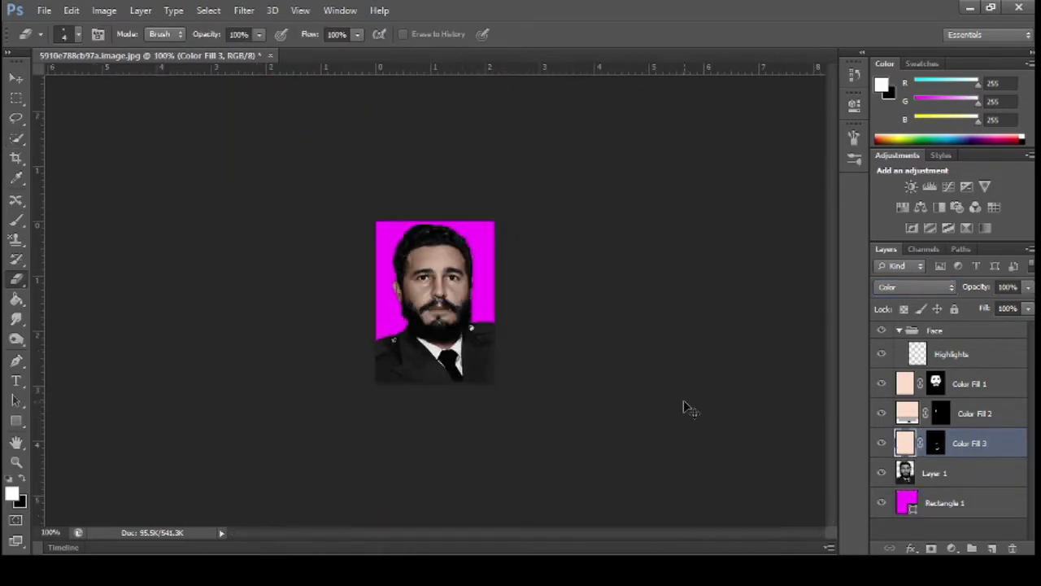
- Rename the three skin fill layers, in order from Color Fill 1 to Color Fill 3, as Face, Er and Neck
key("ctrl+plus")
key("ctrl+plus")
double_click(970, 384)
type("Face")
key("Tab")
type("Ey")
key("Tab")
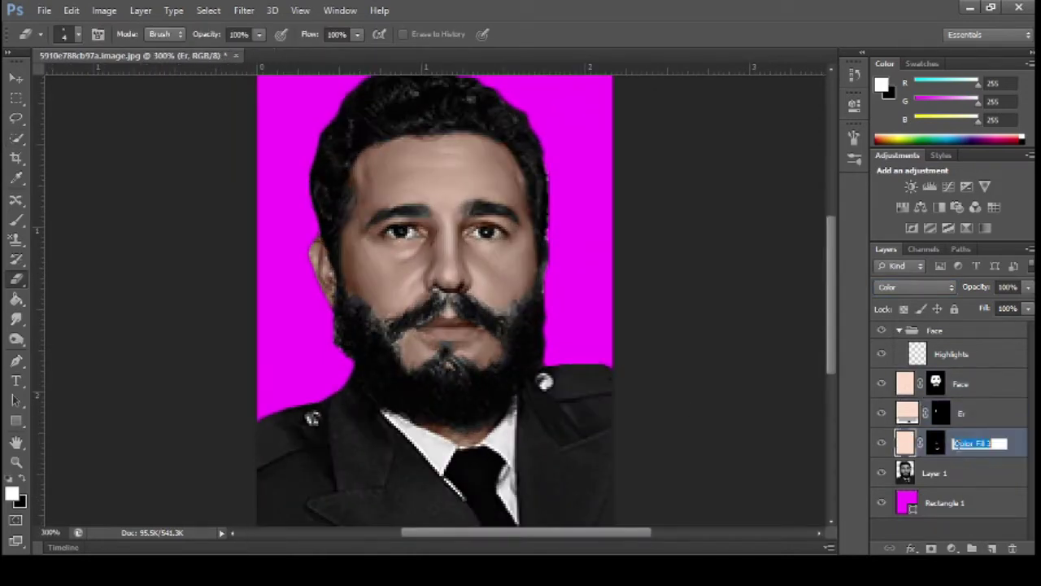
type("Neck")
key("Return")
- Group the Face, Er and Neck layers in a group named Skin and collapse it
left_click(971, 378)
left_click(972, 548)
double_click(955, 379)
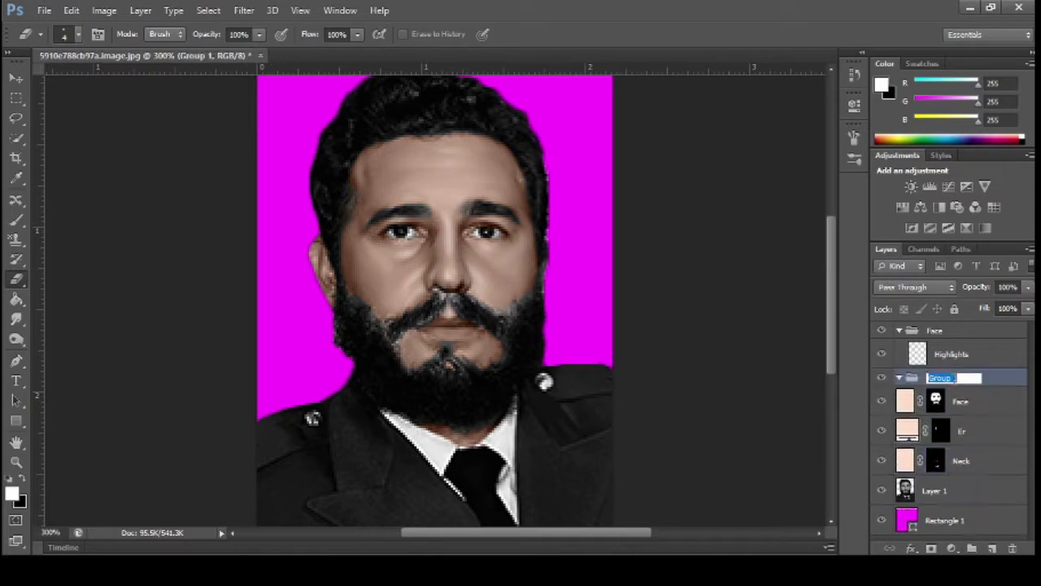
left_click(899, 377)
- Add a layer named Thing above Highlights and set the Brush colour to dark brown RGB 30, 19, 12
left_click(952, 354)
scroll(514, 380, "up", 1)
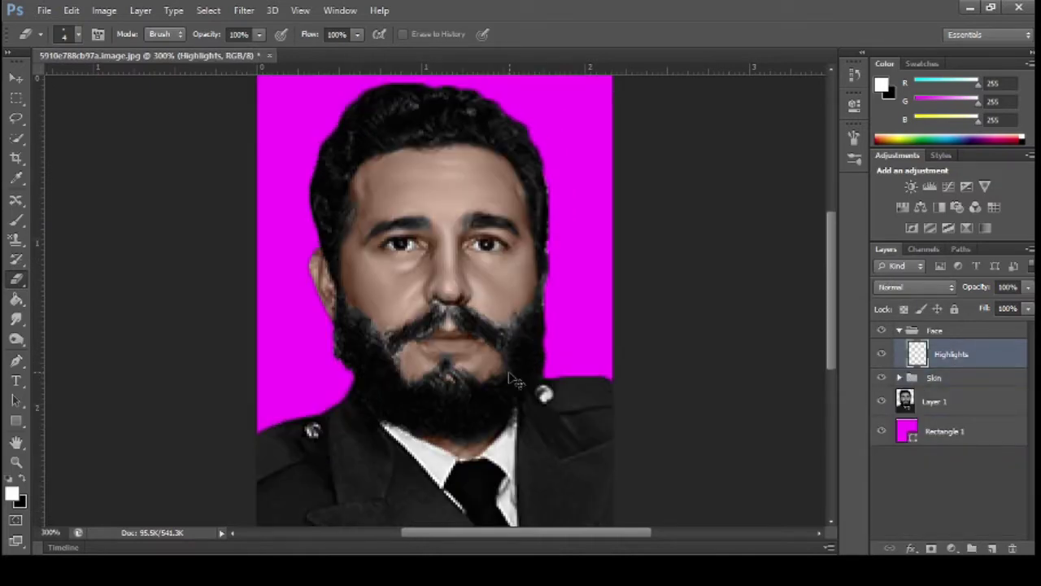
key("ctrl+plus")
key("ctrl+shift+alt+n")
key("i")
left_click(407, 215)
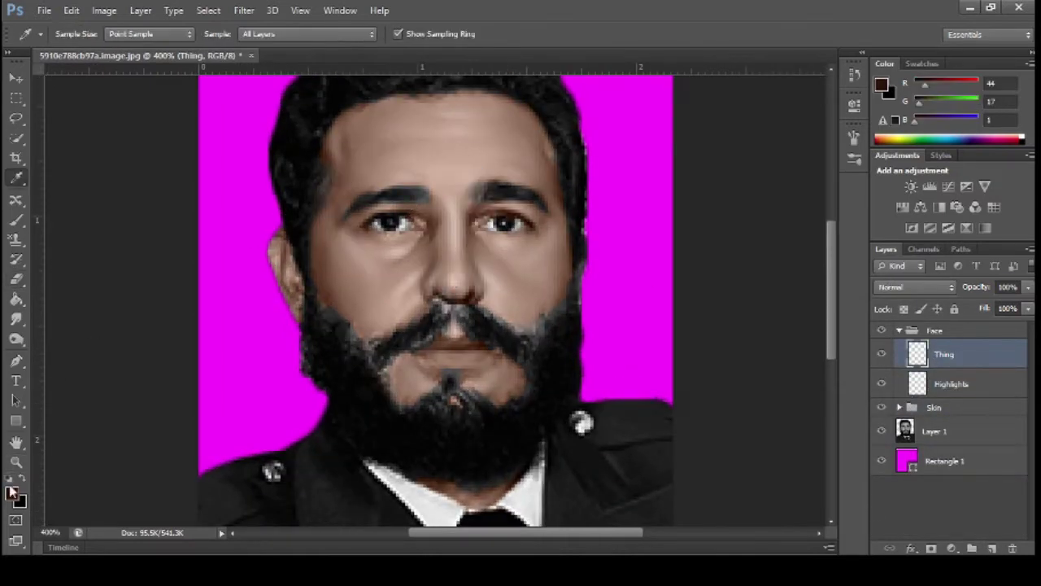
key("b")
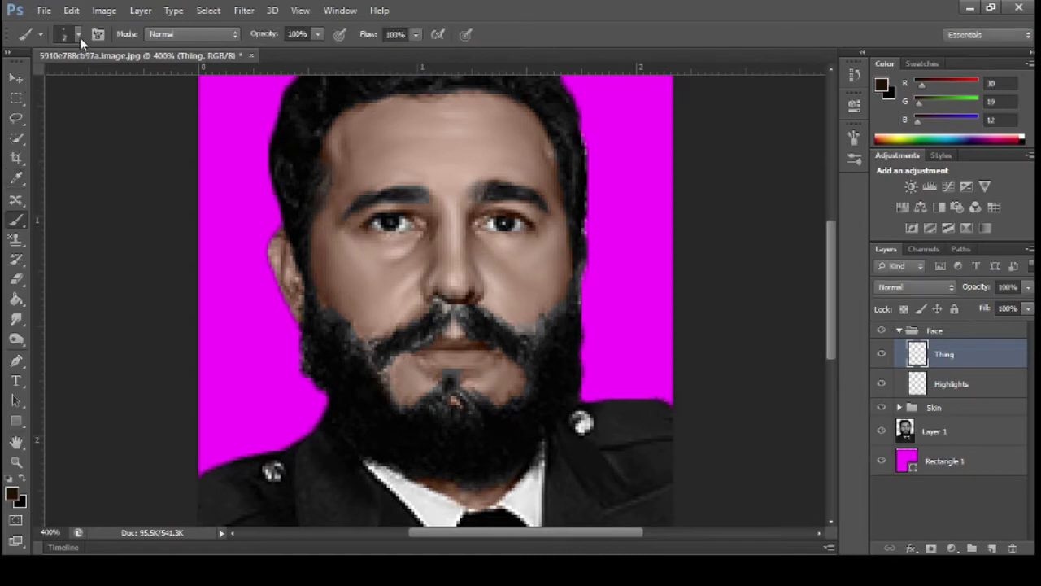
- Paint a thin dark smile line beside the nose on a new layer with a size 2 brush and lower the layer's opacity to about 16%
key("ctrl+plus")
left_click(993, 549)
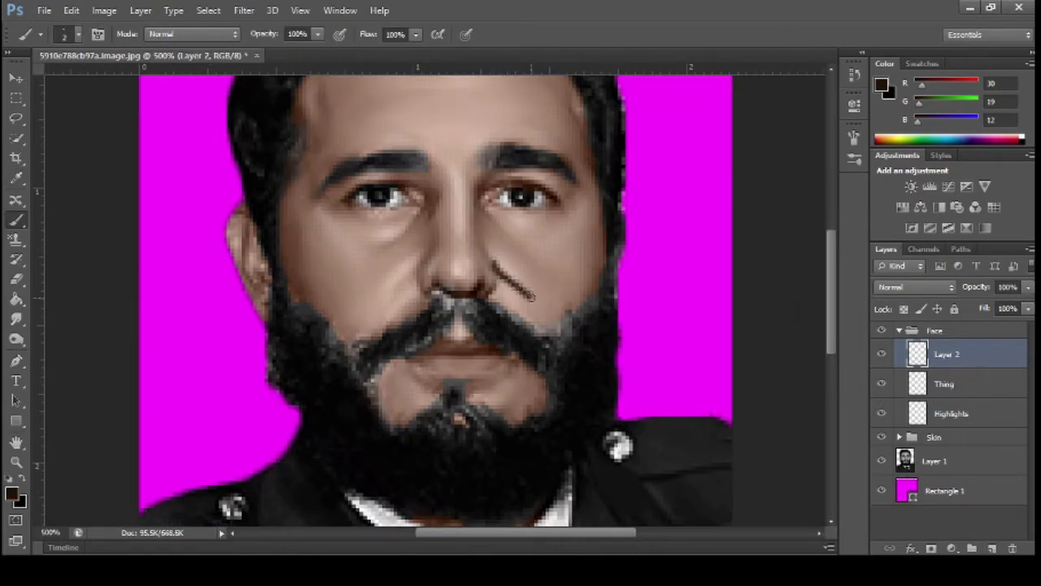
key("ctrl+minus")
key("ctrl+minus")
key("ctrl+minus")
key("ctrl+minus")
key("ctrl+alt+z")
key("ctrl+alt+z")
key("ctrl+plus")
key("ctrl+plus")
key("ctrl+plus")
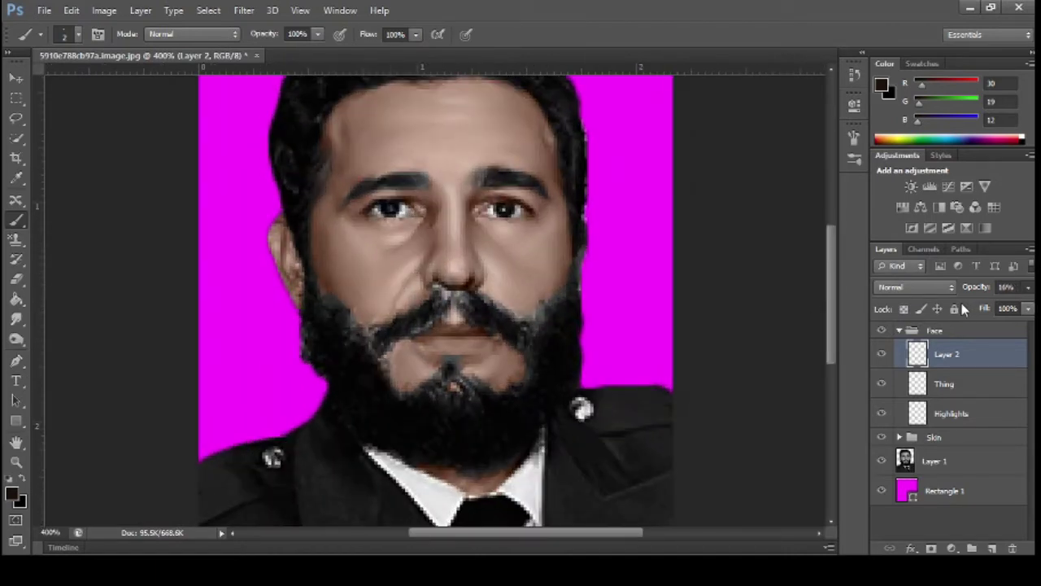
left_click_drag(962, 306, 966, 305)
- Merge the smile-line layer, Layer 2, down into the Thing layer
left_click(657, 377)
key("ctrl+e")
key("ctrl+minus")
key("ctrl+minus")
key("ctrl+minus")
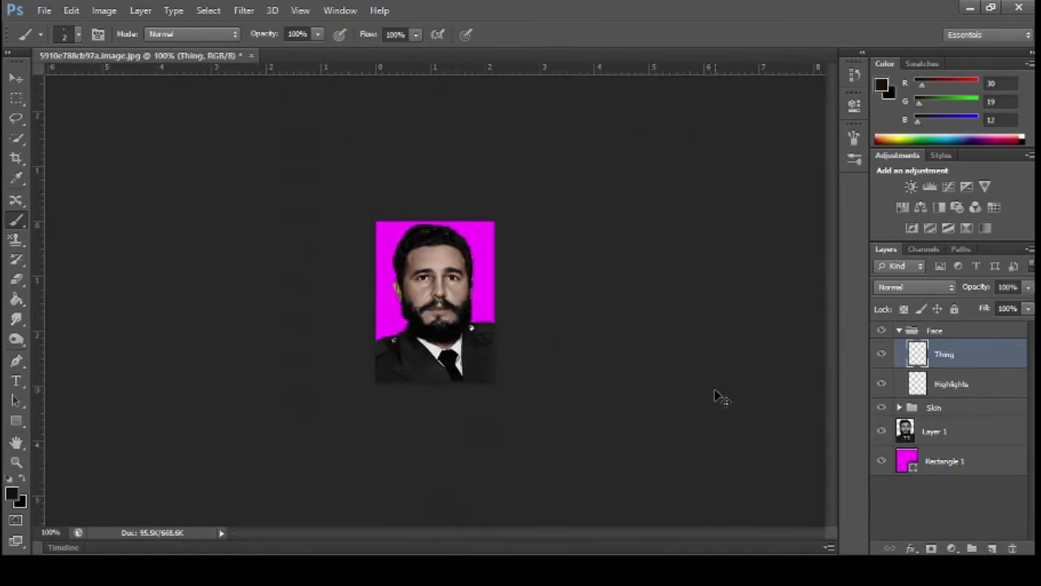
- Paint a dark smile line from the opposite nostril down to the moustache on a separate layer and set its opacity to 22%
key("ctrl+plus")
key("ctrl+plus")
key("ctrl+plus")
key("ctrl+plus")
key("ctrl+z")
left_click_drag(496, 322, 525, 350)
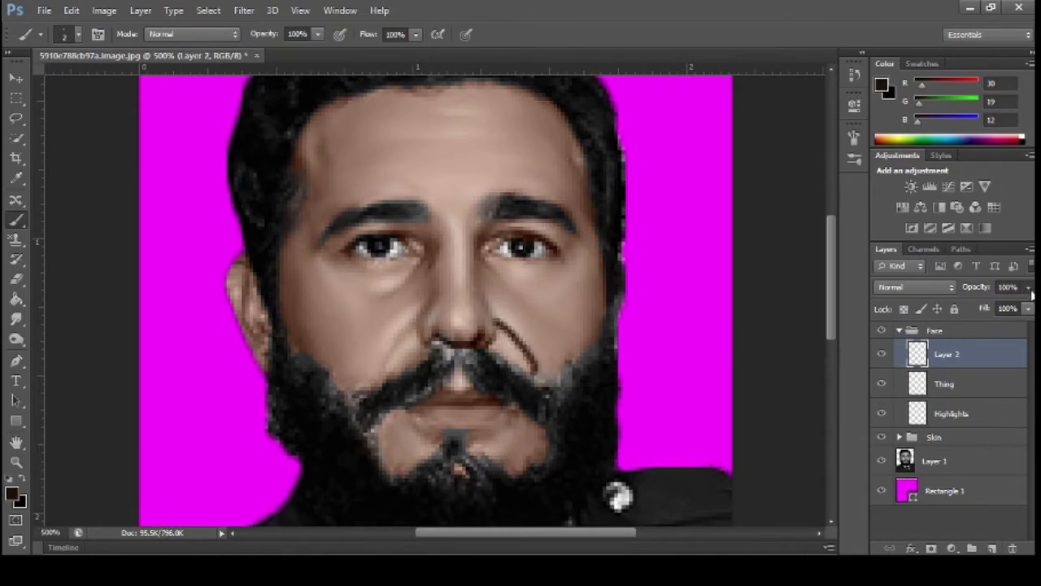
key("ctrl+alt+0")
key("ctrl+plus")
key("ctrl+plus")
key("ctrl+plus")
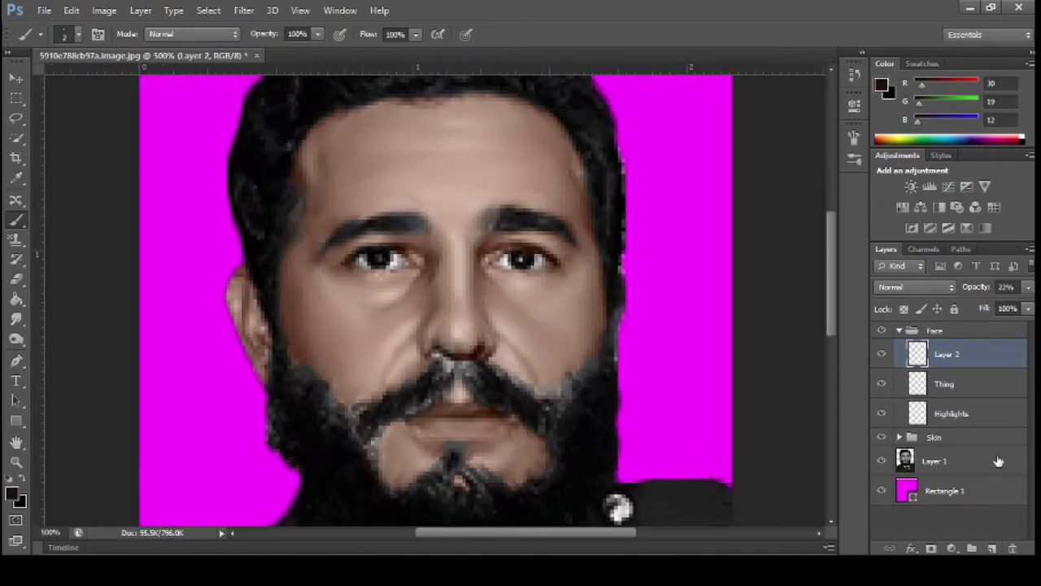
- Deepen the cheek crease beside the nose on Layer 1 with a size 5 Burn tool, range Midtones, exposure 37%
left_click(1004, 461)
key("o")
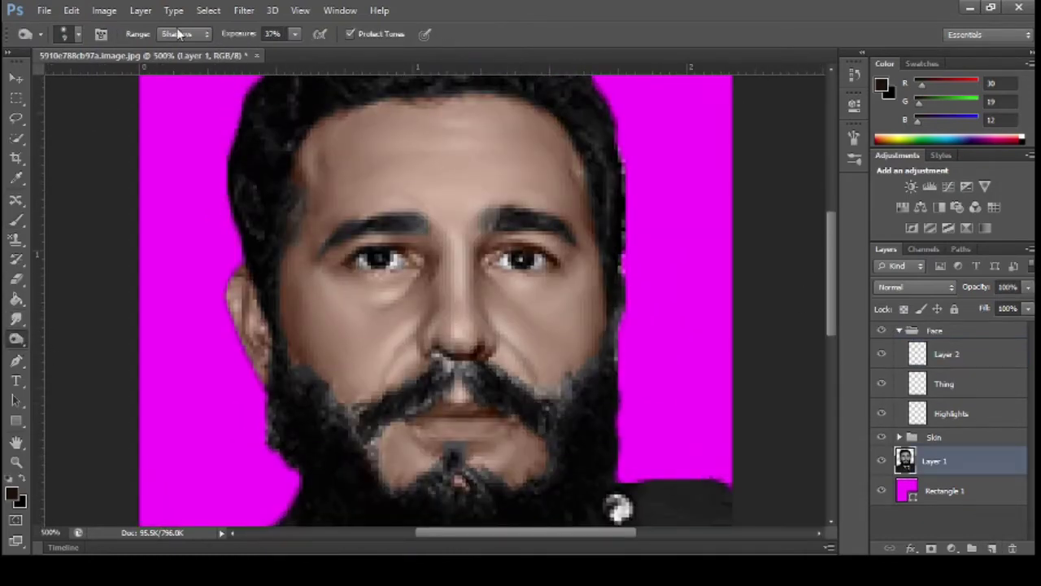
scroll(514, 358, "down", 1)
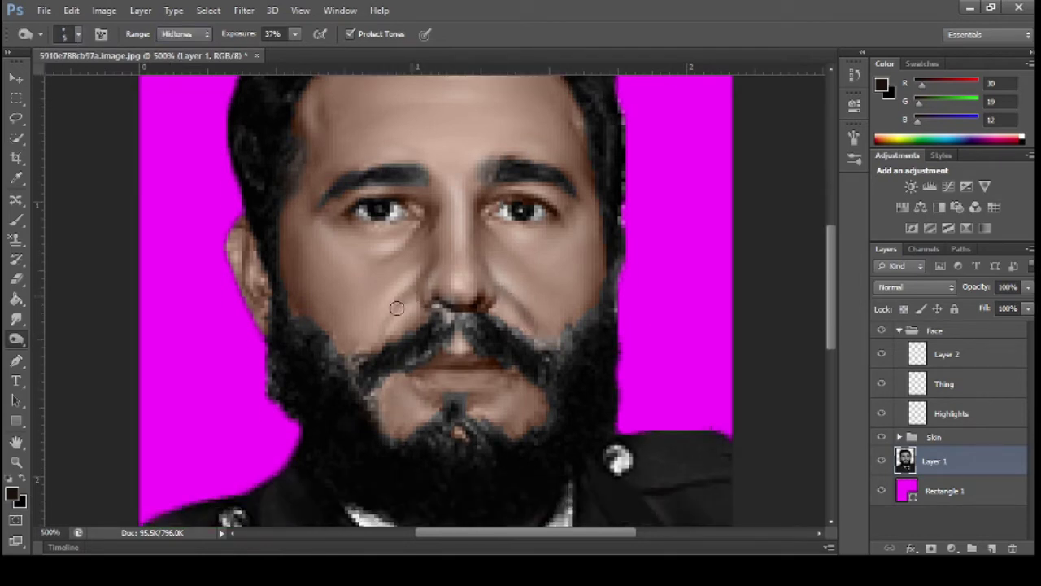
key("ctrl+minus")
key("ctrl+minus")
key("ctrl+minus")
key("ctrl+minus")
key("ctrl+minus")
key("ctrl+plus")
key("ctrl+plus")
key("ctrl+plus")
key("ctrl+plus")
- Merge the second smile line's layer down into the Thing layer
left_click(987, 357)
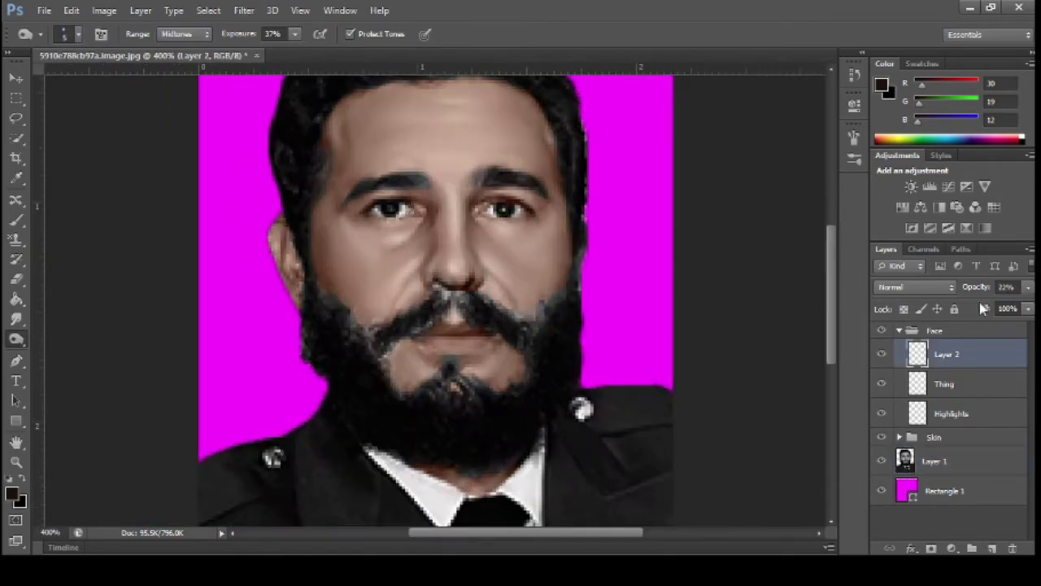
key("Delete")
key("ctrl+alt+0")
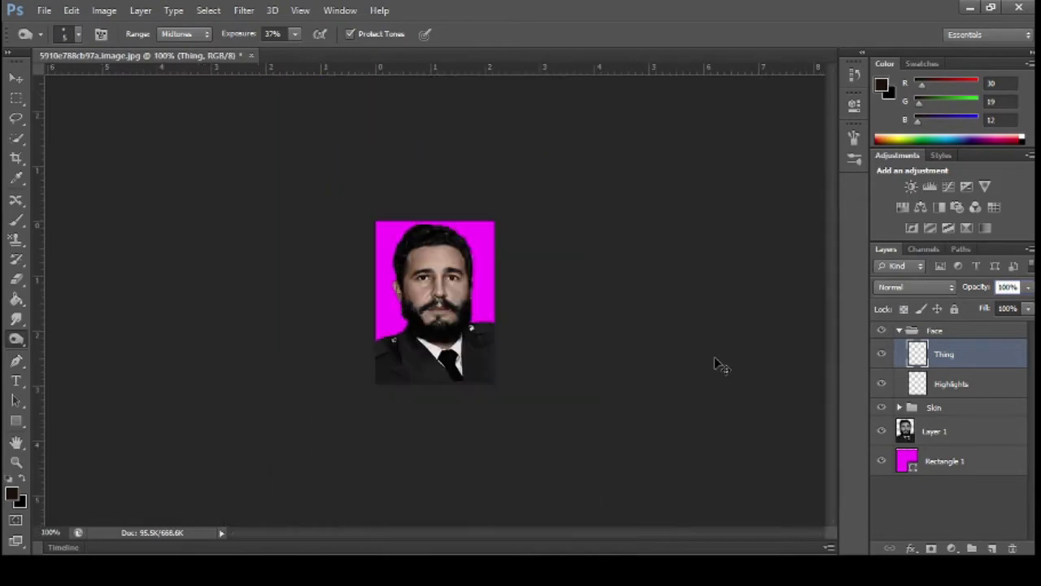
- Paint a dark curved bag line under the eye on the ear's side on a new layer and reduce that layer's opacity
key("ctrl+plus")
key("ctrl+plus")
key("ctrl+plus")
key("ctrl+plus")
left_click(991, 549)
scroll(488, 326, "up", 2)
left_click(16, 220)
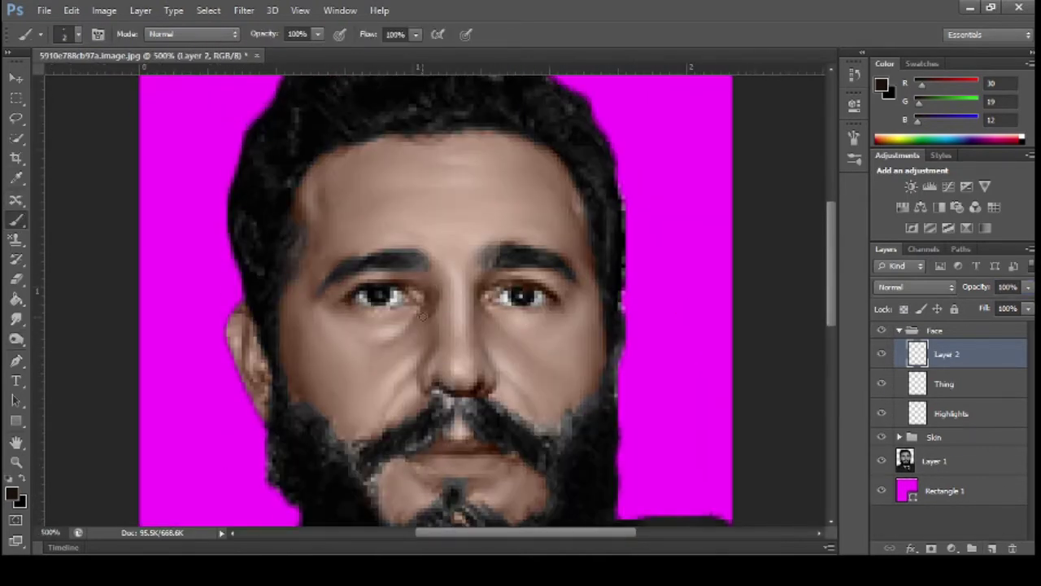
key("ctrl+z")
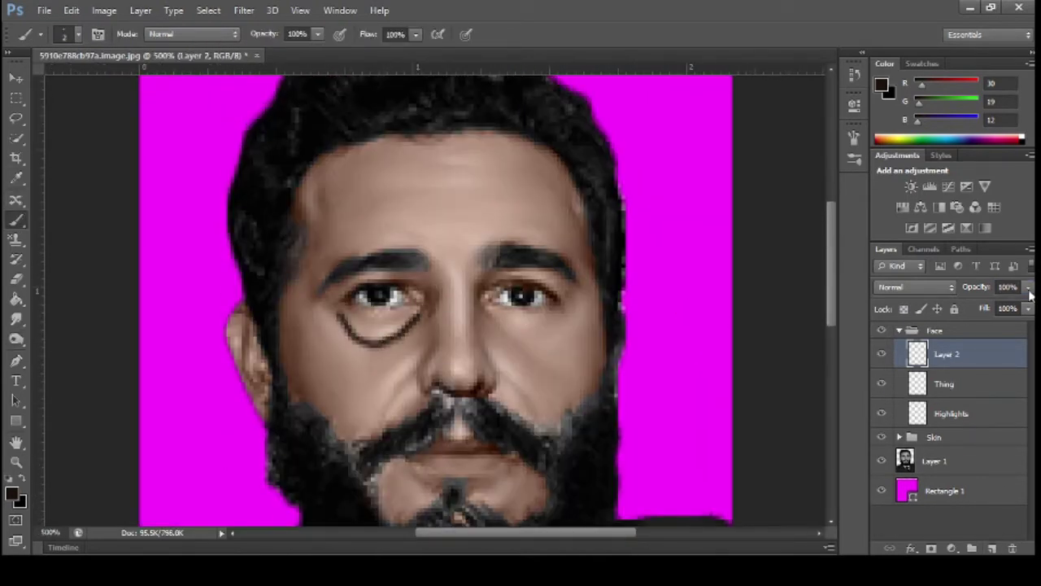
left_click_drag(1029, 293, 956, 309)
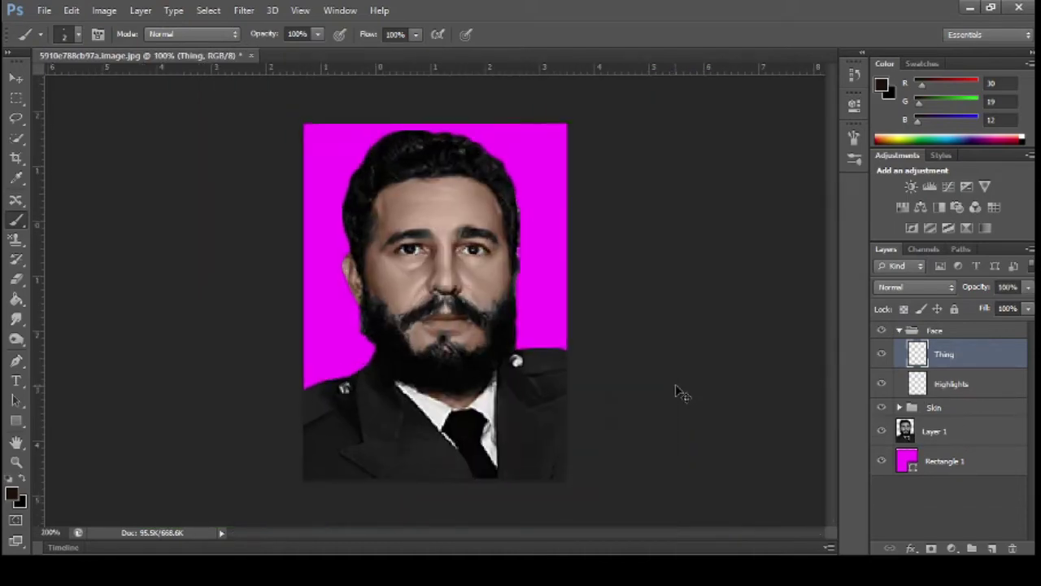
- Paint a matching dark curve under the other eye on Layer 2 at 25% opacity and merge it into Thing
left_click_drag(486, 287, 532, 322)
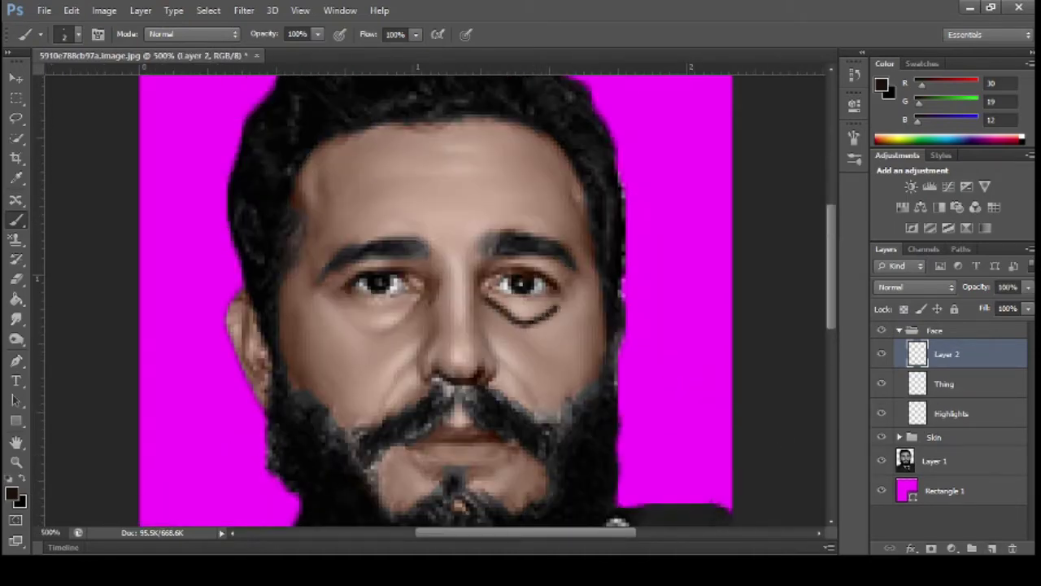
left_click_drag(1028, 286, 964, 304)
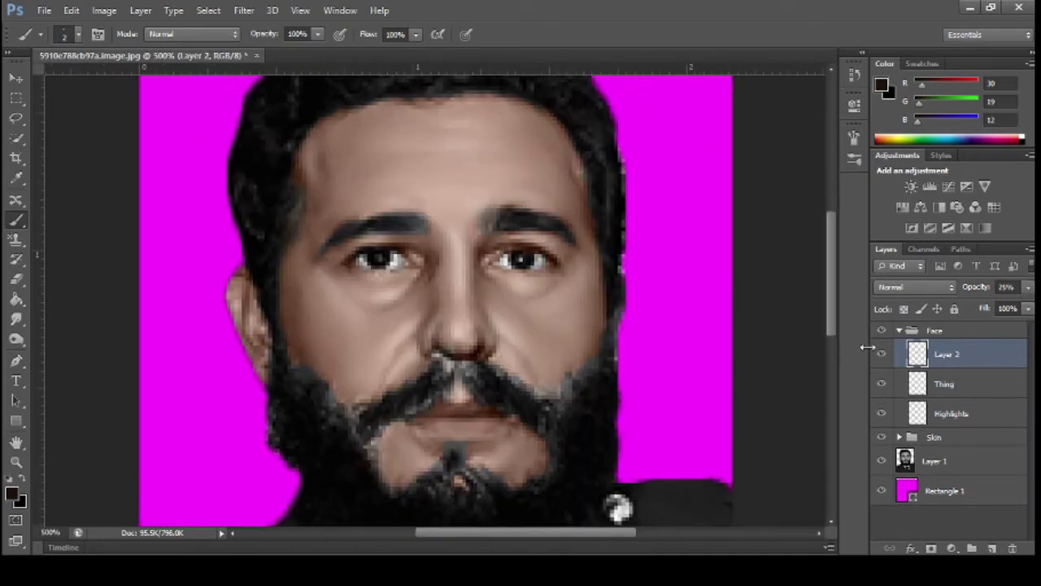
key("Delete")
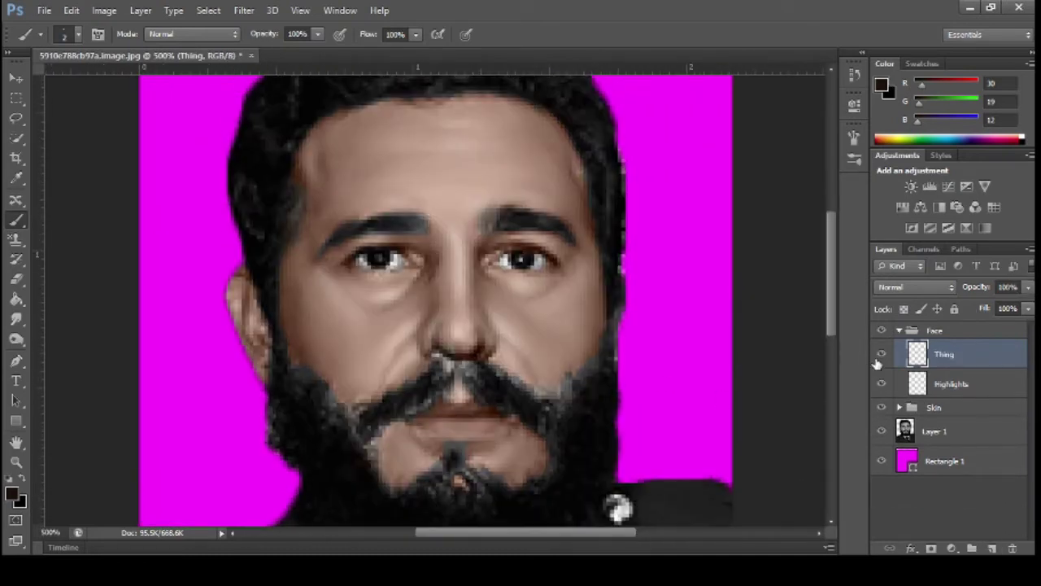
- Paint dark contour lines along the nose on a new layer above Thing and set the layer's opacity to 28%
left_click(991, 548)
key("ctrl+z")
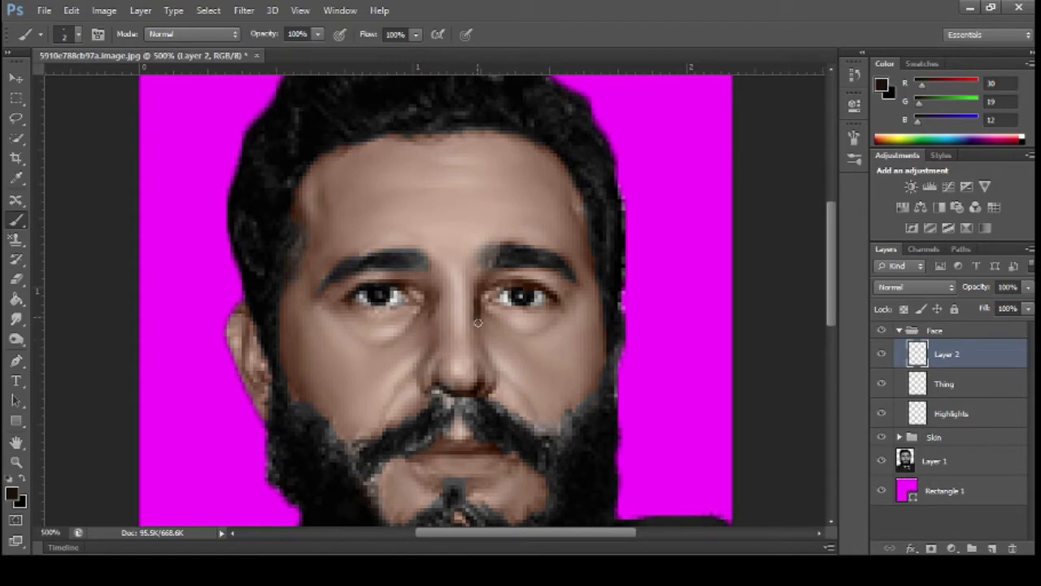
left_click_drag(968, 288, 887, 304)
key("ctrl+minus")
key("ctrl+minus")
key("ctrl+minus")
key("ctrl+minus")
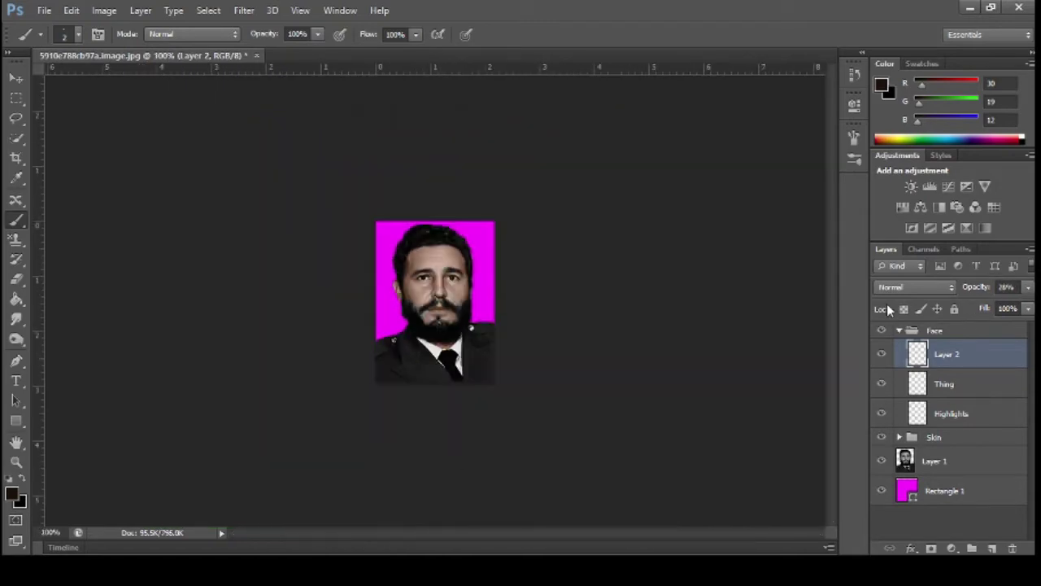
key("ctrl+plus")
key("ctrl+plus")
key("ctrl+plus")
key("ctrl+plus")
left_click_drag(991, 368, 1012, 548)
- Paint dark shading lines around the mouth on a new layer and set its opacity to 15%
left_click(990, 549)
scroll(611, 495, "down", 2)
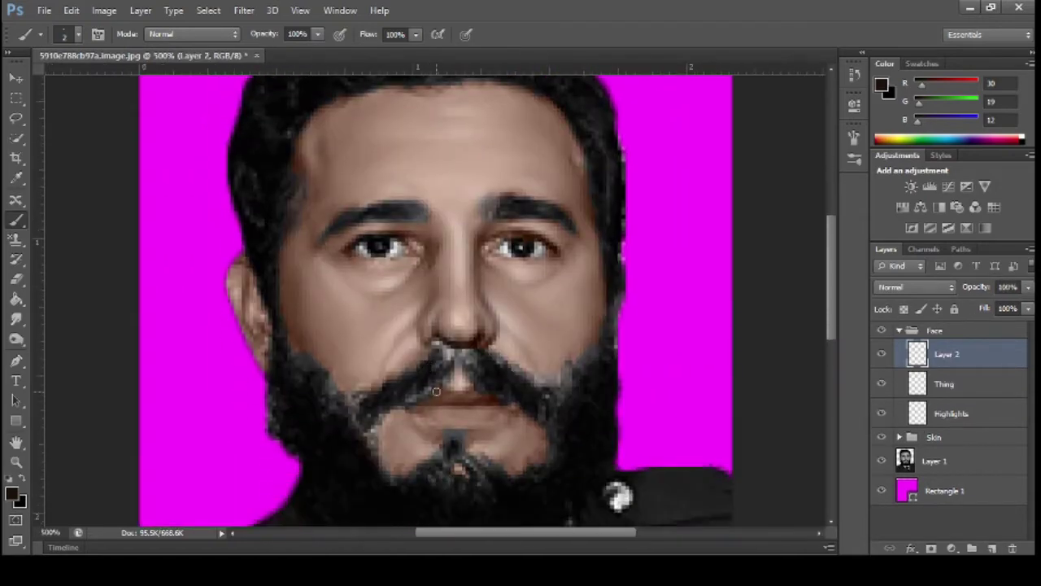
left_click_drag(1029, 287, 962, 305)
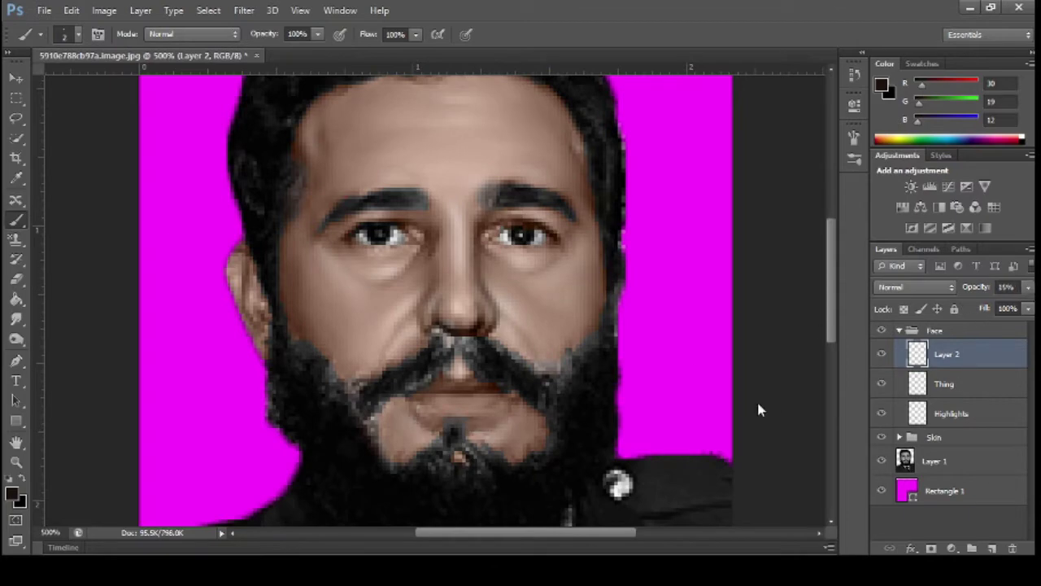
- Merge the mouth-shading layer, Layer 2, down into the Thing layer
key("ctrl+e")
key("ctrl+minus")
key("ctrl+minus")
key("ctrl+minus")
key("ctrl+minus")
key("ctrl+minus")
scroll(757, 399, "up", 5)
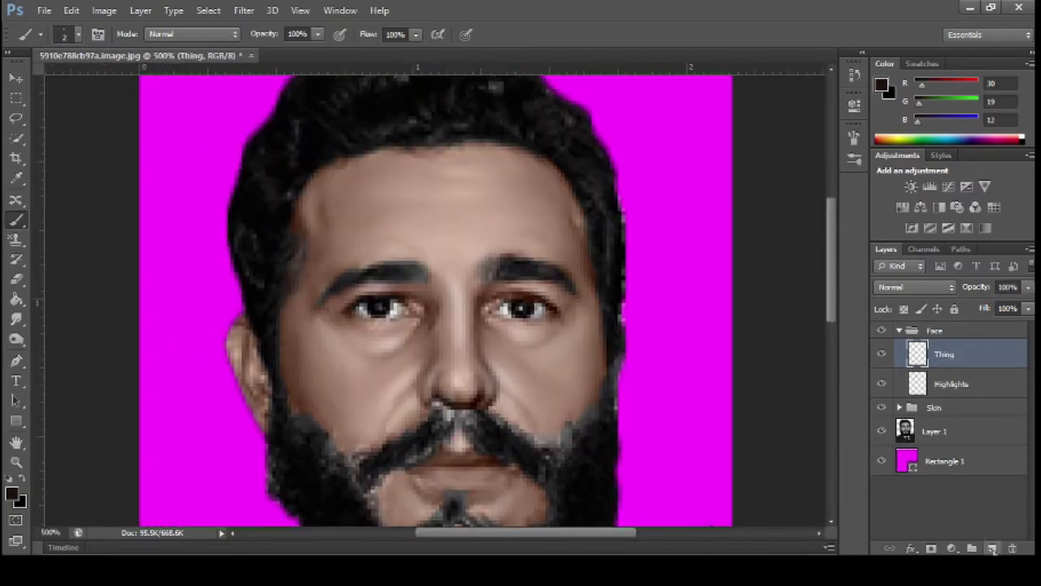
- Paint a dark line across the forehead on a new layer, reduce it to 4% opacity and merge it into Thing
key("ctrl+alt+shift+n")
mouse_move(372, 213)
left_mouse_down()
mouse_move(433, 203)
mouse_move(539, 214)
left_mouse_up()
left_click_drag(1029, 288, 959, 302)
scroll(845, 278, "down", 4)
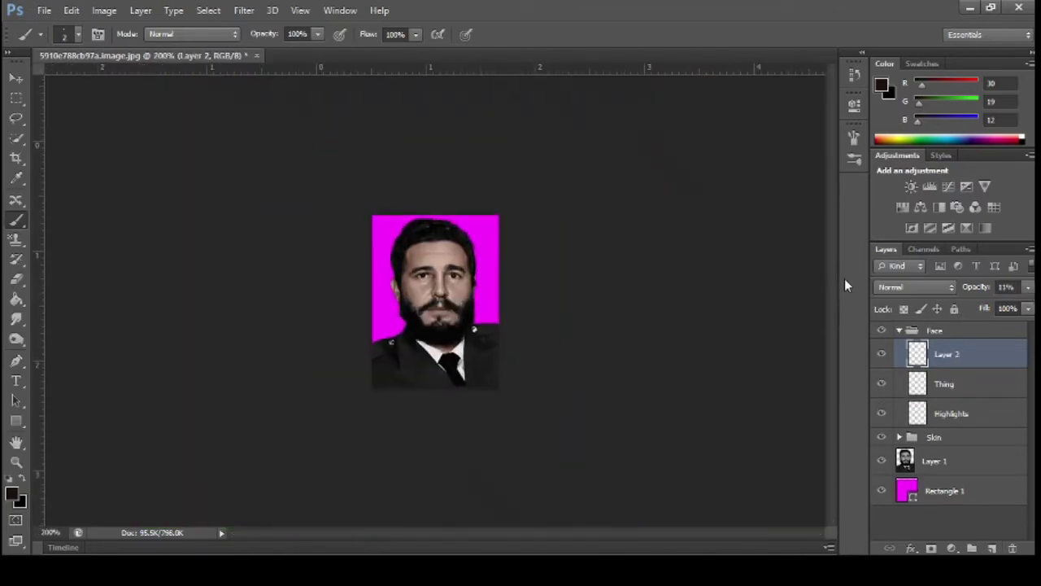
left_click_drag(1028, 288, 959, 303)
left_click(881, 355)
left_click(881, 355)
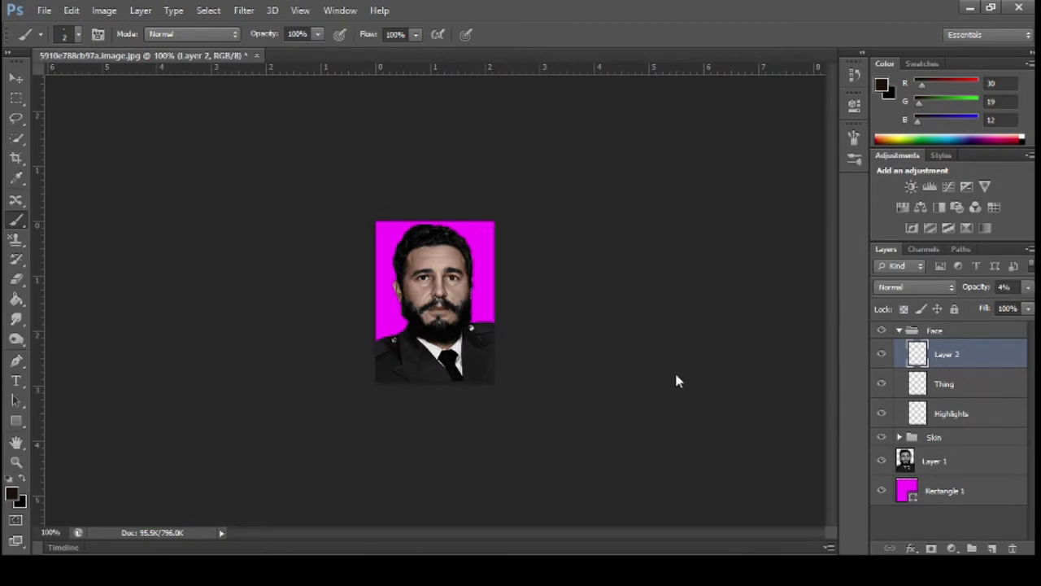
key("ctrl+e")
- Paint a second, curved forehead line on a new layer, lower its opacity and merge it into Thing
scroll(667, 358, "up", 3)
left_click(992, 548)
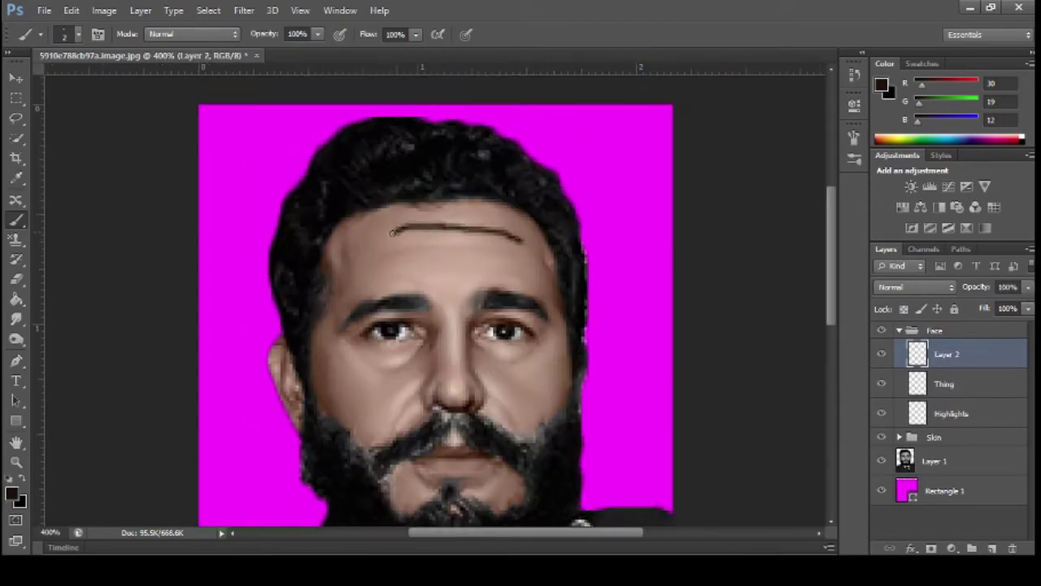
left_click_drag(1029, 285, 959, 309)
key("ctrl+e")
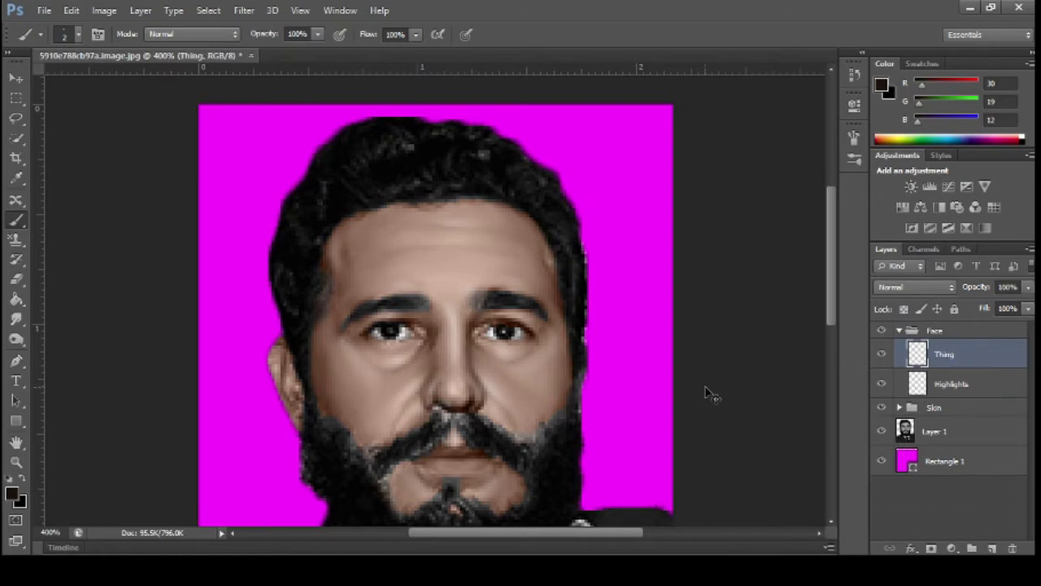
- Paint a short dark line down the temple beside the hairline on a new layer and merge it faintly into Thing
scroll(708, 393, "down", 4)
scroll(709, 393, "up", 4)
left_click(993, 549)
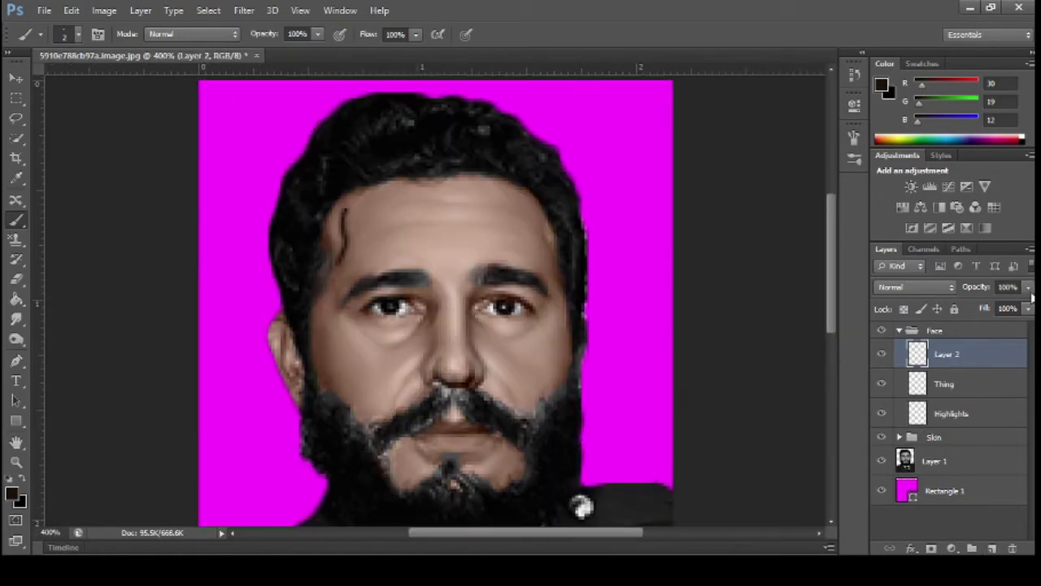
key("ctrl+alt+z")
key("ctrl+e")
scroll(837, 279, "down", 4)
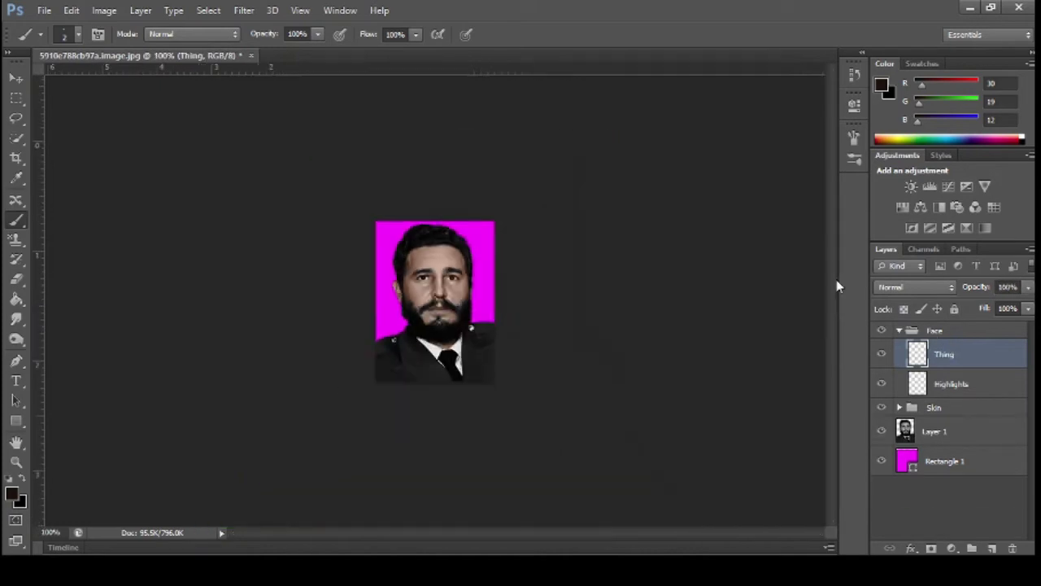
- Add another soft contour on a new layer above Thing at 23% opacity and merge it into Thing
scroll(836, 279, "up", 5)
scroll(836, 279, "up", 2)
key("ctrl+shift+z")
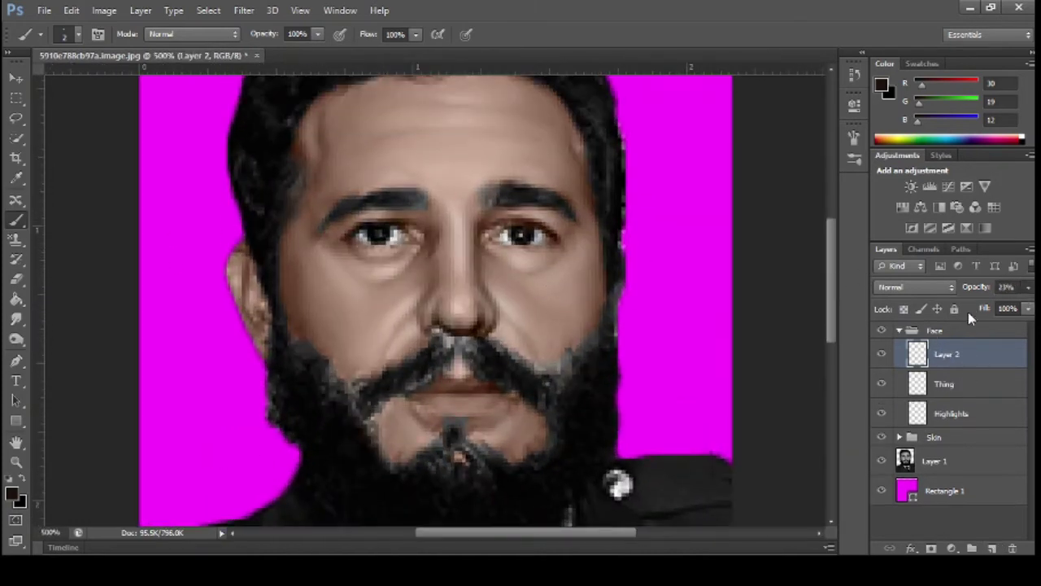
key("ctrl+alt+z")
scroll(732, 394, "up", 1)
key("ctrl+1")
key("ctrl+plus")
key("ctrl+plus")
key("ctrl+plus")
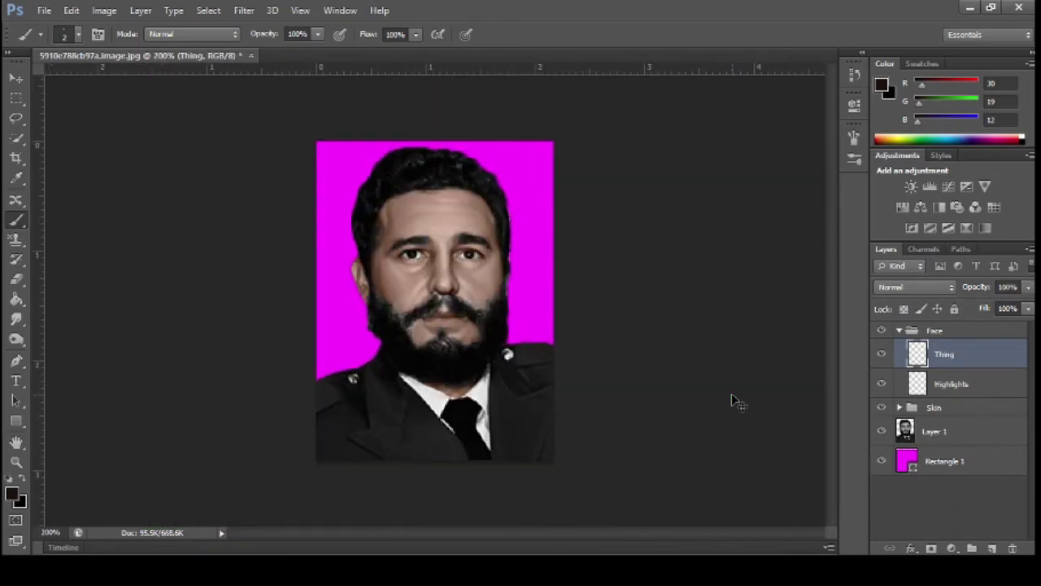
- Paint a dark line along the cheek's outer edge beside the ear on a new layer and merge it into Thing
key("ctrl+shift+z")
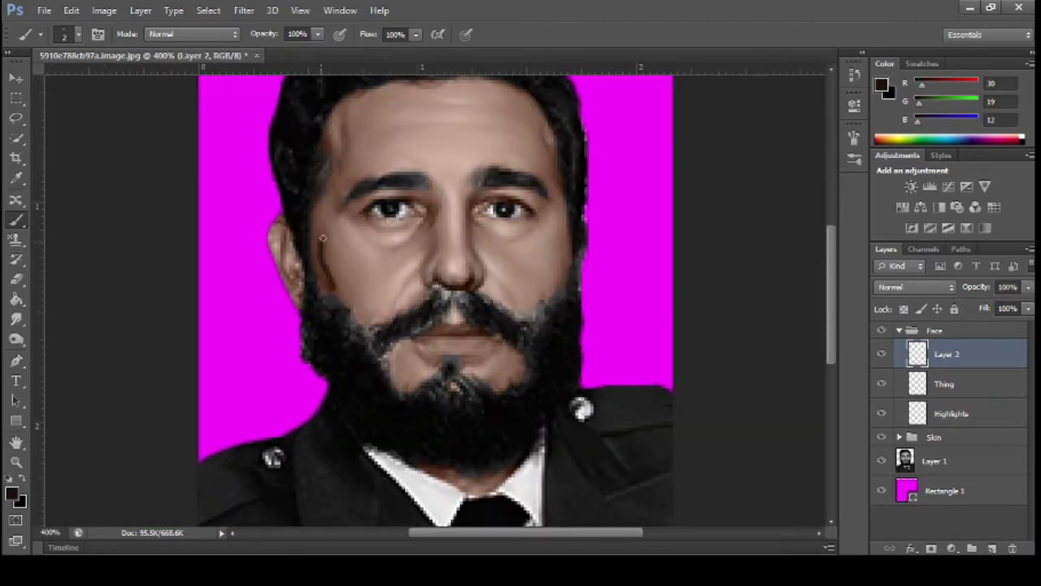
key("ctrl+alt+z")
key("ctrl+1")
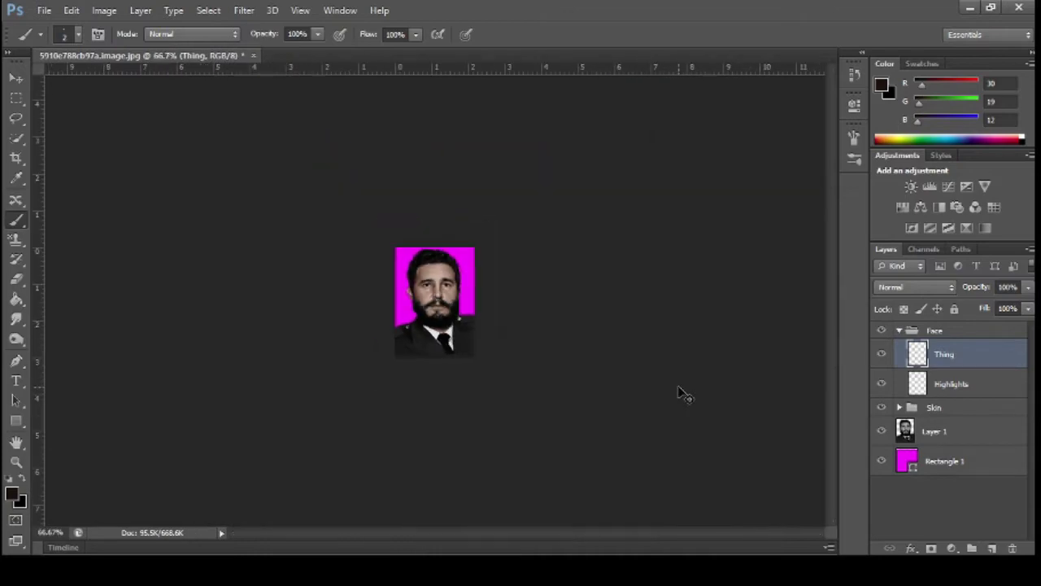
- Darken the skin beside the nose on Layer 1 using the Burn tool at size 11, Midtones range and 37% exposure
key("ctrl+plus")
key("ctrl+plus")
key("ctrl+1")
key("ctrl+plus")
key("ctrl+plus")
key("ctrl+plus")
scroll(688, 384, "up", 2)
left_click(935, 431)
left_click(16, 340)
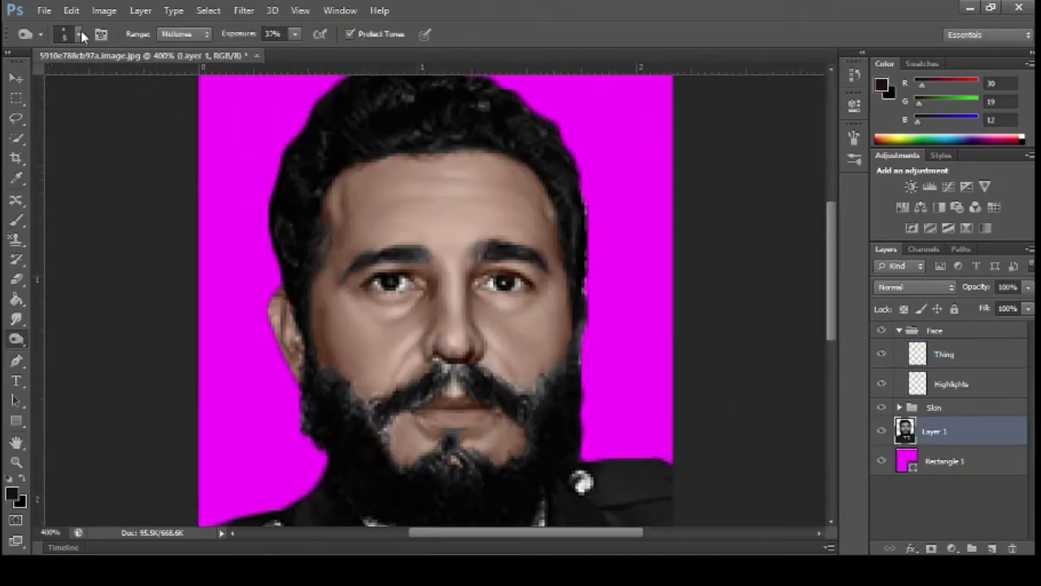
scroll(361, 316, "down", 1)
scroll(361, 317, "down", 3)
left_click_drag(438, 247, 392, 291)
scroll(398, 330, "up", 3)
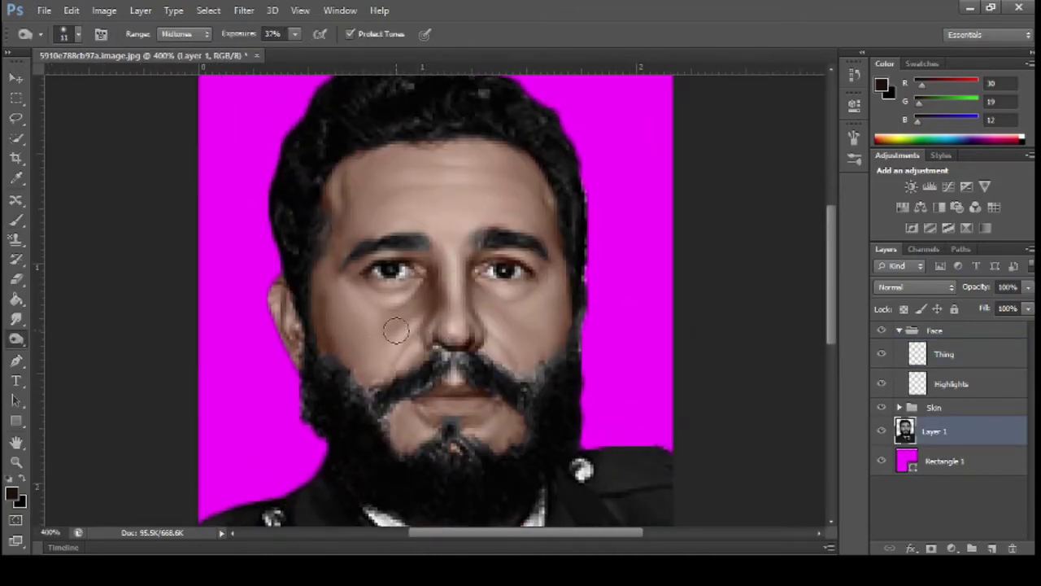
- Burn the midtones of Layer 1 across the cheek from beside the nose up towards the temple
left_click_drag(398, 330, 337, 284)
key("ctrl+minus")
key("ctrl+minus")
key("ctrl+minus")
key("ctrl+plus")
key("ctrl+plus")
key("ctrl+plus")
- Reduce the Burn exposure to 15% and darken the midtones around the outer eye corner on Layer 1
left_click_drag(295, 35, 277, 39)
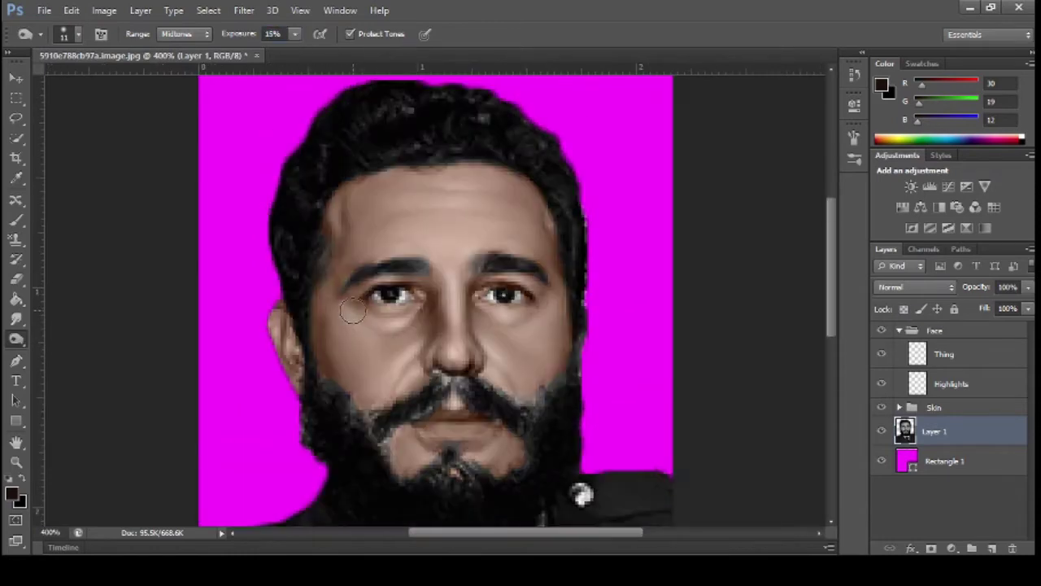
scroll(493, 292, "down", 1)
scroll(369, 345, "up", 1)
key("ctrl+minus")
key("ctrl+minus")
key("ctrl+minus")
key("ctrl+minus")
key("ctrl+plus")
key("ctrl+plus")
key("ctrl+plus")
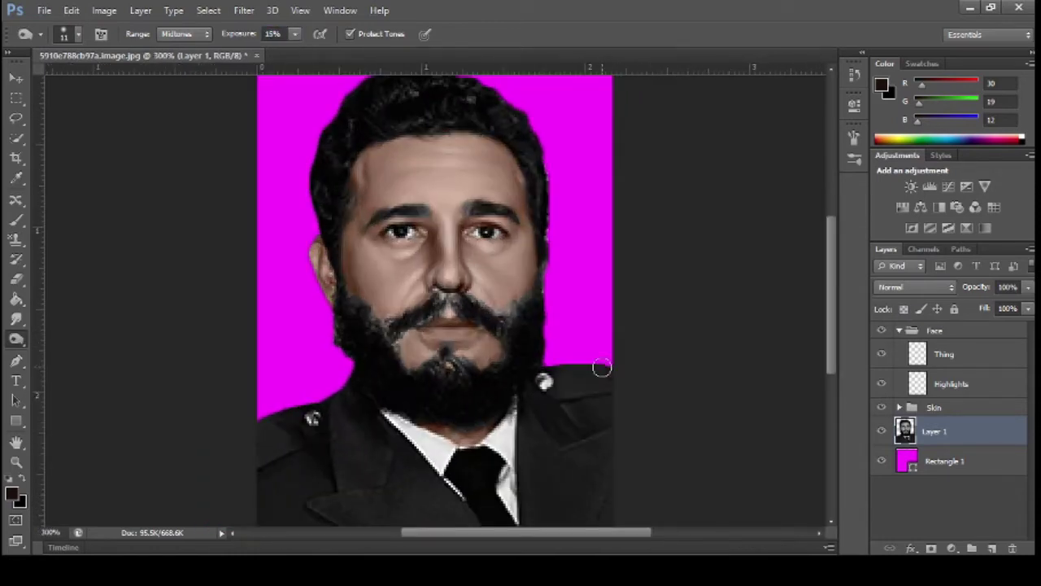
- Burn the midtones along the chin where the skin meets the beard at 15% exposure
scroll(435, 256, "up", 1)
scroll(698, 274, "down", 6)
scroll(697, 274, "up", 7)
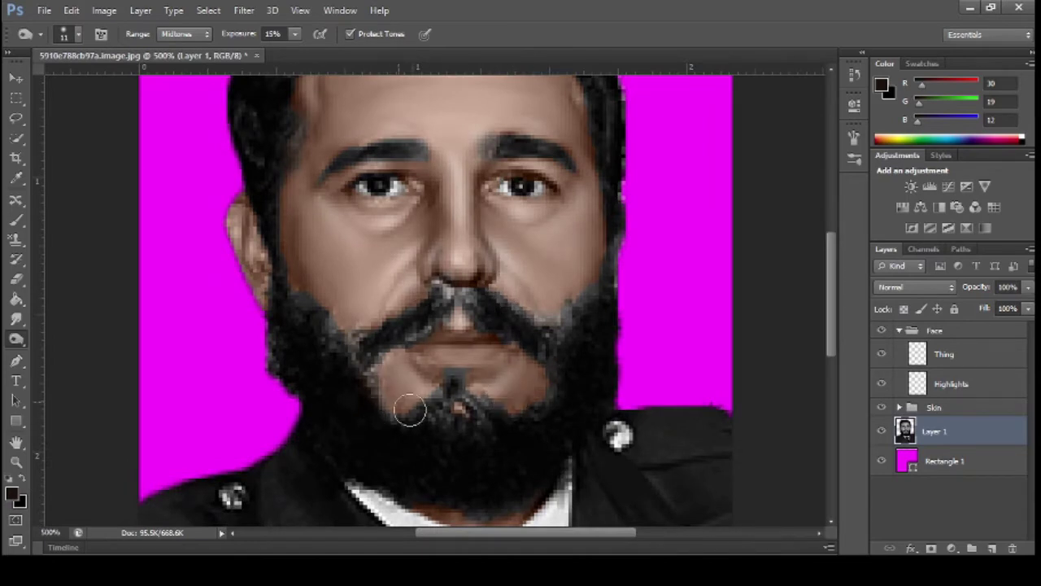
scroll(333, 354, "up", 2)
- Switch the Burn range to Shadows and darken the area between the inner eye corner and the nose bridge
key("alt+shift+s")
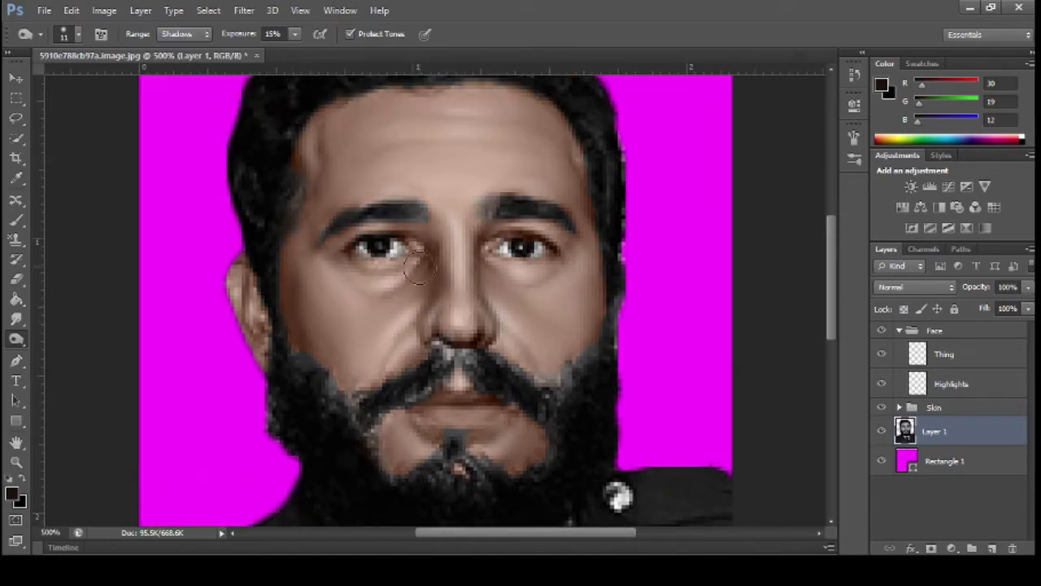
scroll(455, 268, "down", 2)
scroll(730, 305, "down", 5)
scroll(663, 307, "up", 6)
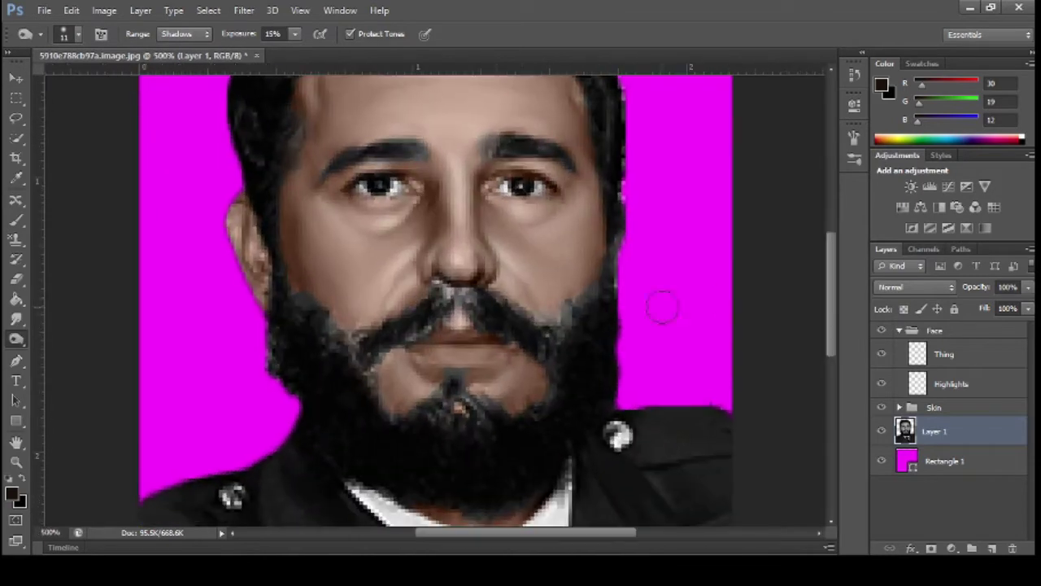
scroll(464, 407, "up", 2)
scroll(295, 209, "up", 1)
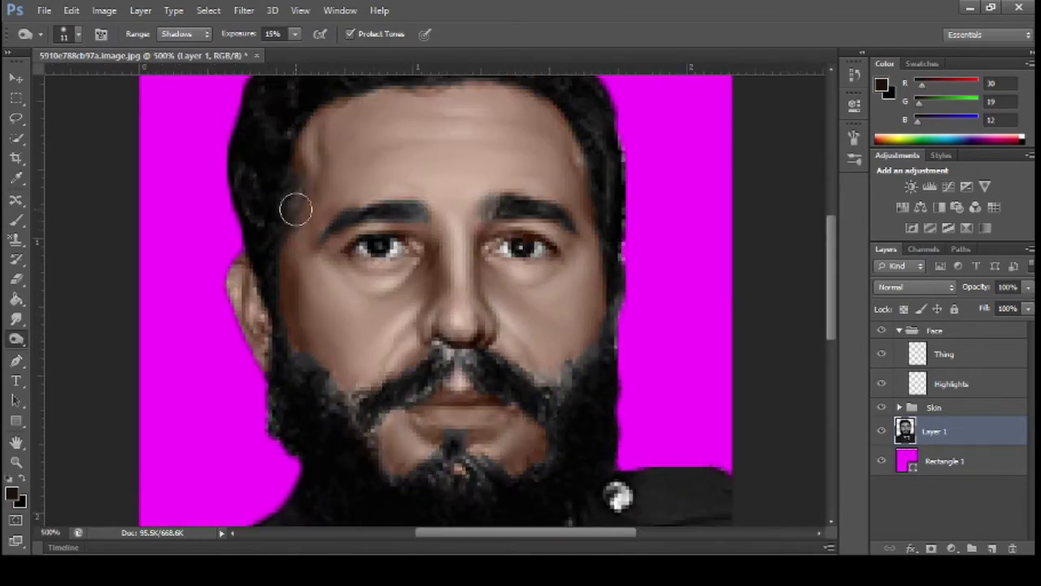
- Burn the shadows along the temple, the sides of the face and the side of the nose on Layer 1
scroll(607, 396, "down", 5)
scroll(725, 388, "up", 5)
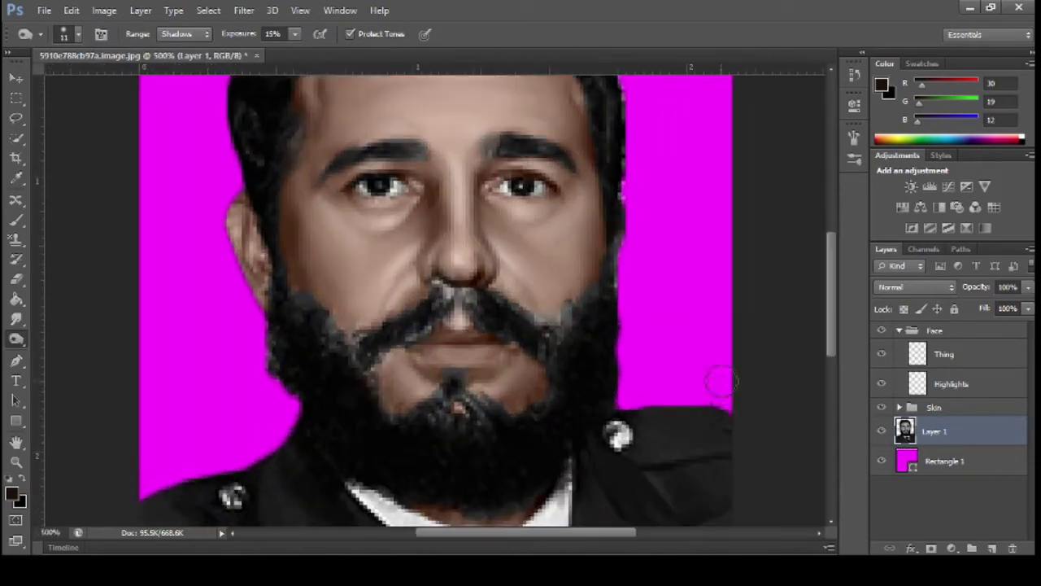
scroll(423, 183, "up", 5)
scroll(375, 127, "up", 1)
scroll(399, 187, "down", 5)
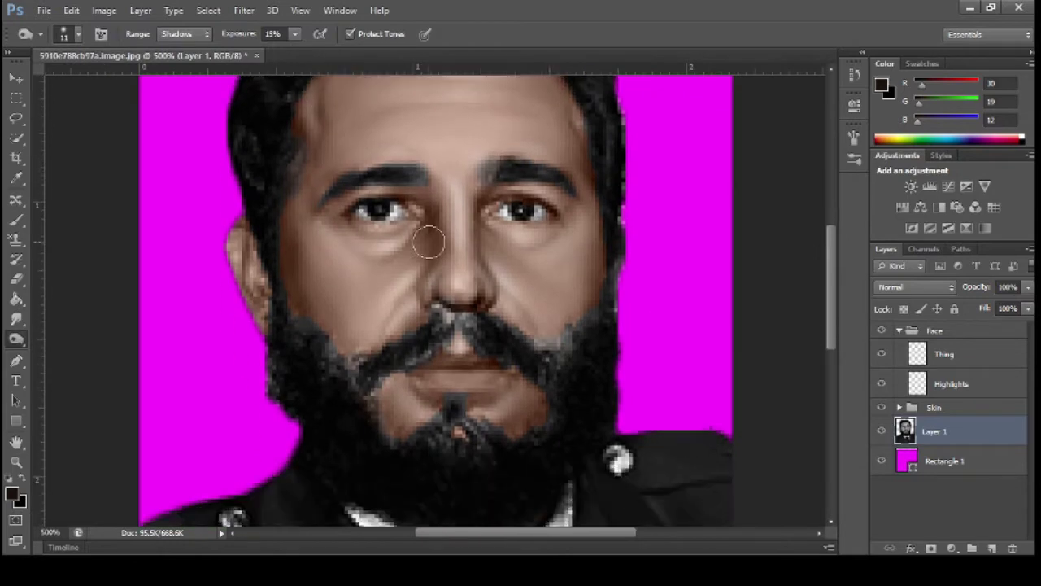
- Add a beige gradient backdrop on a new layer between Layer 1 and Rectangle 1
scroll(413, 280, "down", 4)
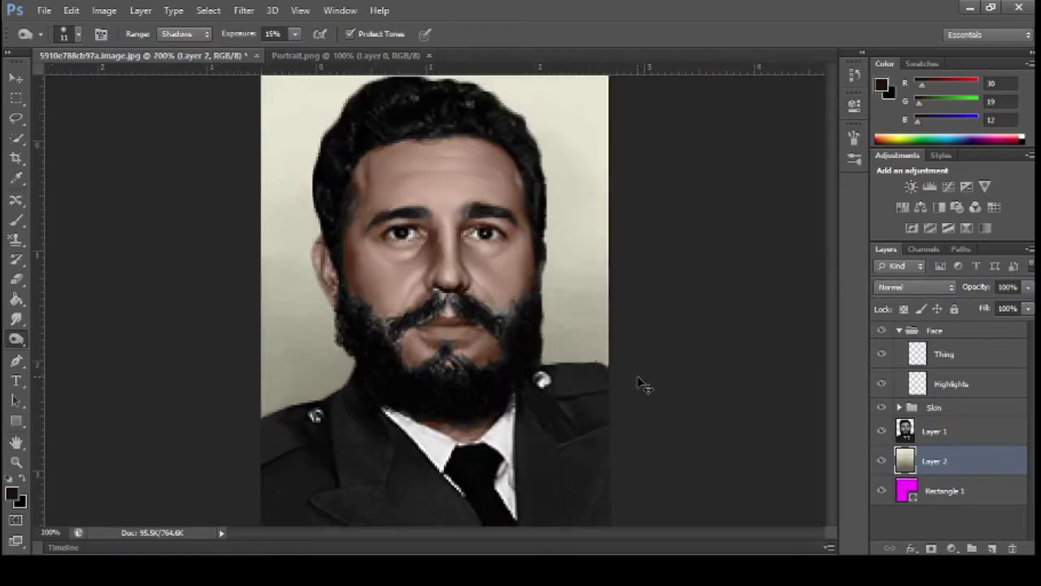
key("ctrl+minus")
key("ctrl+minus")
key("ctrl+plus")
key("ctrl+plus")
key("ctrl+plus")
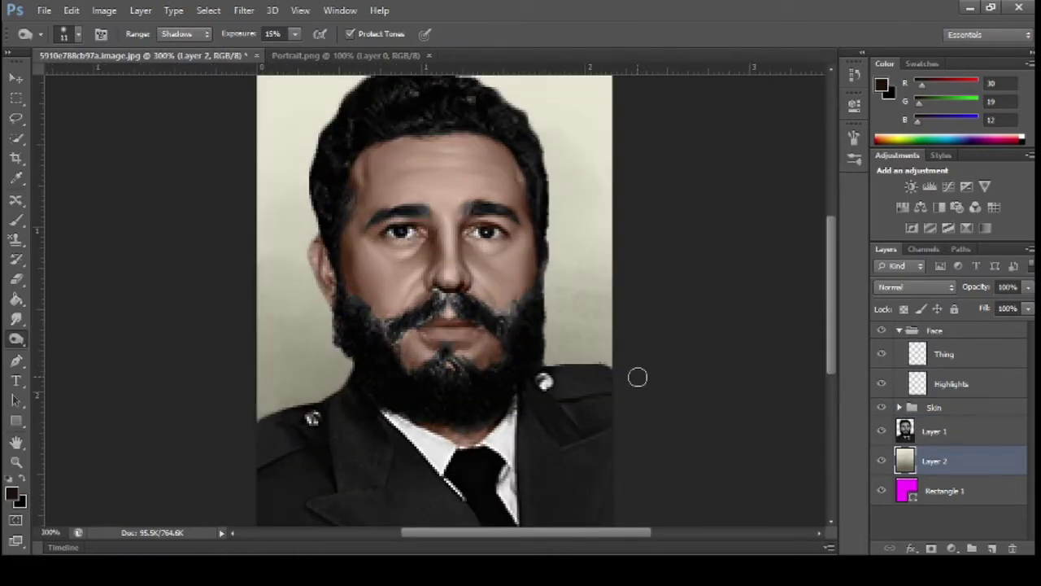
scroll(625, 346, "up", 3)
- Burn the shadows of Layer 1 from the temple down the cheek to the beard at 42% exposure
left_click(612, 403, "ctrl")
scroll(149, 261, "up", 1)
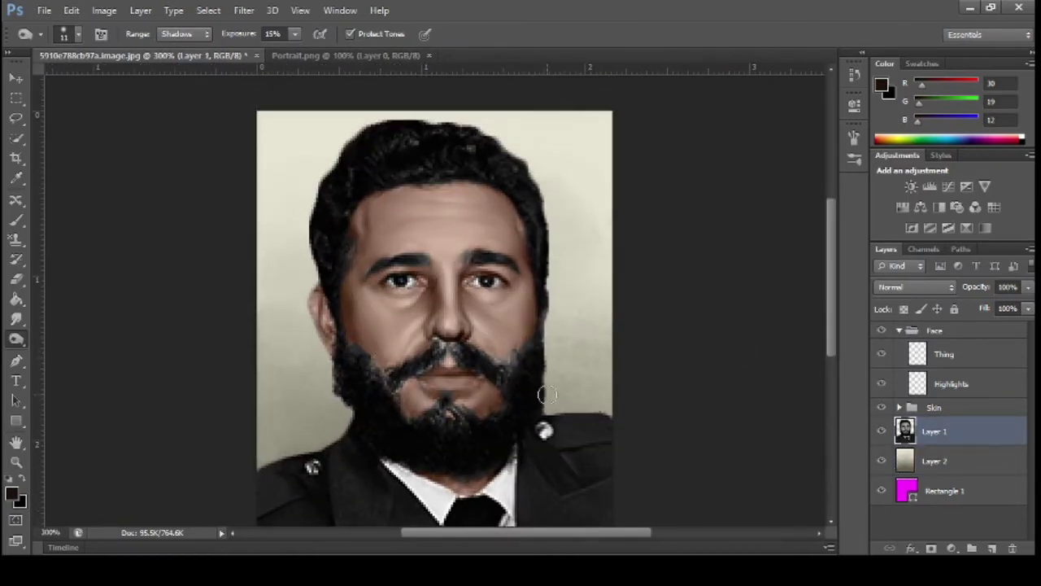
mouse_move(354, 254)
left_mouse_down()
mouse_move(339, 310)
mouse_move(382, 382)
left_mouse_up()
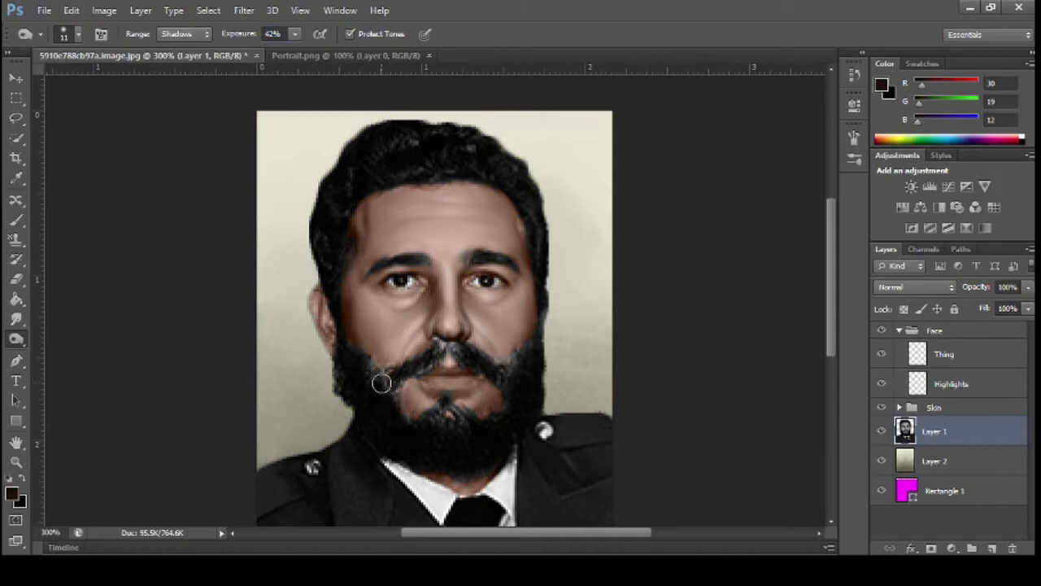
scroll(465, 290, "down", 2)
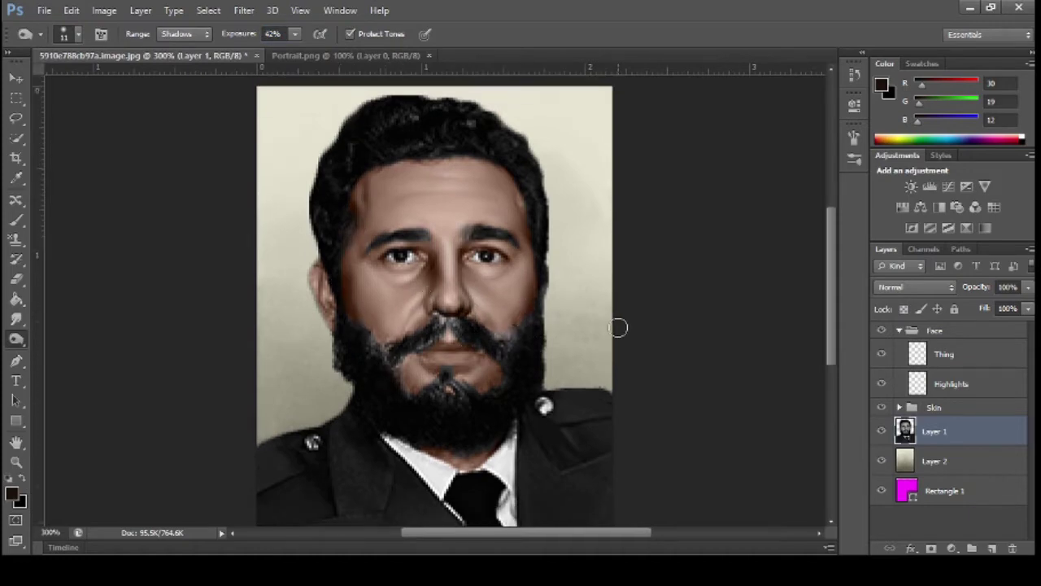
- Burn the shadows below the lower lip, on the chin and around the eye sockets at 42% exposure
scroll(618, 328, "down", 3)
scroll(591, 418, "up", 4)
scroll(493, 395, "up", 1)
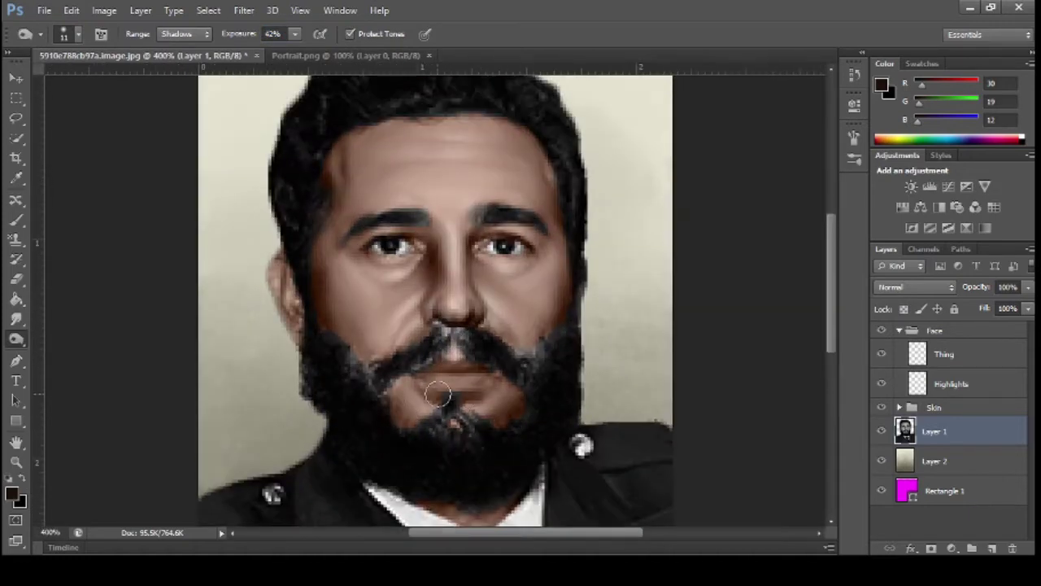
scroll(595, 377, "down", 3)
scroll(602, 388, "up", 2)
scroll(597, 383, "up", 2)
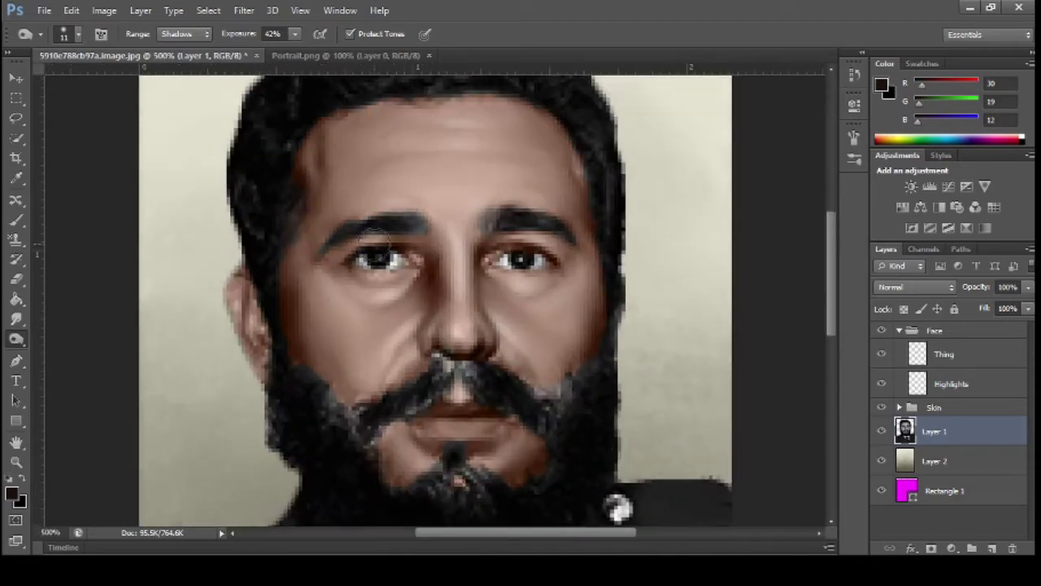
- Burn the shadows on the neck between the beard and the shirt collar on Layer 1
scroll(569, 240, "down", 1)
scroll(754, 291, "down", 2)
scroll(756, 298, "down", 3)
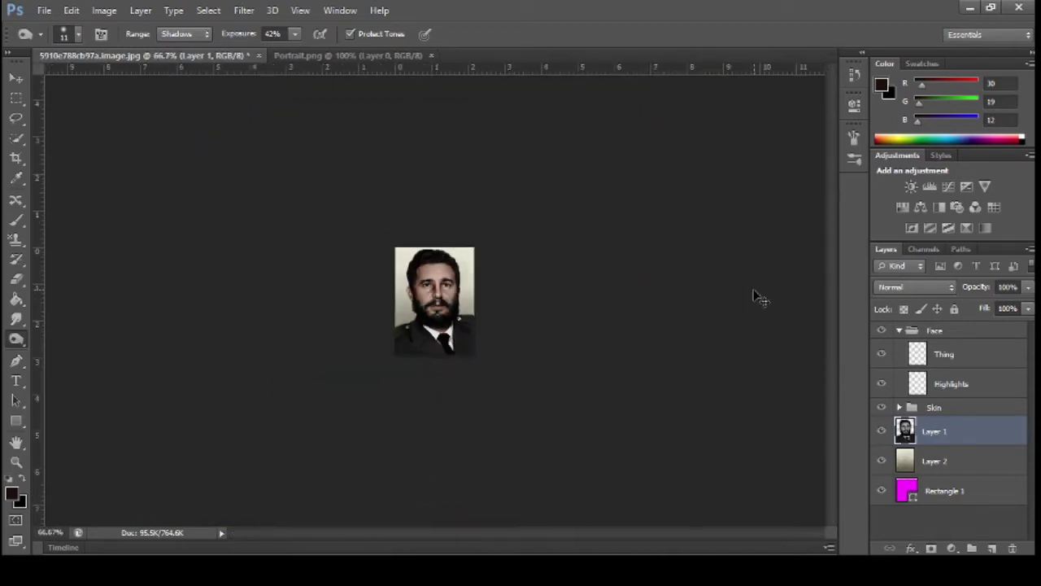
scroll(757, 298, "up", 4)
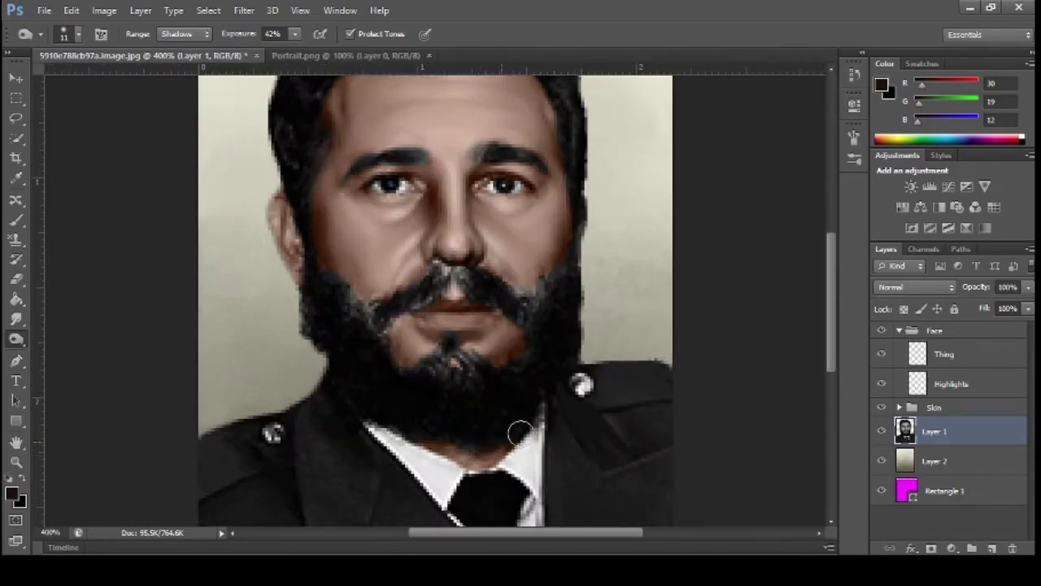
scroll(420, 423, "up", 3)
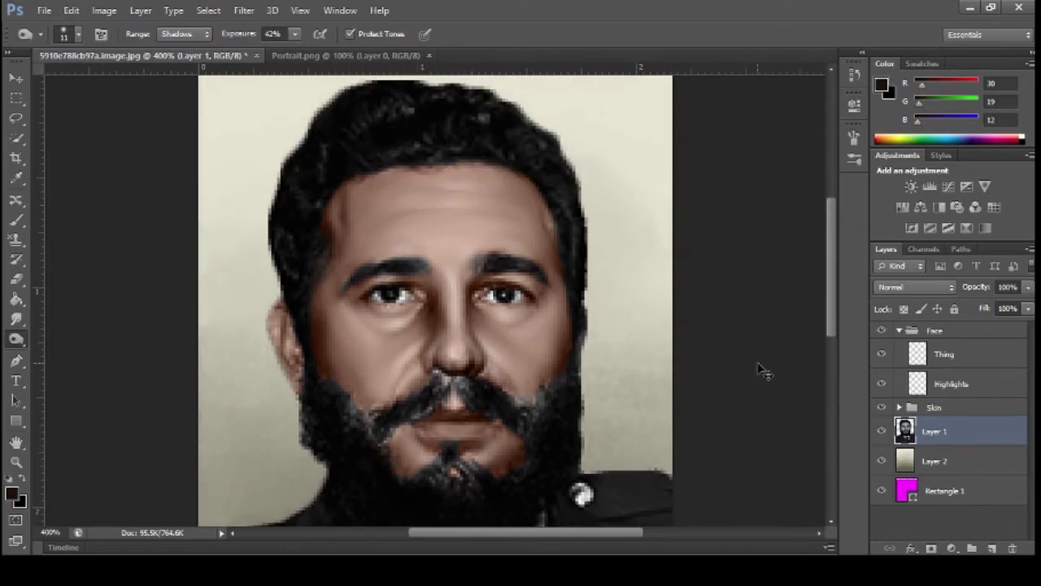
scroll(759, 370, "down", 3)
scroll(763, 367, "up", 3)
scroll(755, 363, "up", 2)
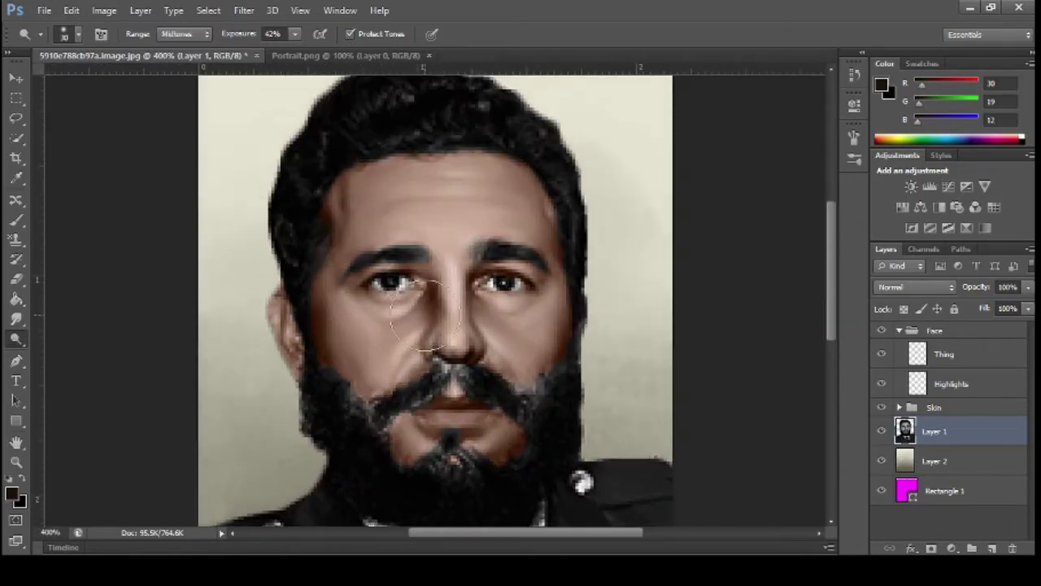
- Lighten the shadows beside the nose on Layer 1 using the Dodge tool at size 7, Shadows range and 42% exposure
left_click(185, 33)
left_click(174, 59)
scroll(643, 302, "down", 3)
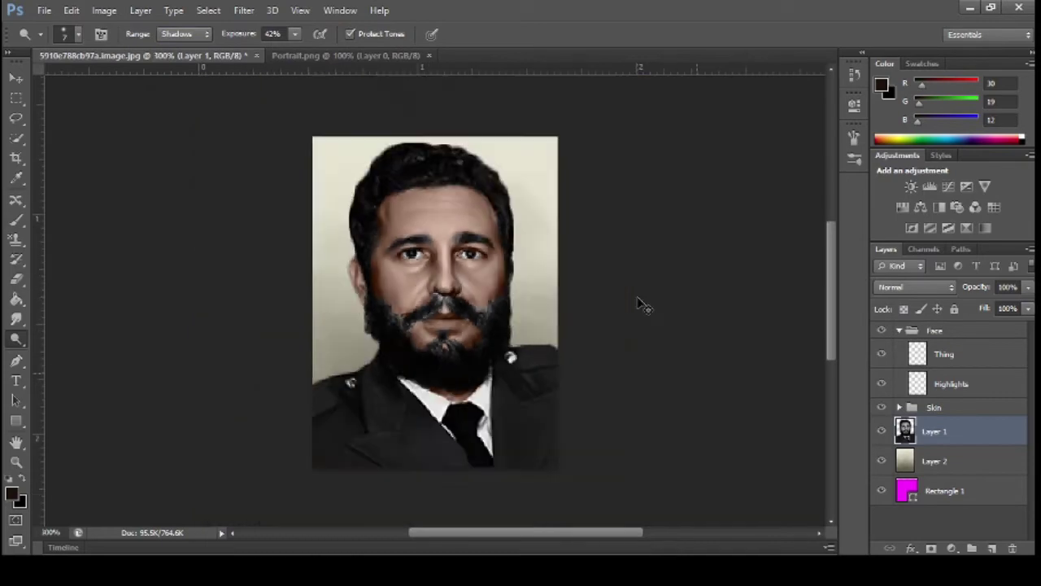
scroll(456, 242, "up", 4)
scroll(456, 241, "down", 1)
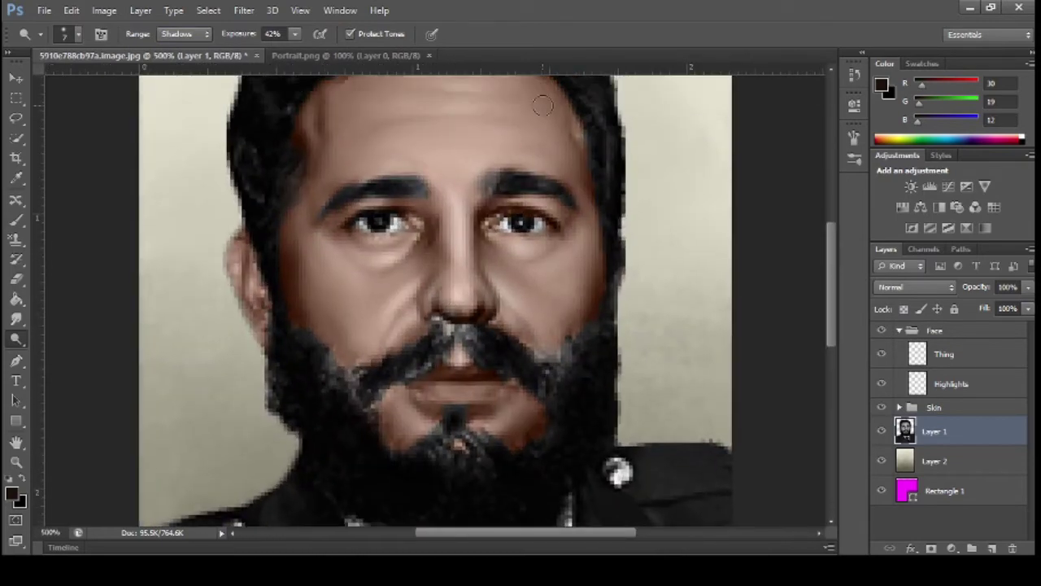
- Lighten the highlights of the face on Layer 1 using the Dodge tool at size 13, Highlights range and 10% exposure
scroll(363, 243, "up", 1)
scroll(661, 268, "up", 1)
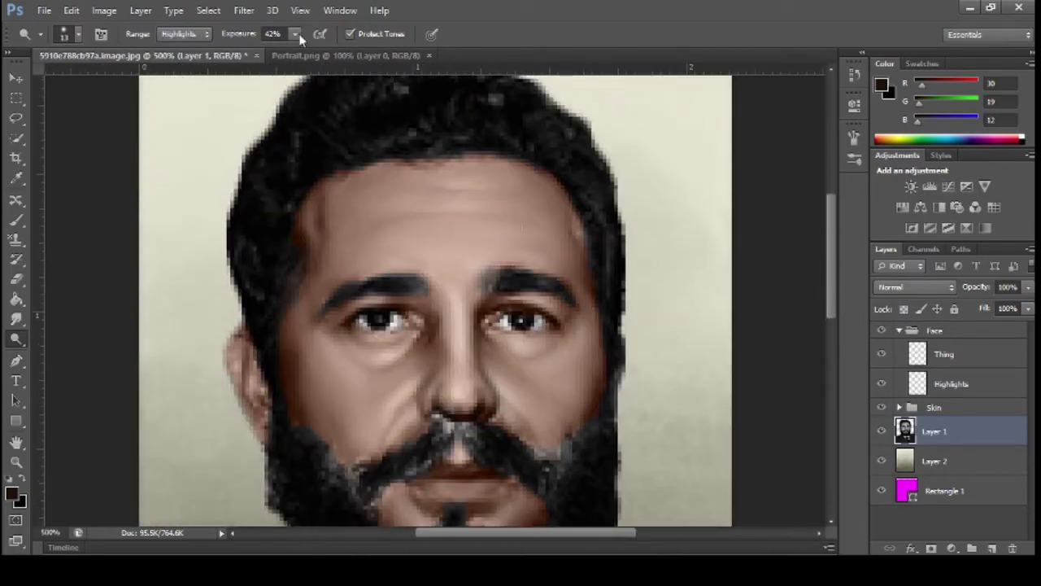
key("Return")
scroll(469, 196, "down", 2)
scroll(407, 200, "down", 3)
scroll(358, 199, "up", 2)
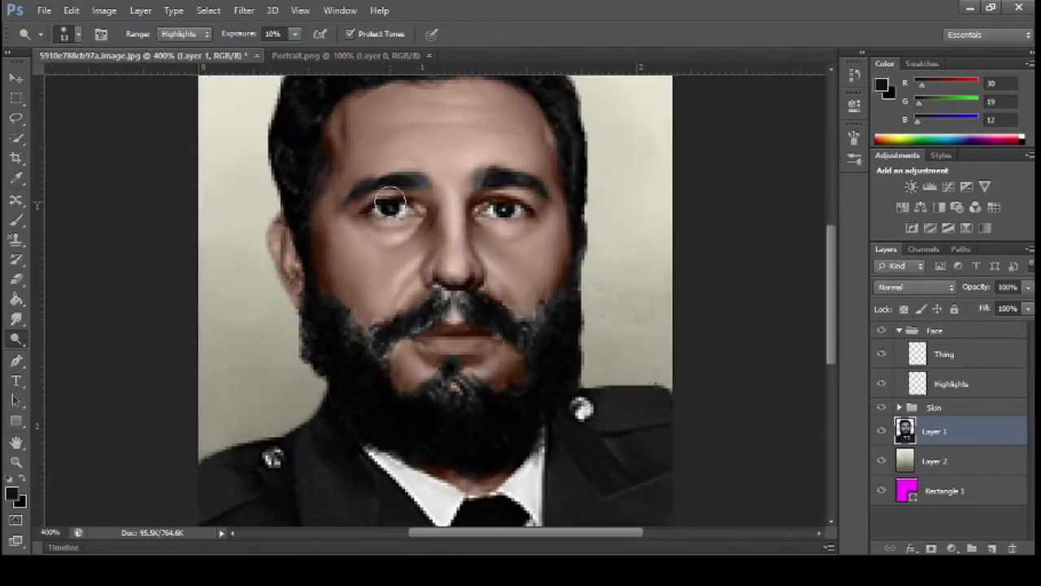
scroll(472, 191, "up", 2)
scroll(534, 291, "down", 2)
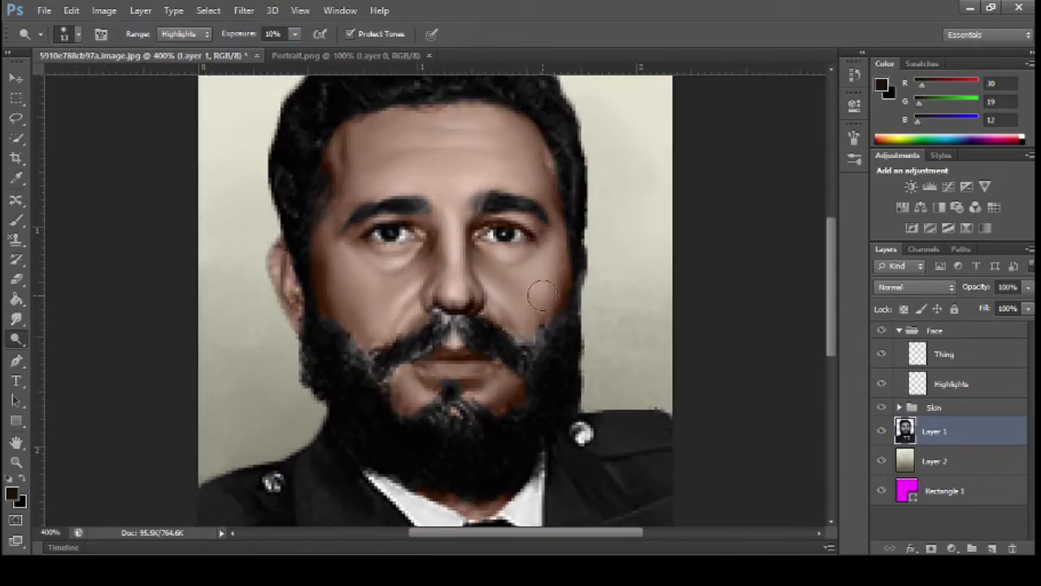
scroll(793, 352, "down", 3)
scroll(793, 351, "up", 3)
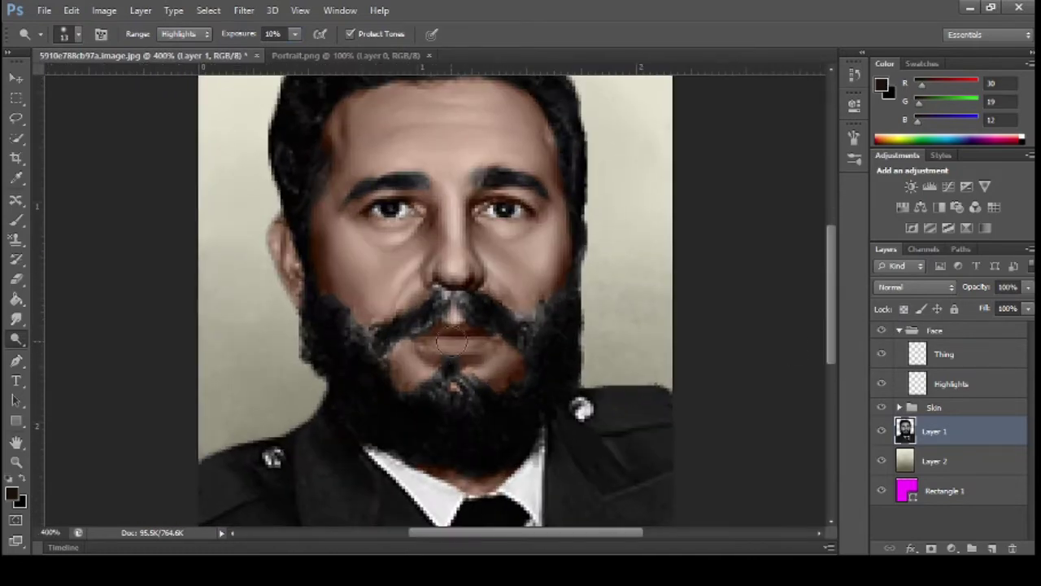
scroll(686, 274, "up", 1)
scroll(686, 274, "down", 1)
- Examine the dodged portrait at reduced size and close up to judge the face's highlights
key("ctrl+minus")
key("ctrl+minus")
key("ctrl+minus")
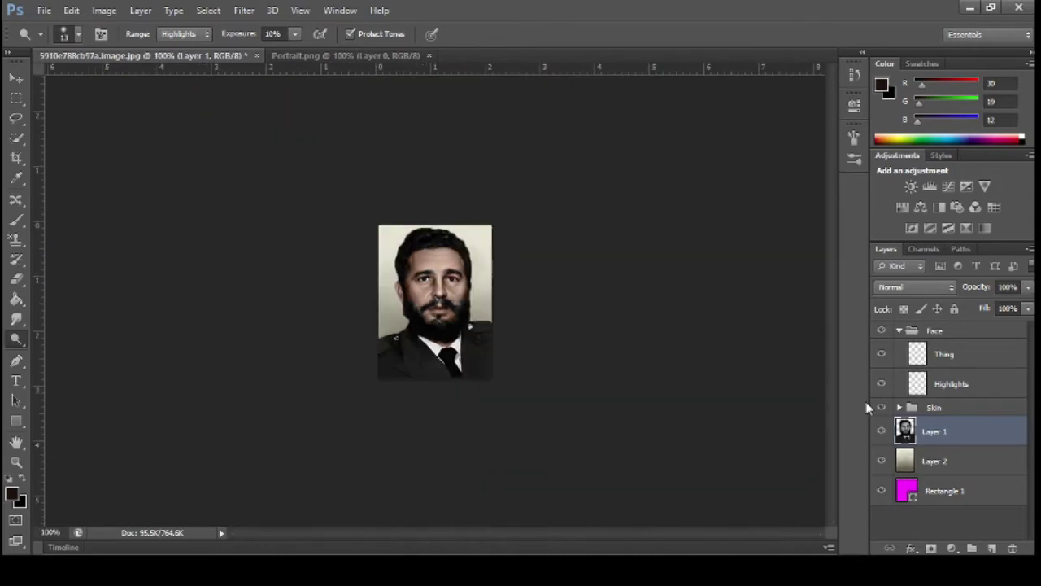
key("ctrl+plus")
key("ctrl+plus")
key("ctrl+plus")
scroll(599, 335, "up", 2)
scroll(366, 270, "up", 1)
scroll(339, 258, "down", 3)
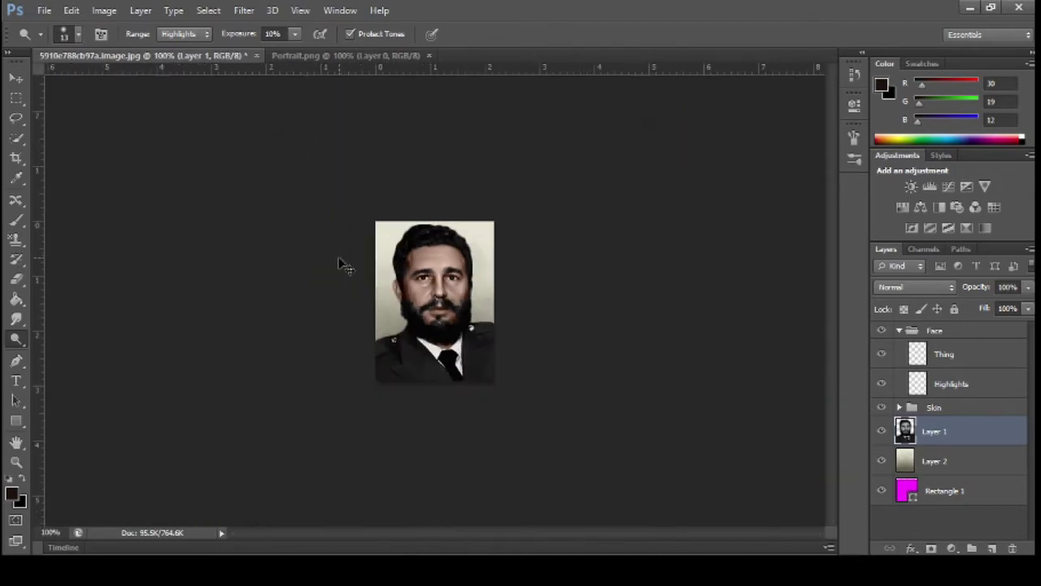
scroll(341, 265, "down", 2)
scroll(340, 263, "up", 5)
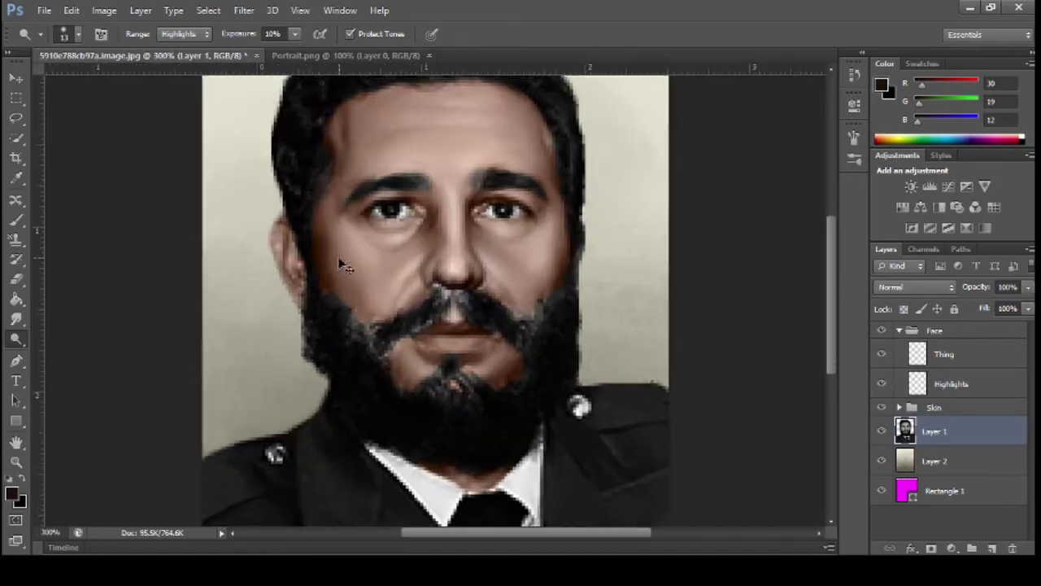
scroll(228, 285, "down", 2)
scroll(382, 385, "up", 4)
scroll(620, 377, "down", 1)
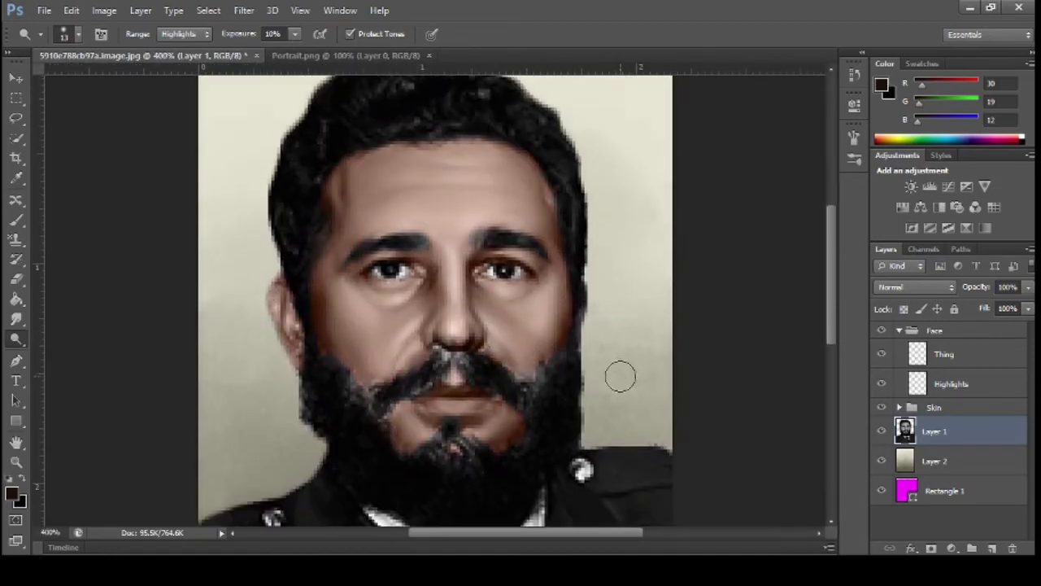
- Quick-select both irises on Layer 1 and tint them with a dark brown Solid Color fill layer in Color blend mode
left_click(945, 356)
left_click(951, 385)
left_click(934, 432)
left_click(16, 138)
left_click(87, 35)
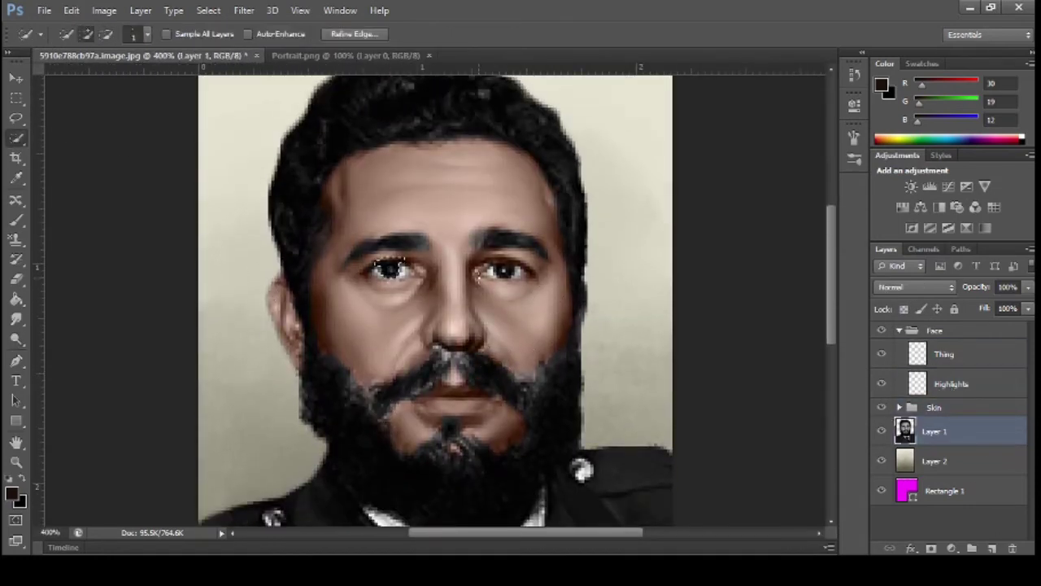
left_click(107, 35)
key("ctrl+plus")
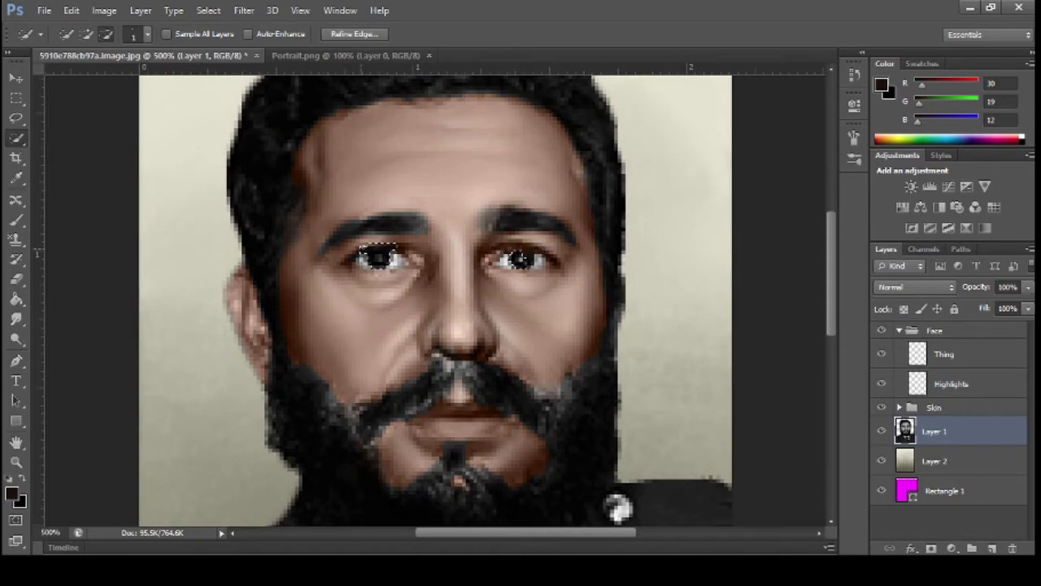
left_click(387, 245, "alt")
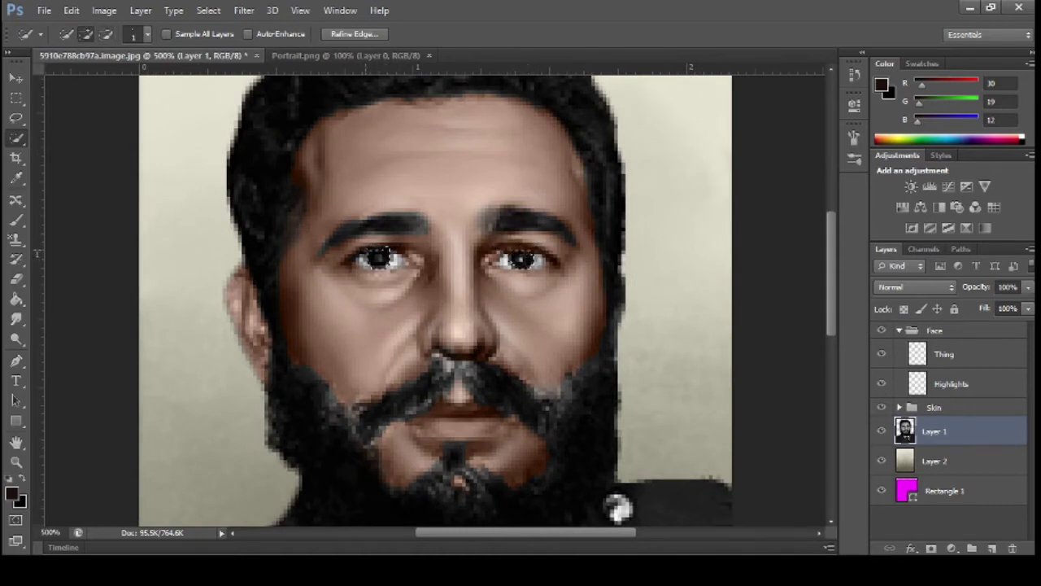
left_click(954, 225)
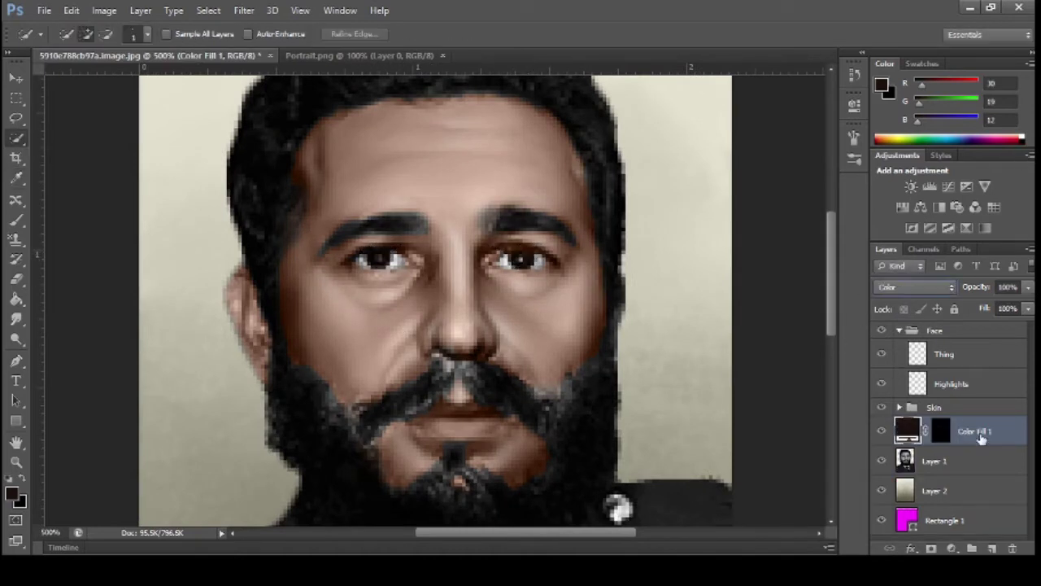
- Move the Color Fill 1 layer and the Skin group into the Face group, below the Highlights layer
left_click_drag(981, 439, 921, 396)
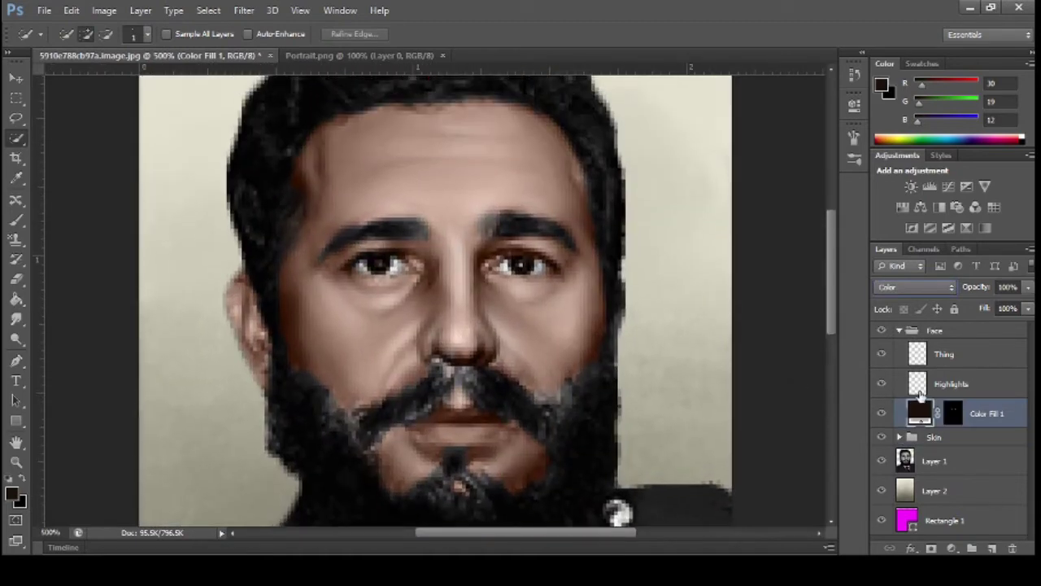
left_click(899, 438)
left_click(900, 438)
mouse_move(946, 440)
left_mouse_down()
mouse_move(943, 403)
mouse_move(960, 432)
left_mouse_up()
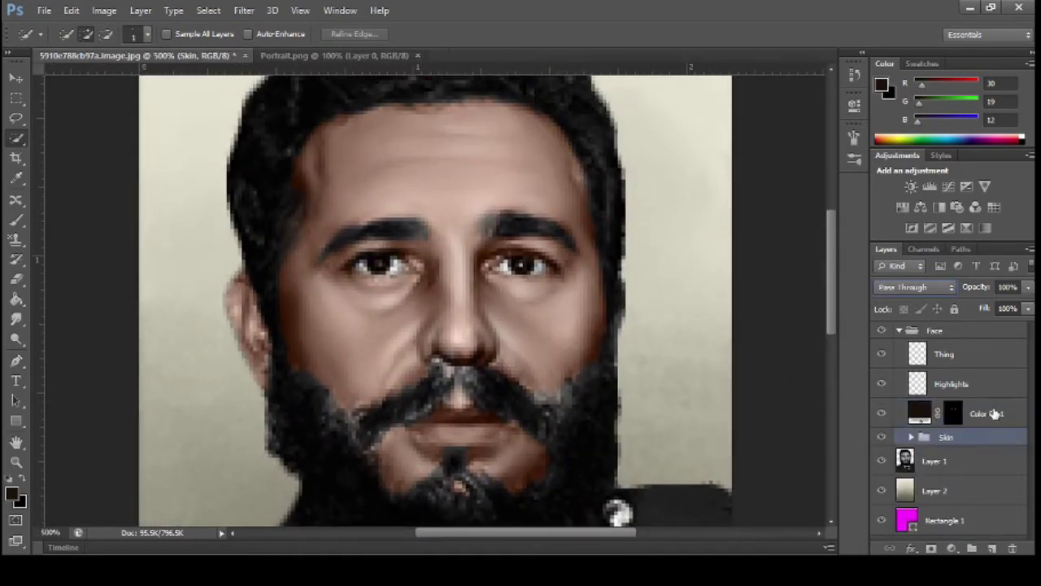
- Add two empty layers above Color Fill 1 and rename the lower one Eye
left_click(993, 413)
left_click(993, 548)
left_click(992, 548)
double_click(950, 442)
type("Eye")
key("Return")
- Paint light detail into both irises on the Eye layer with a size 1 Brush in a skin tone sampled below the eye
key("ctrl+plus")
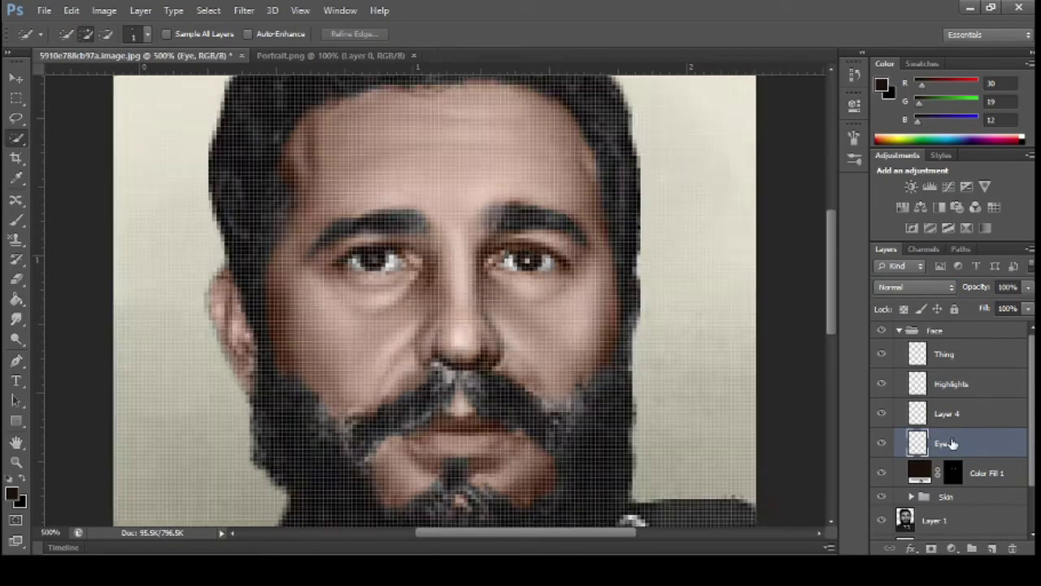
key("ctrl+minus")
left_click(17, 221)
left_click(541, 285, "alt")
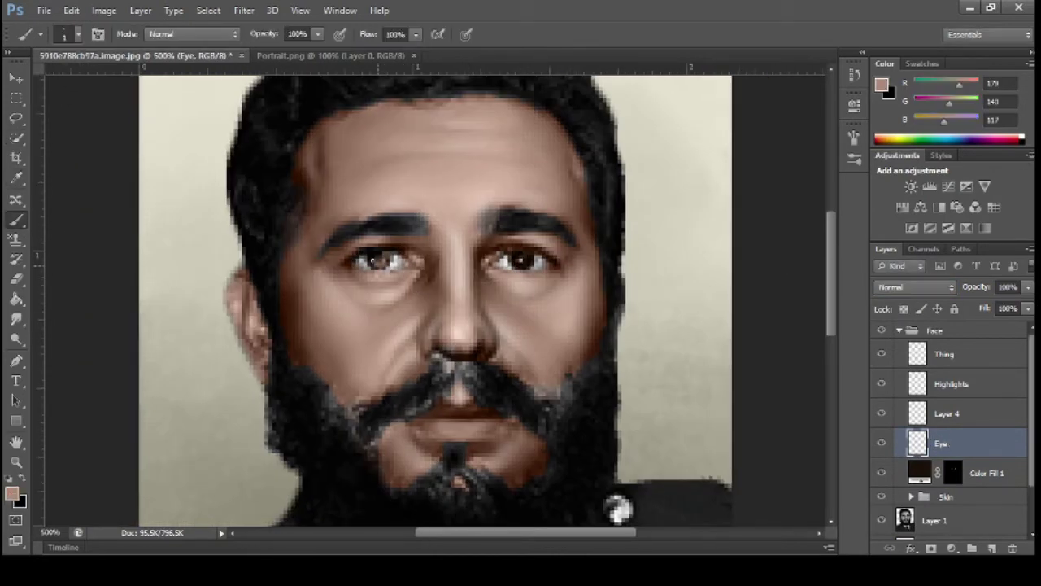
key("ctrl+plus")
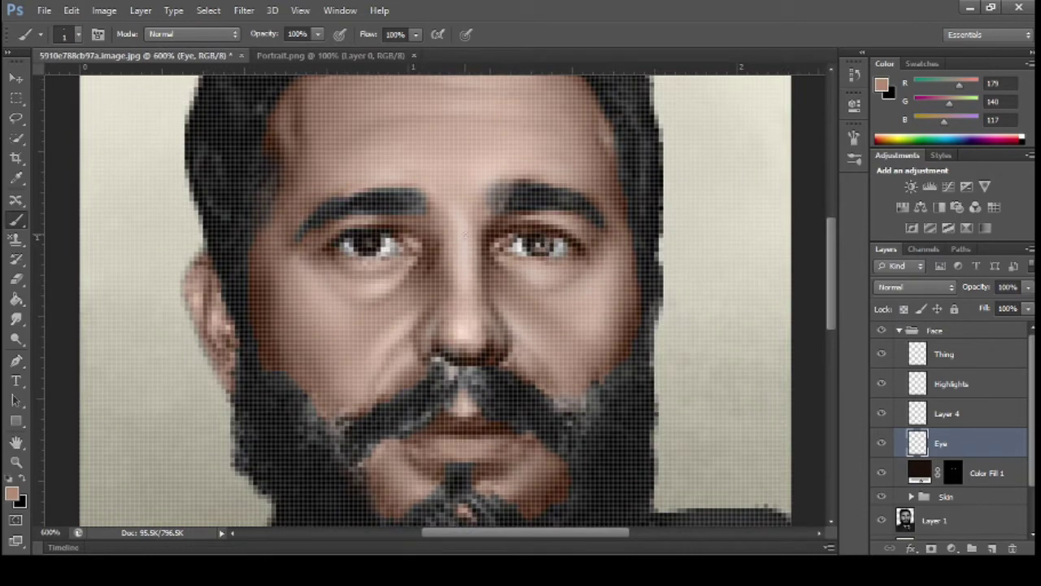
key("ctrl+minus")
key("ctrl+minus")
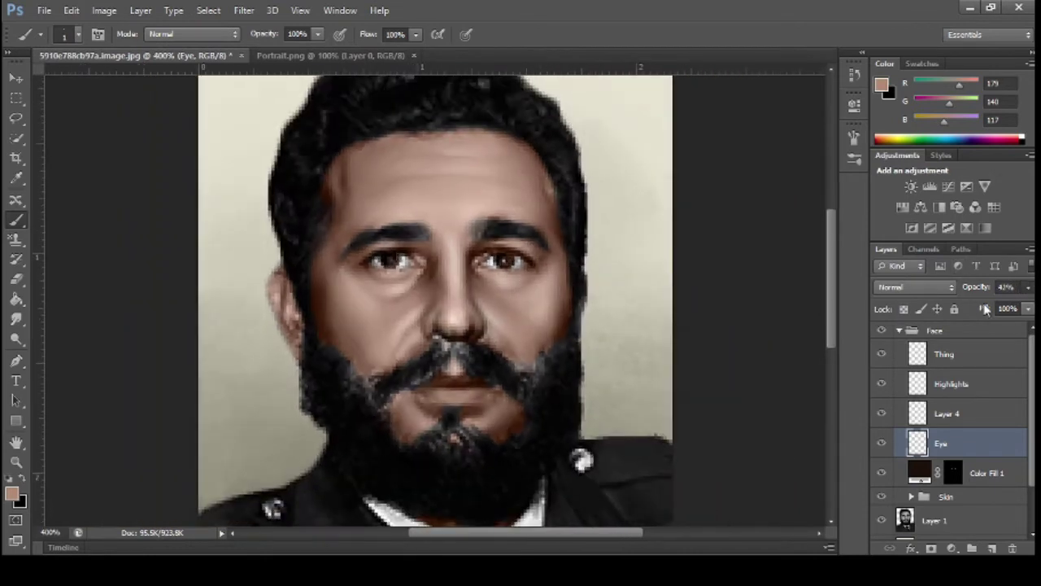
- Set the Eye layer's opacity to 66%, judging the irises at several zoom levels
left_click_drag(986, 309, 989, 309)
key("ctrl+minus")
key("ctrl+minus")
key("ctrl+minus")
key("ctrl+plus")
key("ctrl+plus")
key("ctrl+plus")
key("ctrl+minus")
key("ctrl+minus")
key("ctrl+minus")
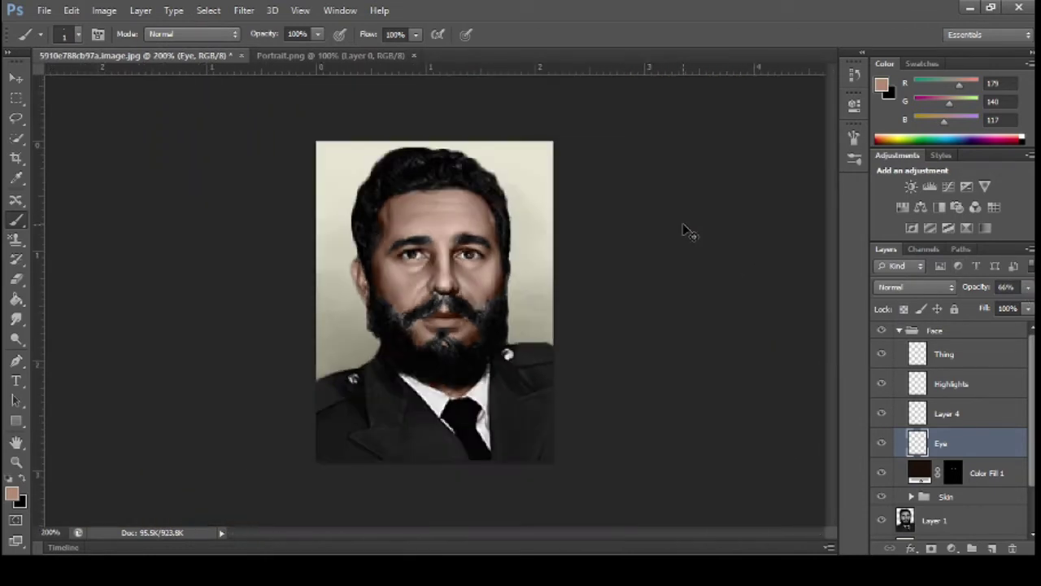
key("ctrl+plus")
key("ctrl+plus")
key("ctrl+plus")
key("ctrl+plus")
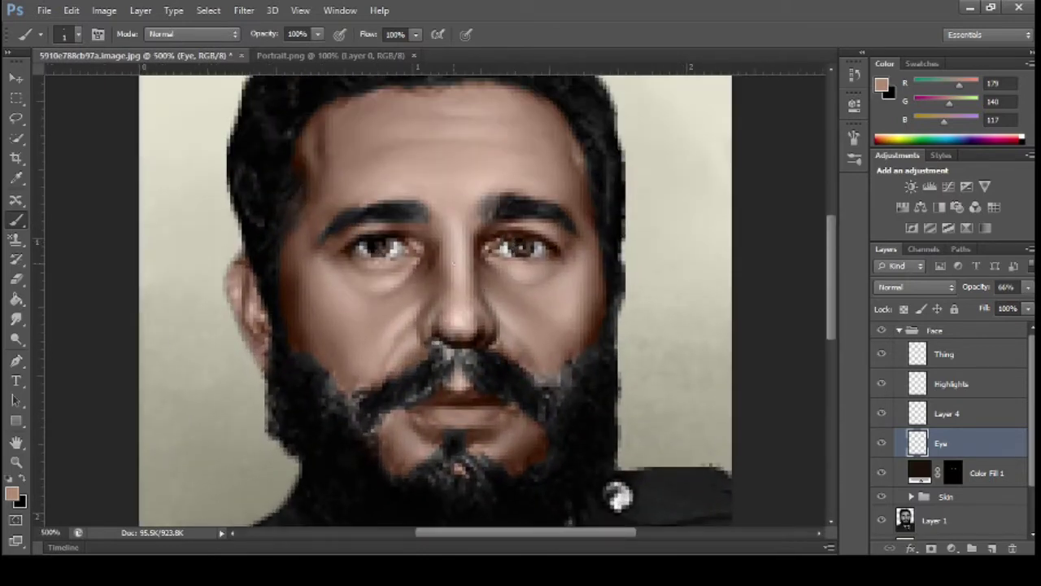
- Rename Layer 4 as Pupils and paint the pupils black on it with the size 1 Brush
scroll(367, 266, "up", 1)
left_click(946, 414)
type("Pup")
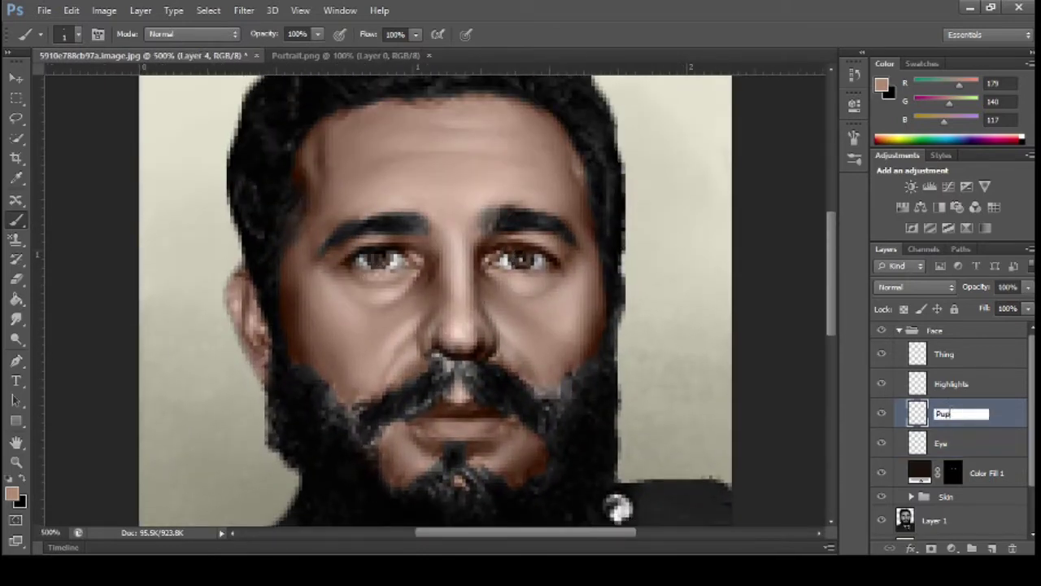
type("ils")
key("Return")
key("x")
scroll(379, 257, "up", 1)
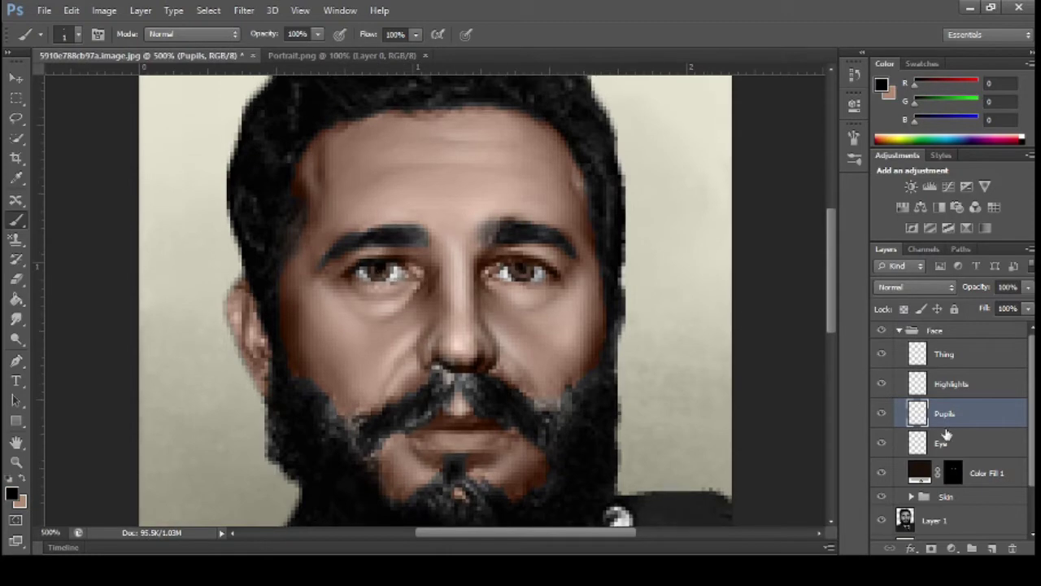
- Add a new layer named Glare above Pupils and set the foreground colour to white
left_click(992, 548)
double_click(943, 413)
type("Glare")
key("Return")
key("i")
key("Return")
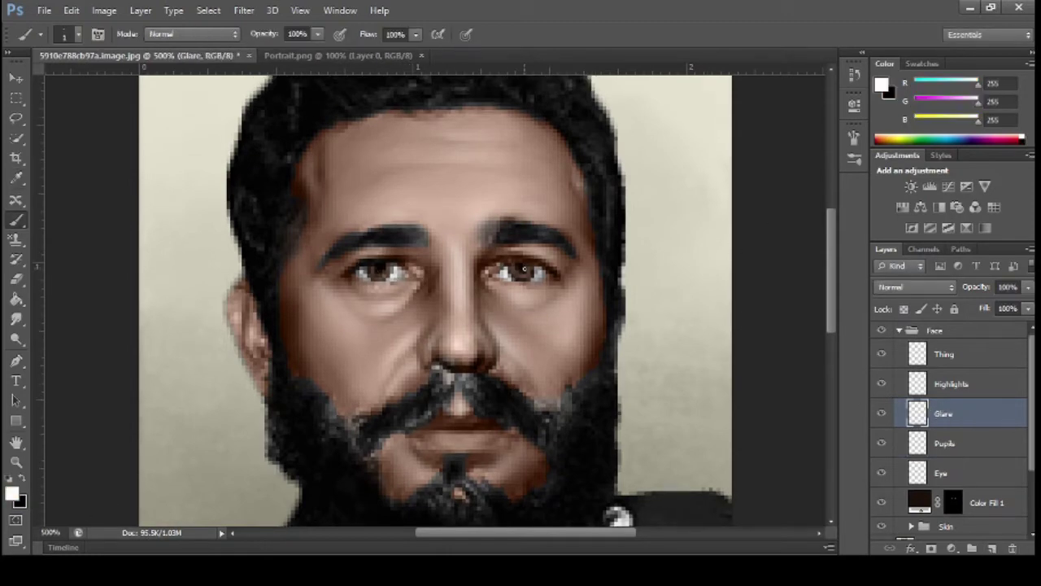
- Paint white reflections in both eyes on the Glare layer and reduce its opacity to 25%
scroll(379, 249, "down", 3)
left_click(383, 230)
key("ctrl+minus")
key("ctrl+minus")
key("ctrl+minus")
key("ctrl+minus")
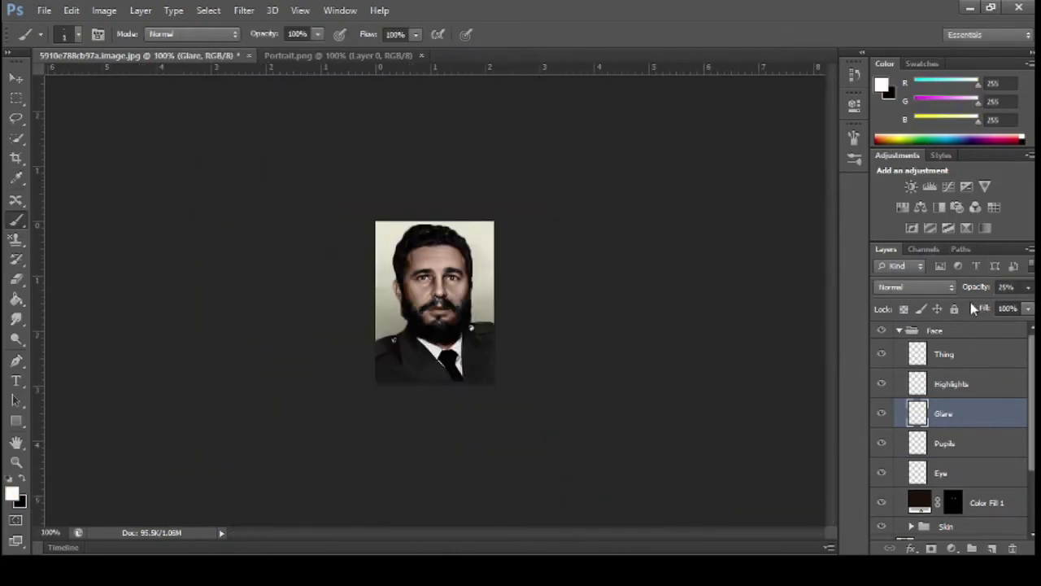
- Erase excess paint around the irises on the Eye layer with the Eraser at size 4
key("ctrl+plus")
key("ctrl+plus")
key("ctrl+plus")
key("ctrl+plus")
key("e")
key("alt+bracketleft")
key("alt+bracketleft")
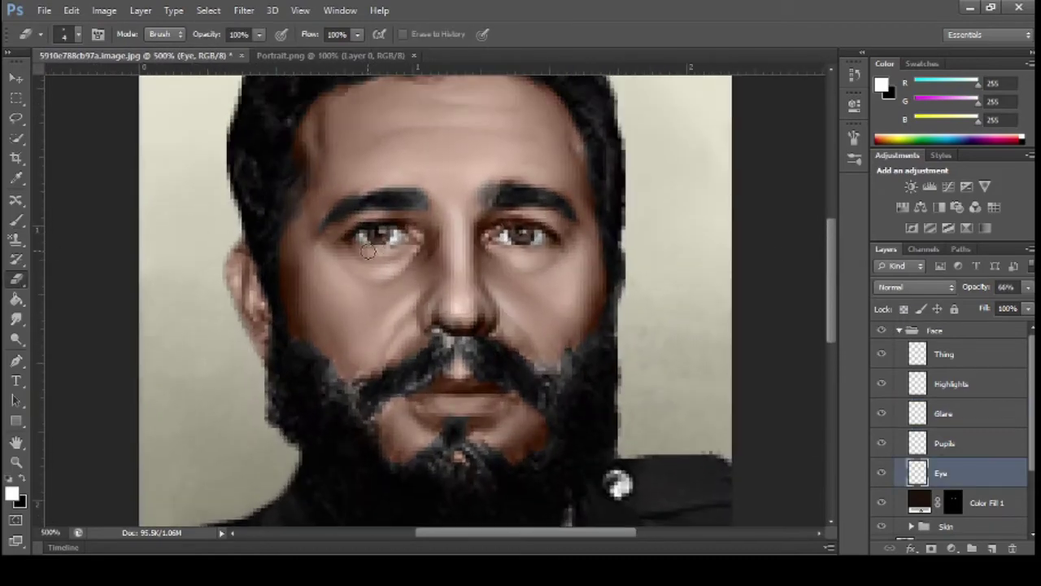
scroll(430, 280, "up", 1)
key("ctrl+minus")
key("ctrl+minus")
key("ctrl+minus")
key("ctrl+minus")
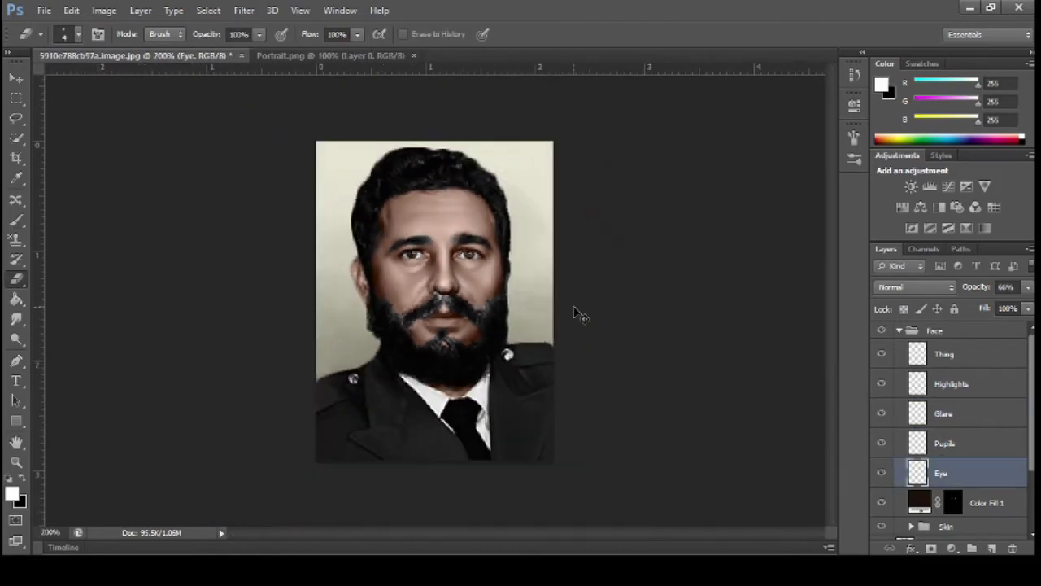
- Set the Glare layer's opacity to 57%
key("ctrl+plus")
key("ctrl+plus")
key("ctrl+plus")
key("ctrl+plus")
scroll(399, 260, "up", 1)
key("alt+bracketright")
key("alt+bracketright")
key("ctrl+minus")
key("ctrl+minus")
key("ctrl+minus")
key("ctrl+minus")
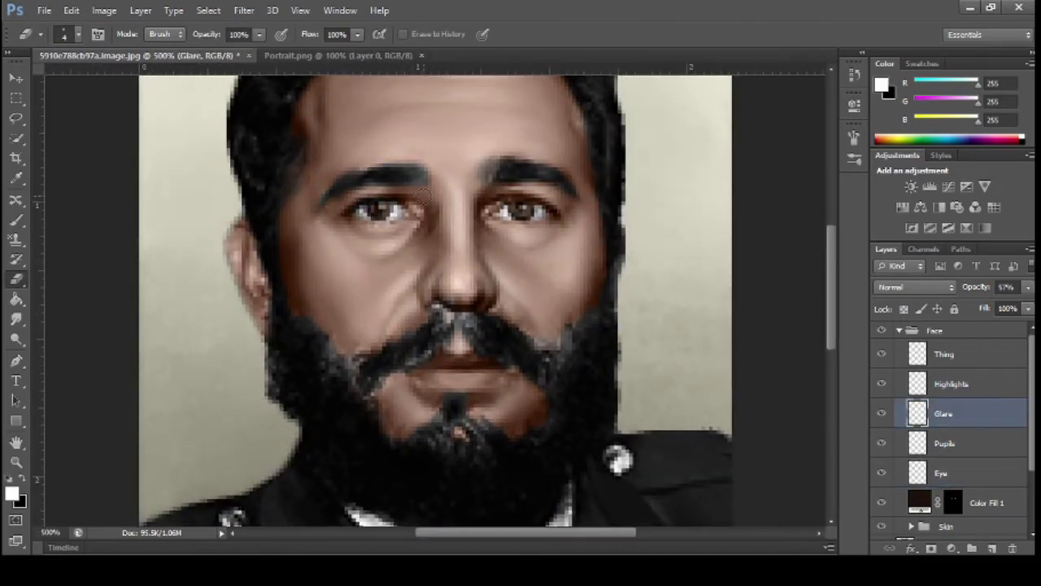
- Touch up the white reflections in the eyes on the Glare layer with the size 1 Brush
key("ctrl+plus")
key("ctrl+plus")
key("ctrl+plus")
key("ctrl+plus")
left_click(16, 220)
key("ctrl+minus")
key("ctrl+minus")
key("ctrl+minus")
key("ctrl+minus")
key("ctrl+minus")
key("ctrl+minus")
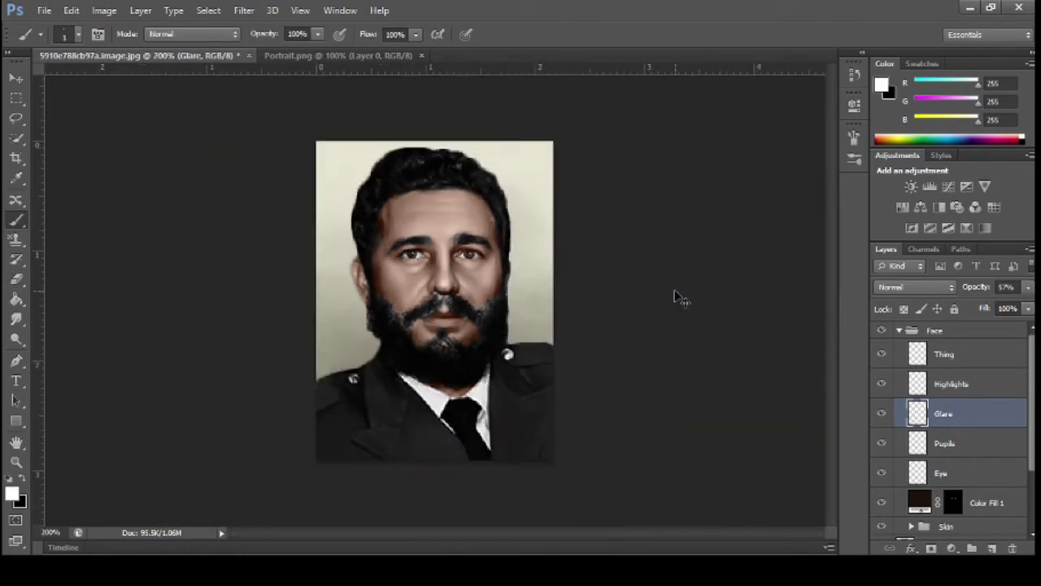
- Examine the eyes close up and the whole portrait at 100% to judge the reflections
key("ctrl+plus")
key("ctrl+plus")
key("ctrl+plus")
key("ctrl+plus")
key("ctrl+plus")
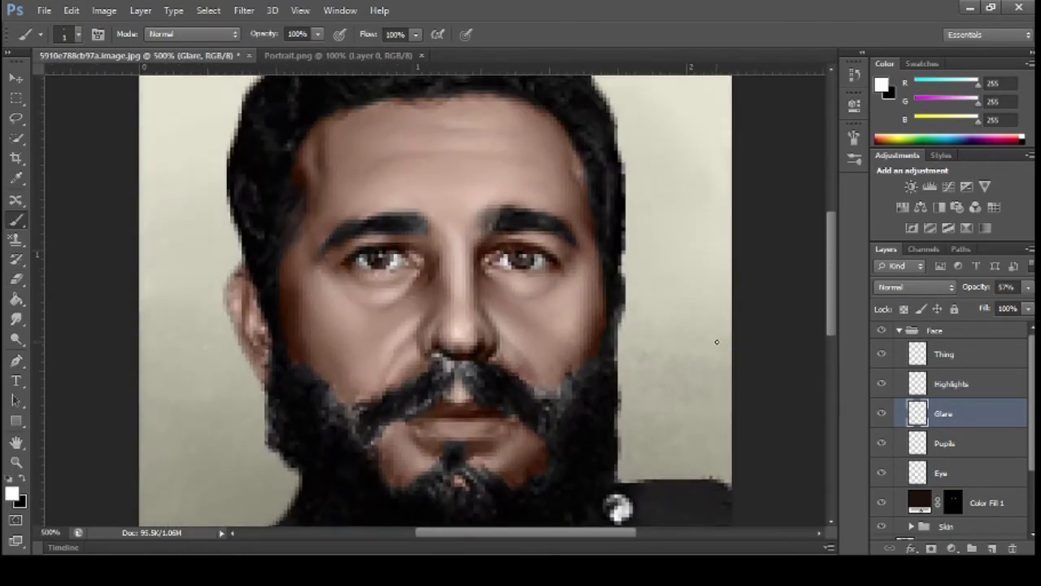
key("ctrl+minus")
key("ctrl+minus")
key("ctrl+minus")
key("ctrl+minus")
key("ctrl+minus")
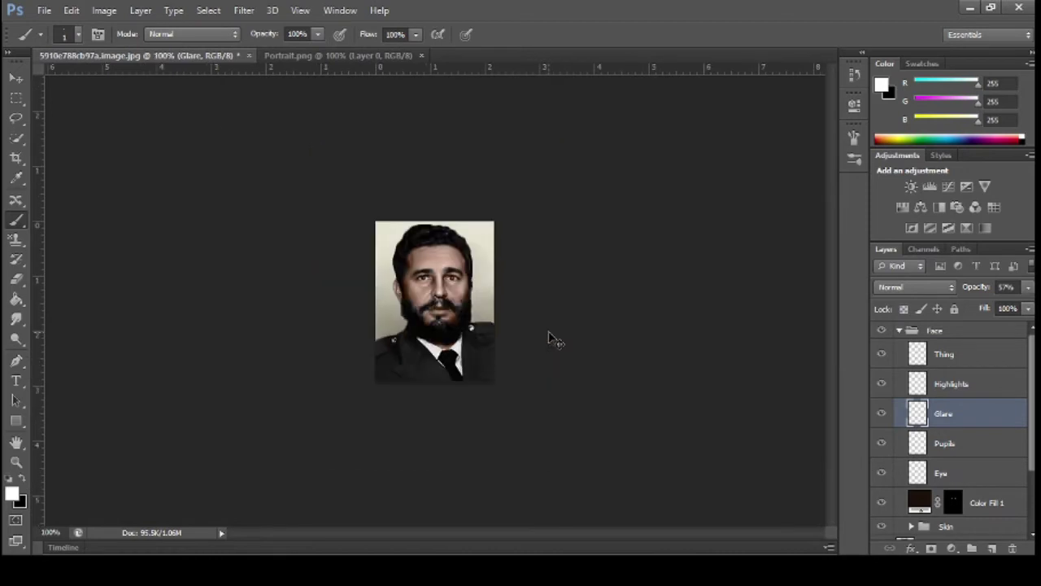
key("ctrl+plus")
key("ctrl+plus")
key("ctrl+plus")
key("ctrl+plus")
- Apply a Color Overlay effect to the Eye layer
key("alt+bracketleft")
key("alt+bracketleft")
key("space")
key("i")
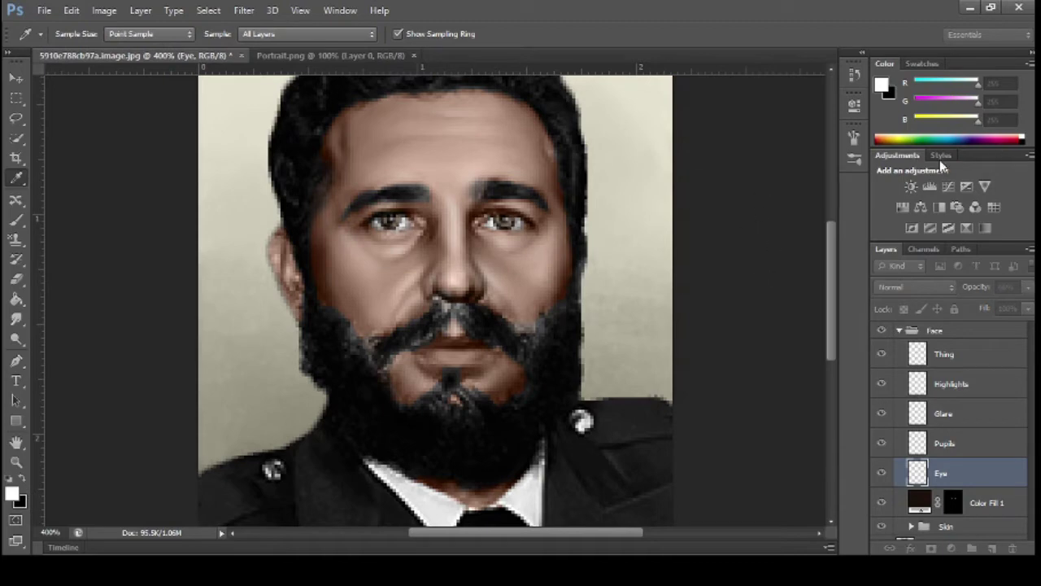
key("b")
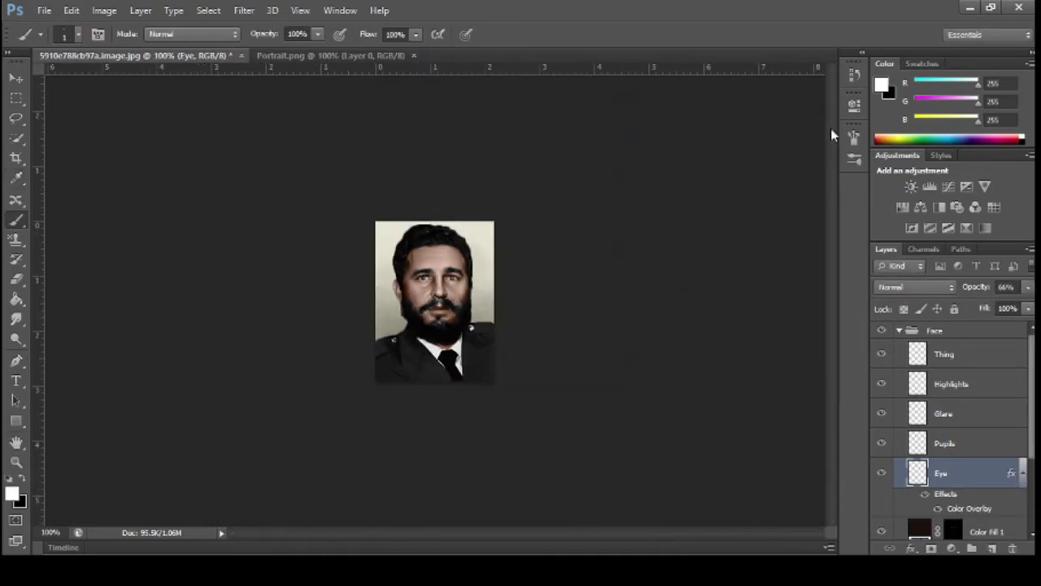
key("ctrl+plus")
key("ctrl+plus")
key("ctrl+plus")
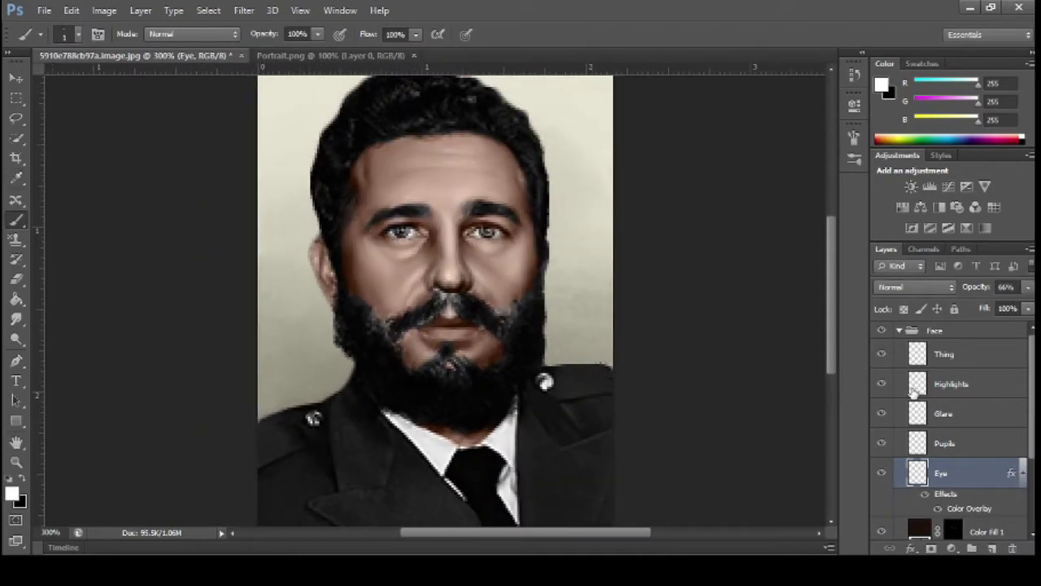
- Change the Eye layer's Color Overlay to a brown tone and collapse the Face group
key("i")
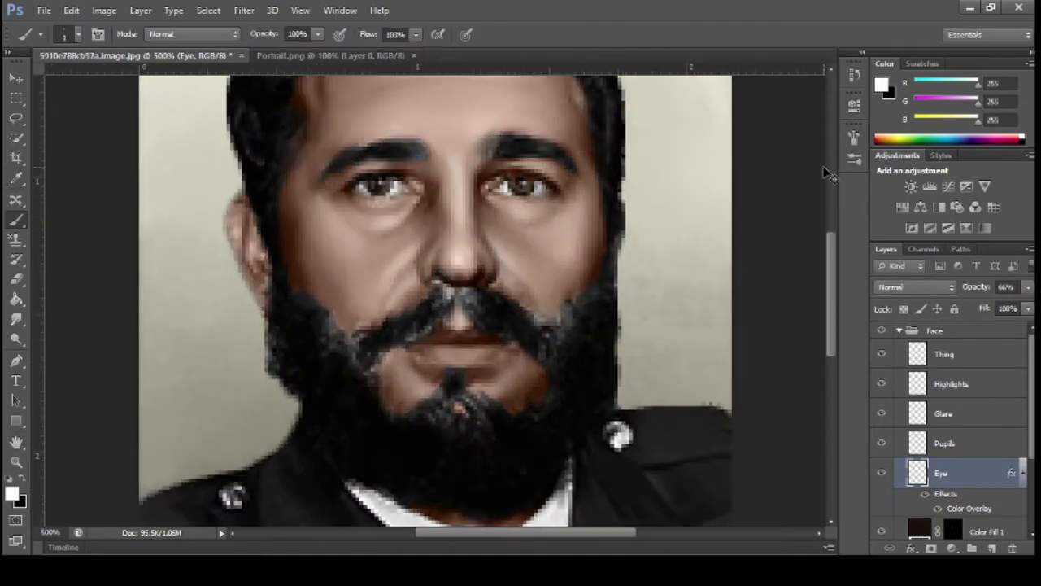
key("ctrl+plus")
key("ctrl+plus")
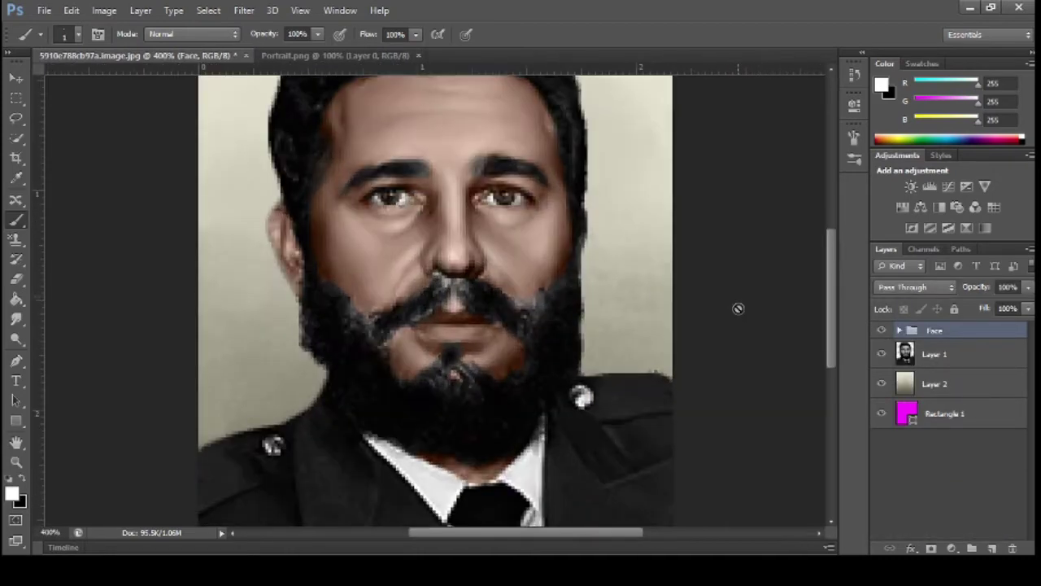
- Create a Hair group above Layer 1 and name its two empty layers Black and White
left_click(974, 548)
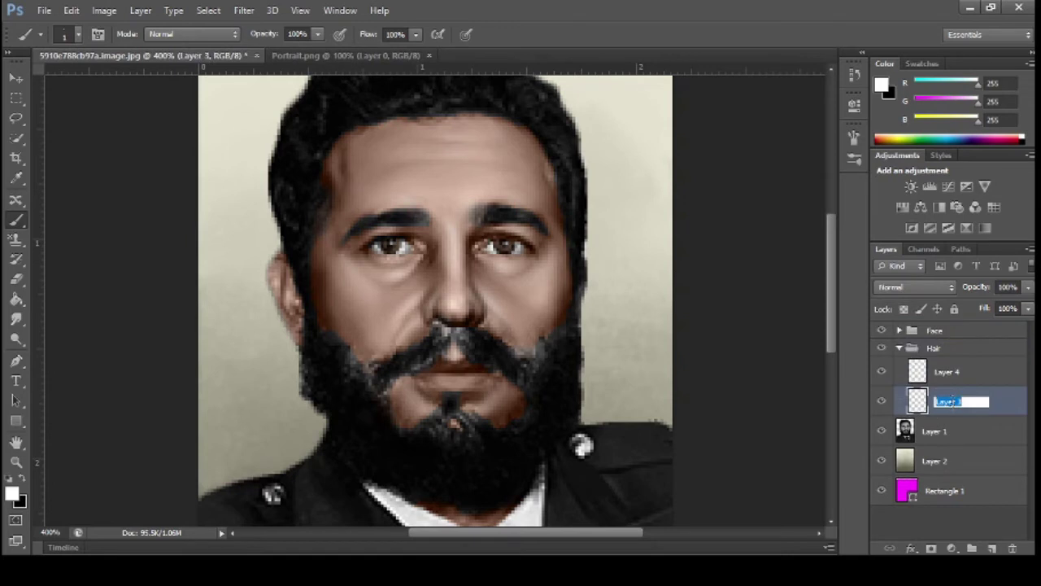
type("Black")
key("Return")
double_click(943, 372)
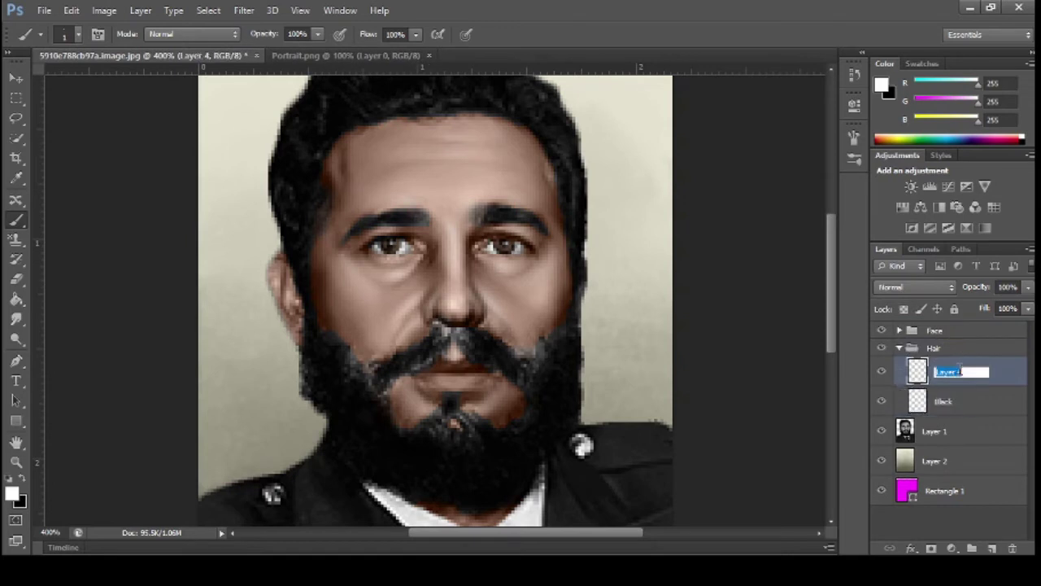
type("White")
scroll(41, 196, "down", 1)
key("Return")
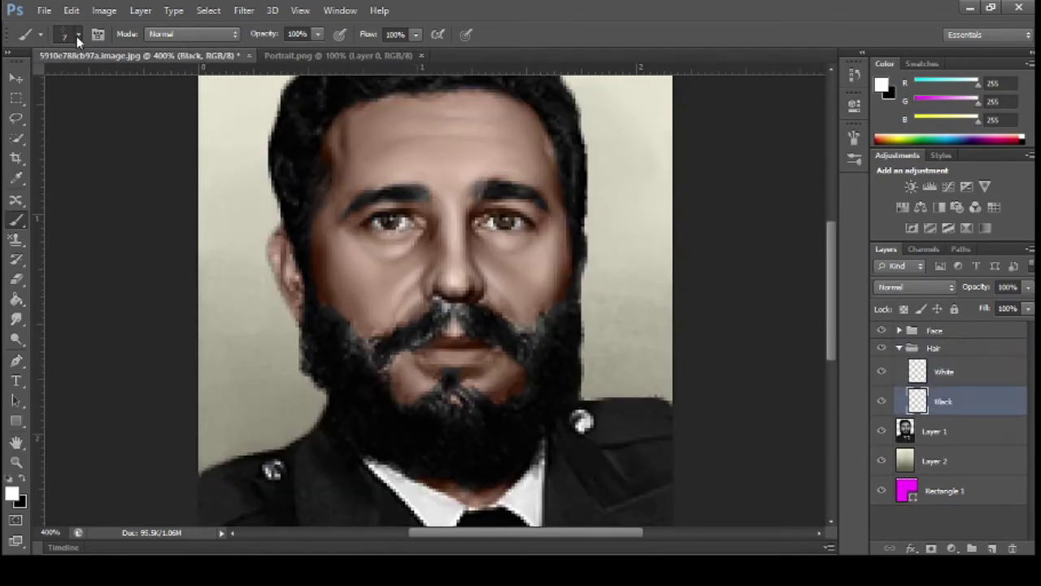
- Paint white hair strands across the moustache and beard on the White layer with the size 7 brush
scroll(622, 437, "down", 2)
left_click(1007, 387)
mouse_move(472, 257)
left_mouse_down()
mouse_move(493, 288)
mouse_move(527, 304)
left_mouse_up()
left_click_drag(446, 257, 425, 282)
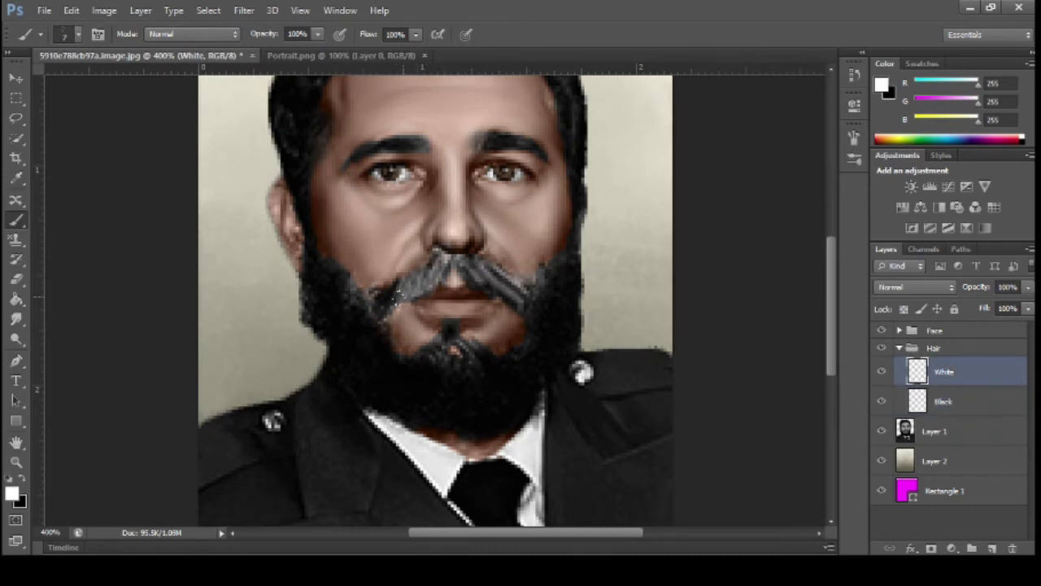
scroll(423, 309, "up", 2)
scroll(423, 309, "down", 1)
left_click_drag(454, 354, 484, 443)
mouse_move(468, 370)
left_mouse_down()
mouse_move(456, 410)
mouse_move(437, 360)
mouse_move(414, 417)
left_mouse_up()
mouse_move(523, 372)
left_mouse_down()
mouse_move(523, 390)
mouse_move(539, 358)
mouse_move(573, 363)
mouse_move(554, 324)
mouse_move(569, 321)
mouse_move(576, 277)
mouse_move(579, 292)
left_mouse_up()
mouse_move(407, 425)
left_mouse_down()
mouse_move(386, 372)
mouse_move(359, 387)
mouse_move(362, 360)
mouse_move(375, 356)
mouse_move(338, 379)
mouse_move(360, 324)
mouse_move(327, 348)
mouse_move(336, 275)
mouse_move(309, 275)
left_mouse_up()
scroll(586, 321, "up", 2)
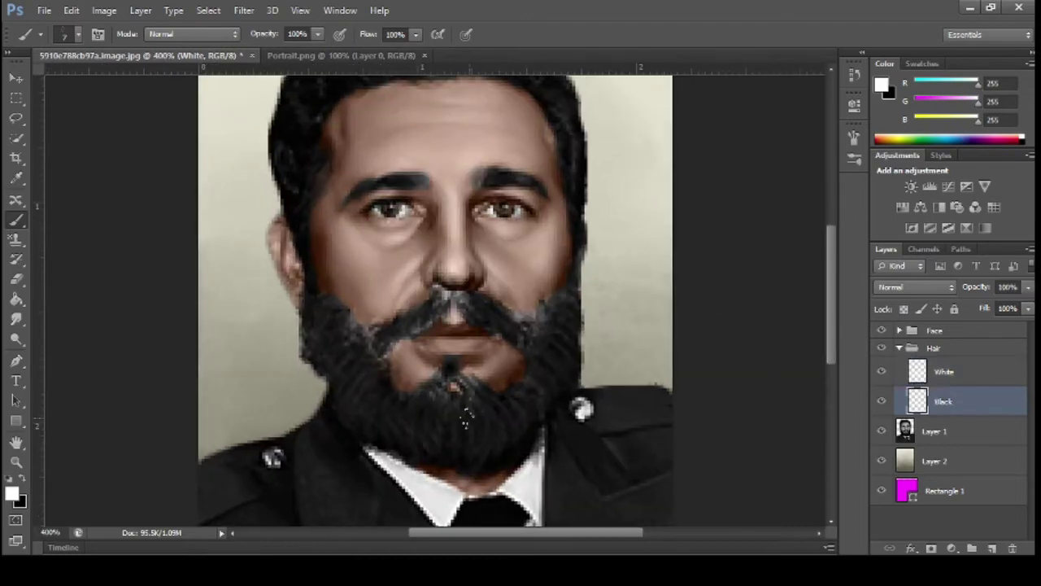
- Paint strands through the beard on the Black layer with the size 7 brush, switching the paint colour from white to black
mouse_move(468, 389)
left_mouse_down()
mouse_move(505, 399)
mouse_move(486, 447)
left_mouse_up()
key("x")
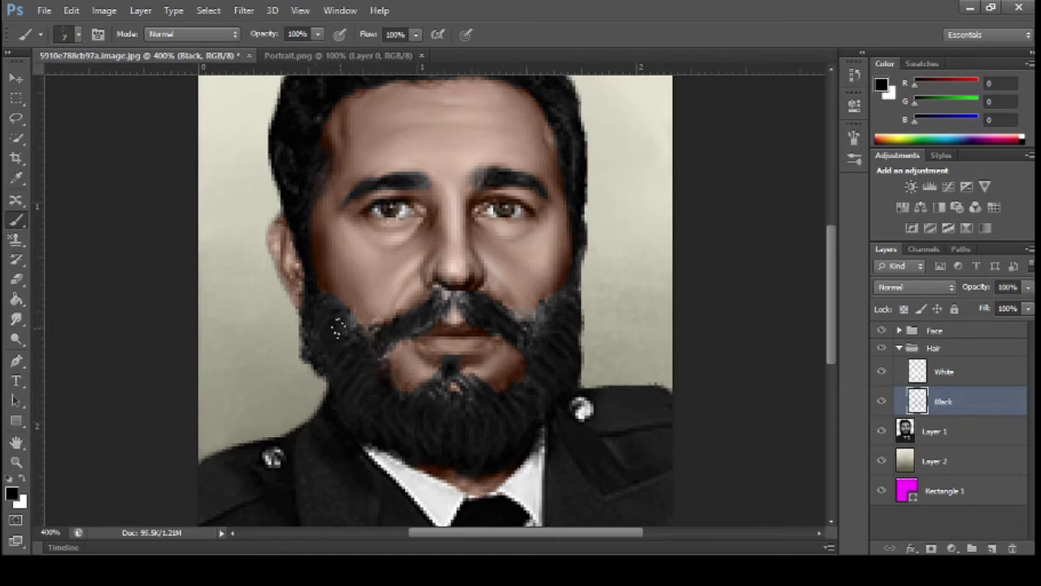
key("ctrl+minus")
key("ctrl+minus")
key("ctrl+minus")
key("ctrl+minus")
key("ctrl+plus")
key("ctrl+plus")
key("ctrl+plus")
key("ctrl+plus")
- Burn the lower beard on Layer 1 with a size 11 brush, range Shadows and 42% exposure
left_click(935, 431)
left_click(16, 339)
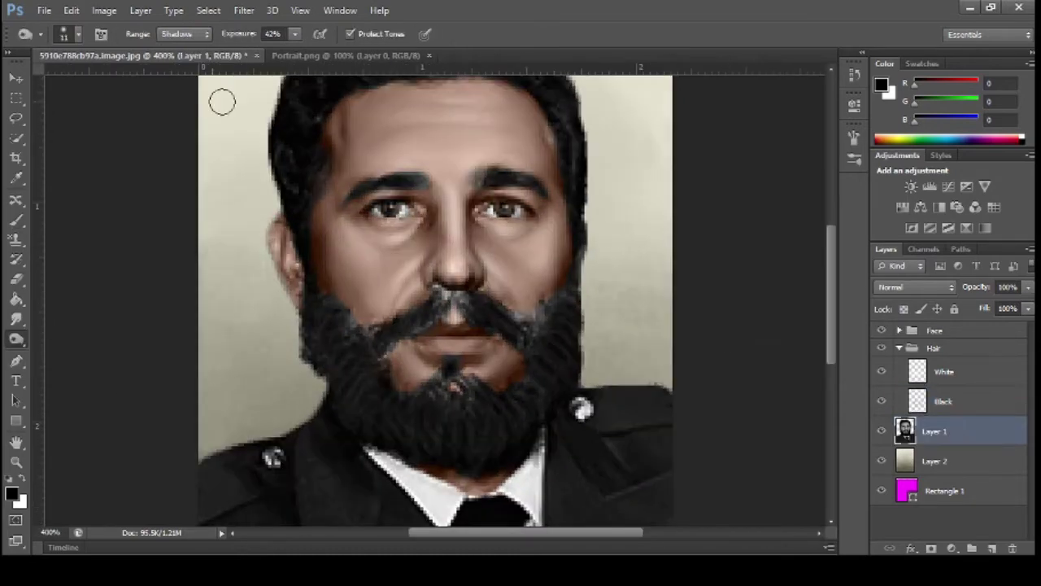
scroll(451, 432, "down", 2)
left_click_drag(499, 382, 421, 377)
scroll(532, 408, "up", 3)
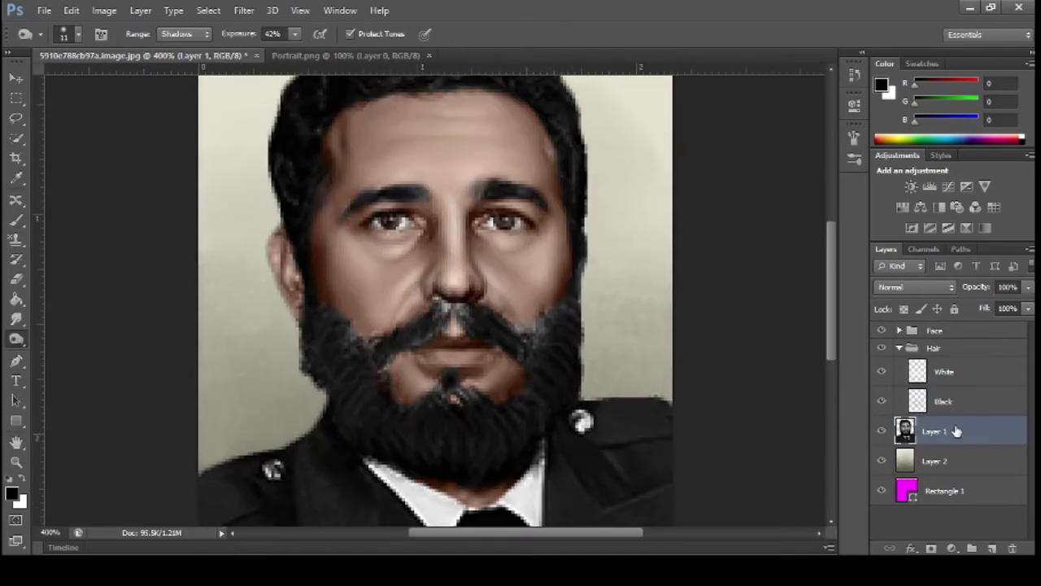
- Try moving Layer 1 into the Hair group and take it back out
left_click_drag(956, 431, 929, 341)
key("ctrl+z")
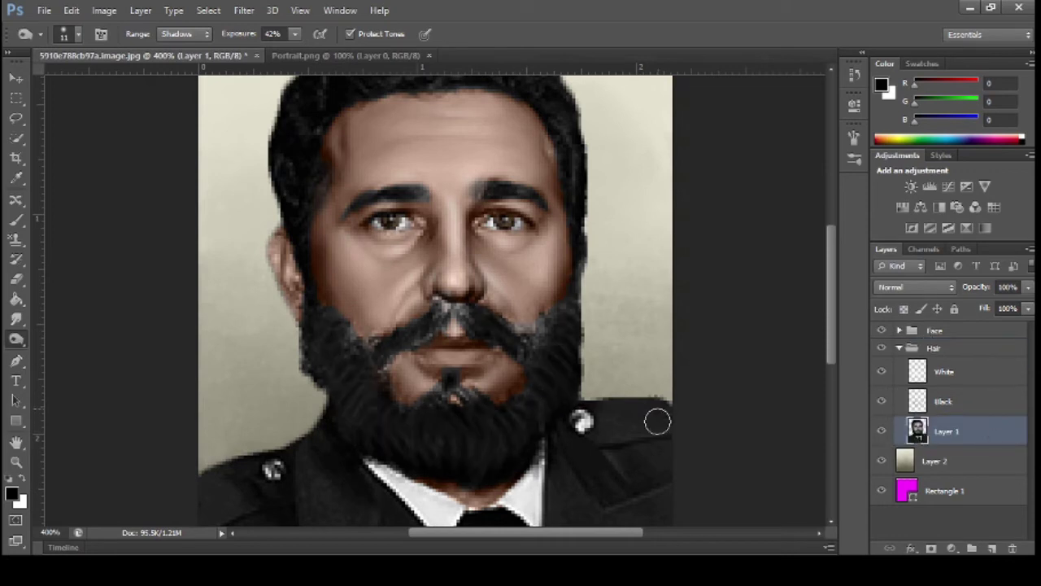
scroll(658, 422, "up", 1)
left_click(957, 401)
left_click(955, 375)
left_click(987, 429)
left_click_drag(970, 437, 943, 446)
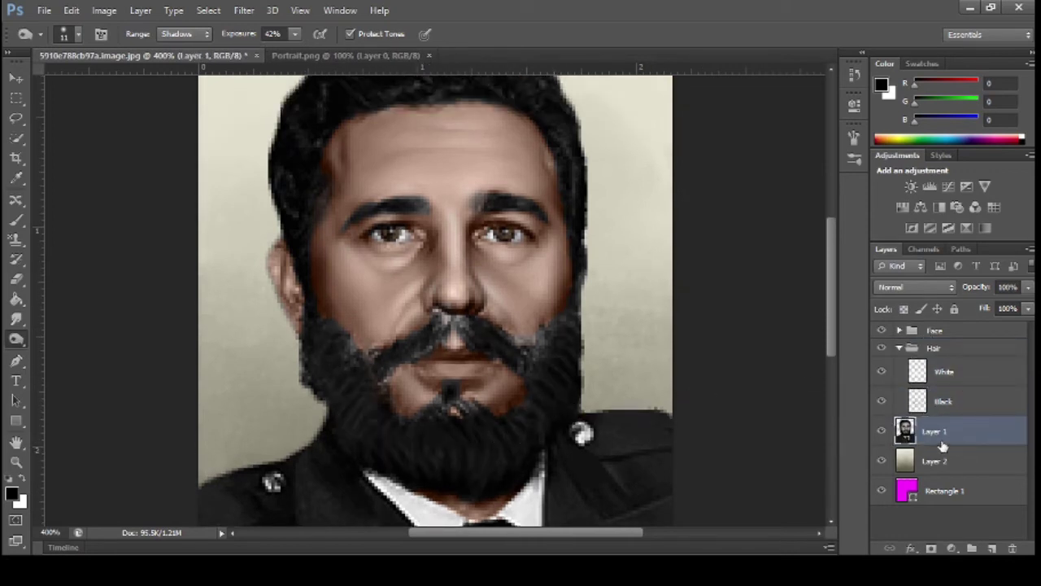
- Darken the moustache and beard on Layer 1 further with the Burn tool in the Shadows range
left_click(948, 371)
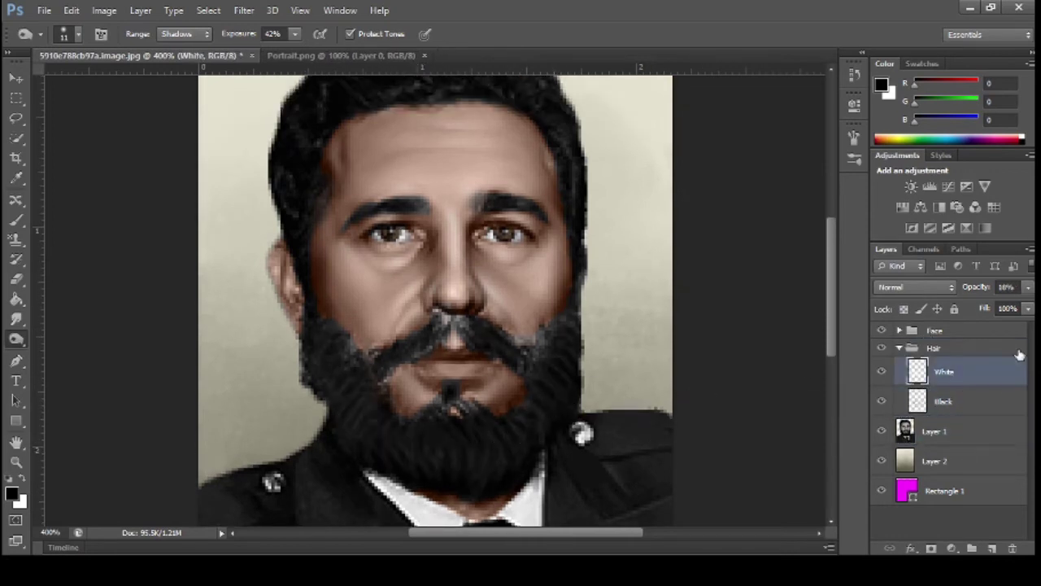
left_click(981, 436)
scroll(440, 325, "down", 3)
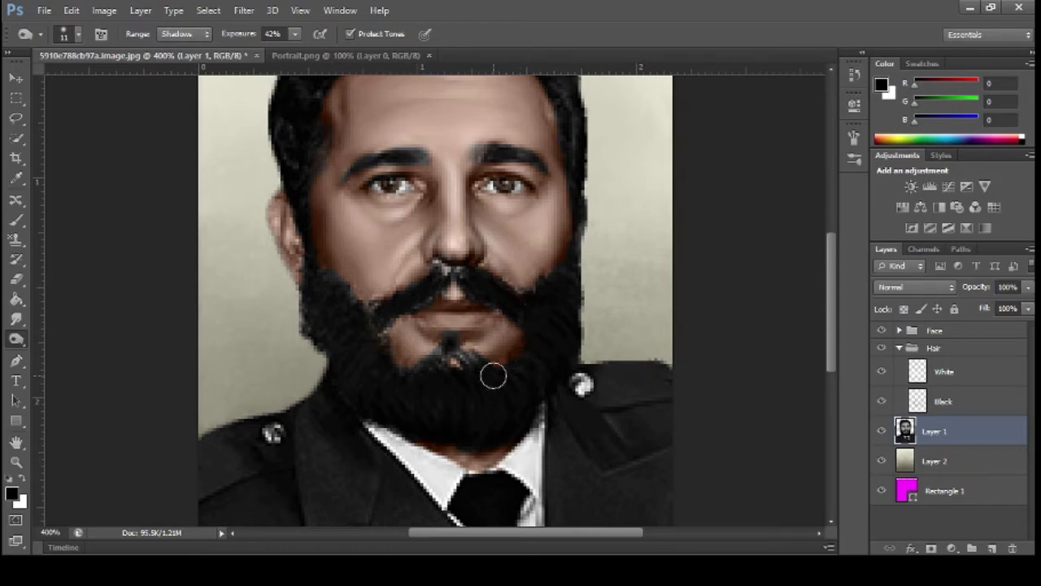
scroll(440, 309, "up", 1)
key("ctrl+minus")
key("ctrl+minus")
key("ctrl+minus")
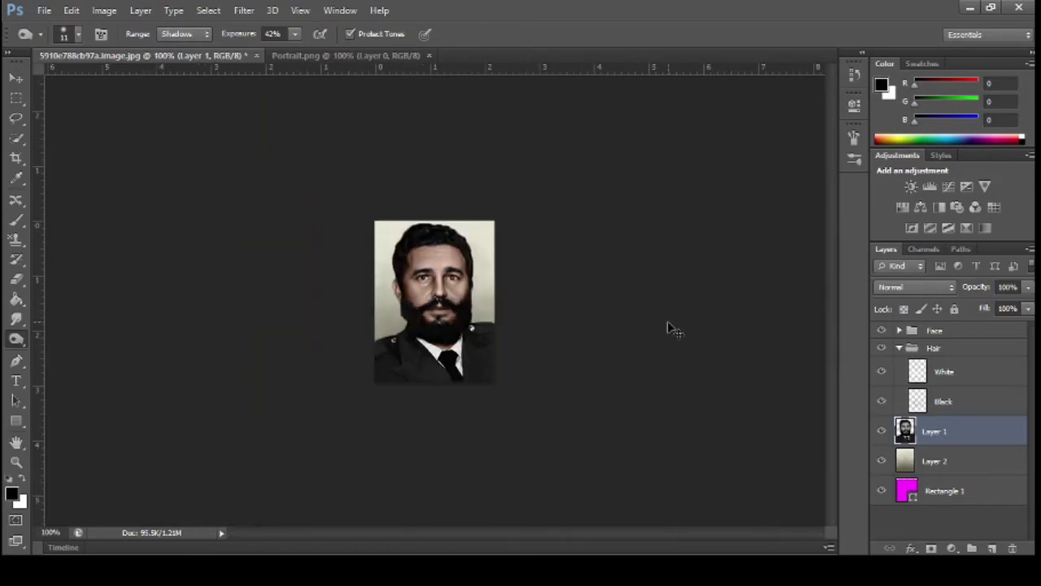
- Burn the moustache below the nose with a size 4 brush, using the Highlights and Midtones ranges
key("ctrl+plus")
key("ctrl+plus")
key("ctrl+plus")
key("ctrl+plus")
scroll(551, 301, "up", 2)
left_click(184, 34)
left_click(184, 34)
left_click(180, 63)
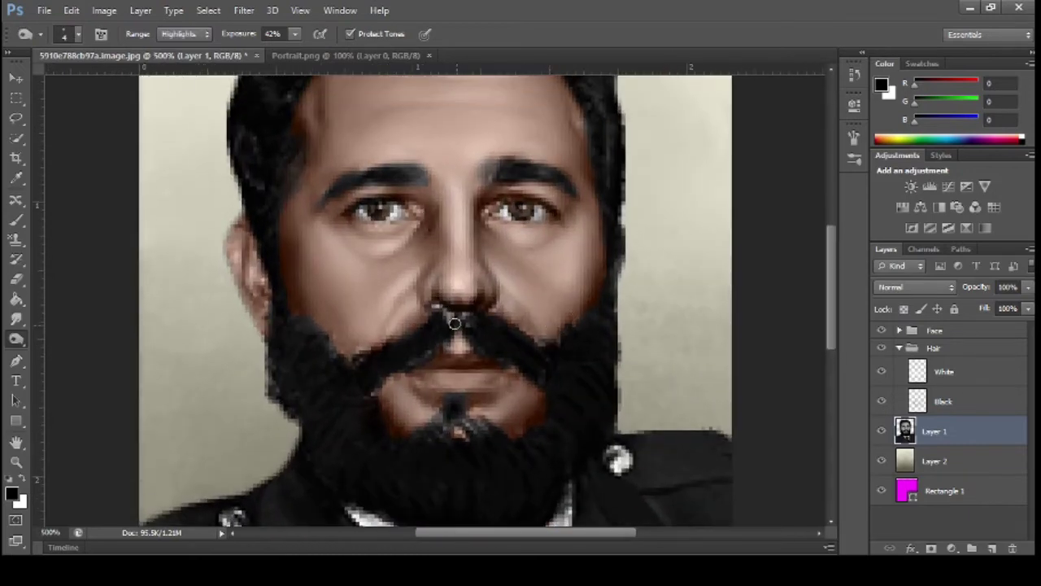
key("Up")
scroll(628, 349, "down", 5)
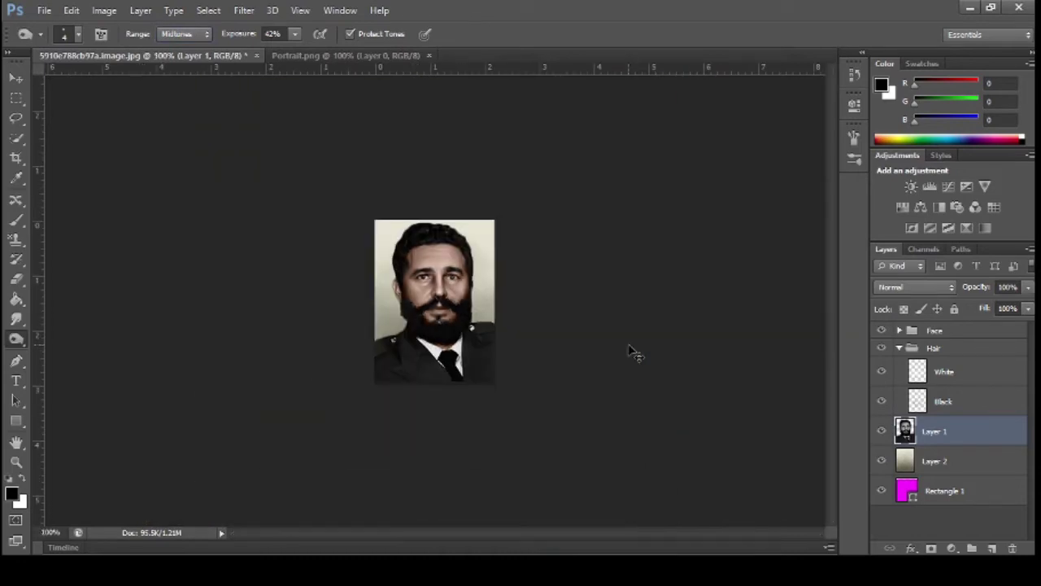
- Try dodging the beard on Layer 1 with range Shadows and 10% exposure, and undo the stroke
scroll(627, 349, "up", 4)
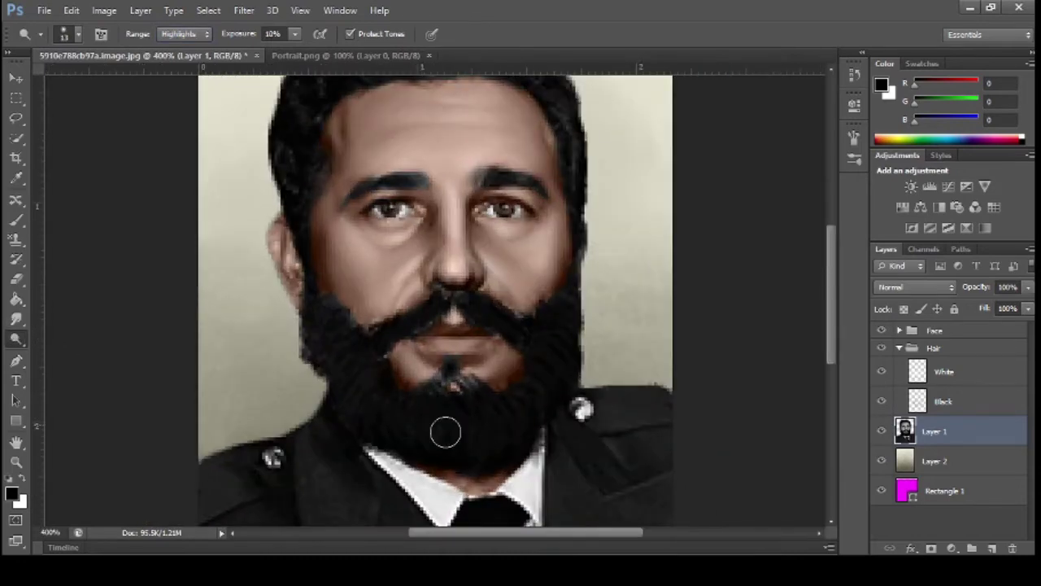
scroll(445, 432, "down", 1)
left_click(186, 35)
left_click(185, 44)
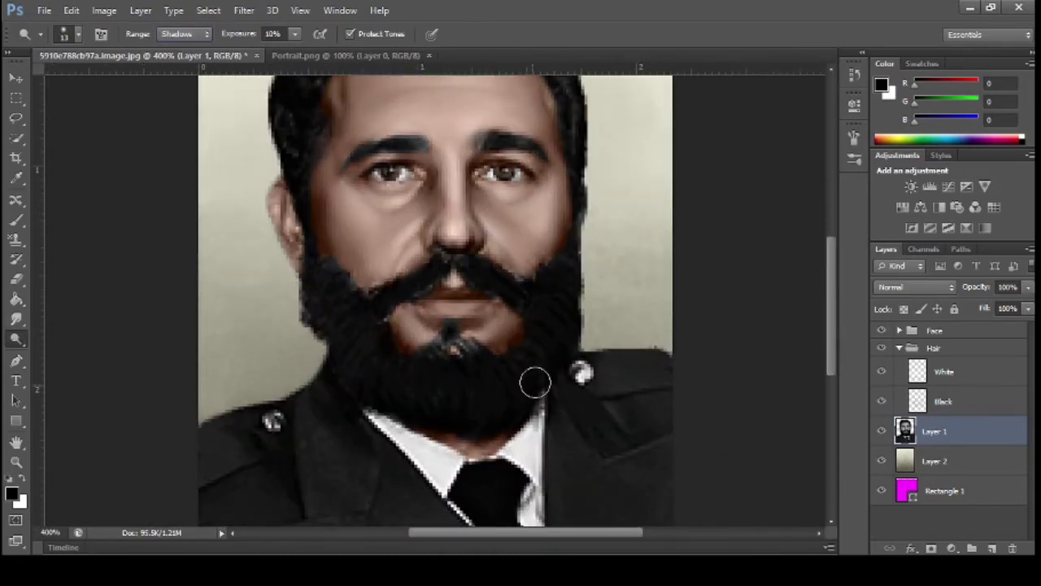
scroll(541, 352, "up", 2)
scroll(516, 444, "down", 2)
key("ctrl+z")
- Dodge the lower beard on Layer 1 with range Shadows and 21% exposure
key("0")
key("1")
left_click(185, 35)
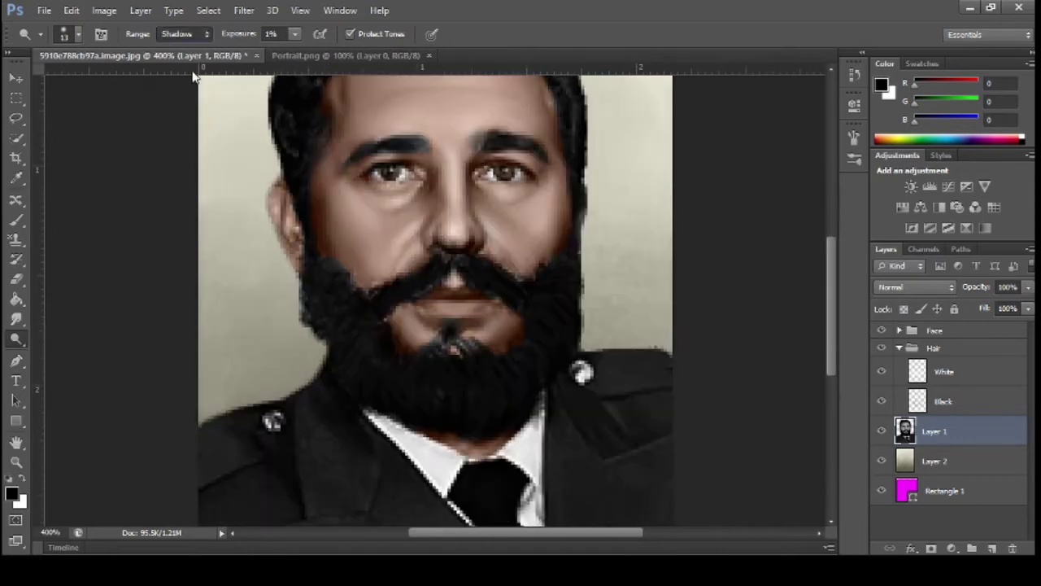
left_click(193, 71)
left_click(187, 35)
left_click(188, 47)
left_click(294, 34)
left_click(313, 57)
left_click_drag(530, 399, 483, 383)
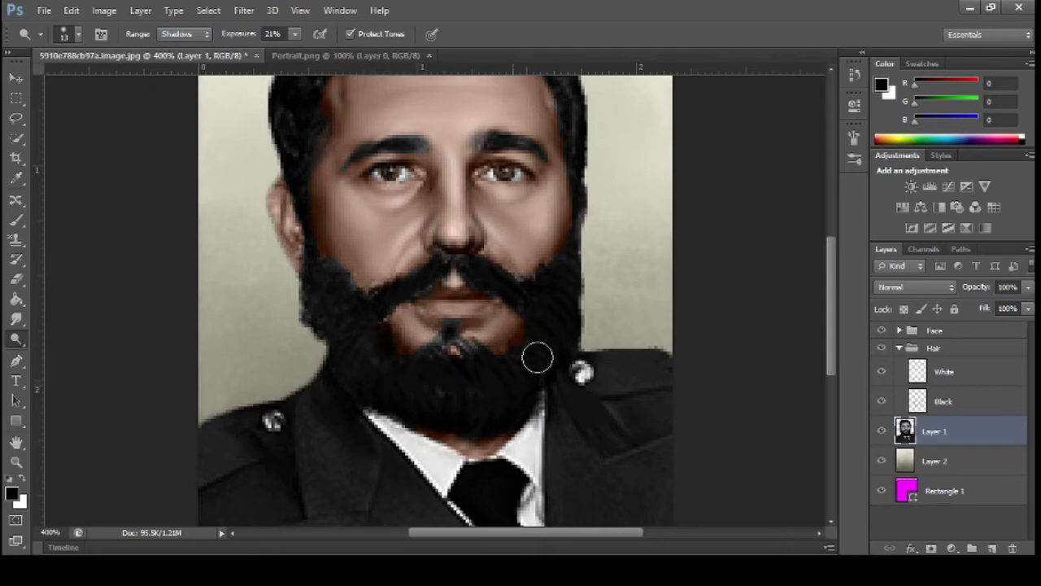
- Hide the beige Layer 2 behind the portrait and maximise the program window
key("ctrl+minus")
key("ctrl+minus")
key("ctrl+minus")
key("ctrl+plus")
key("ctrl+plus")
key("ctrl+plus")
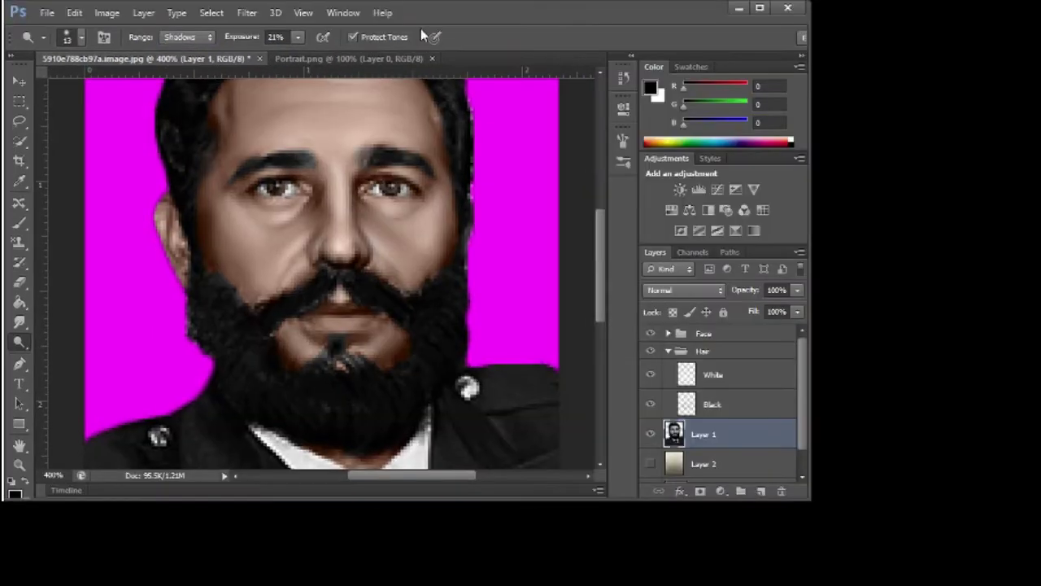
double_click(421, 29)
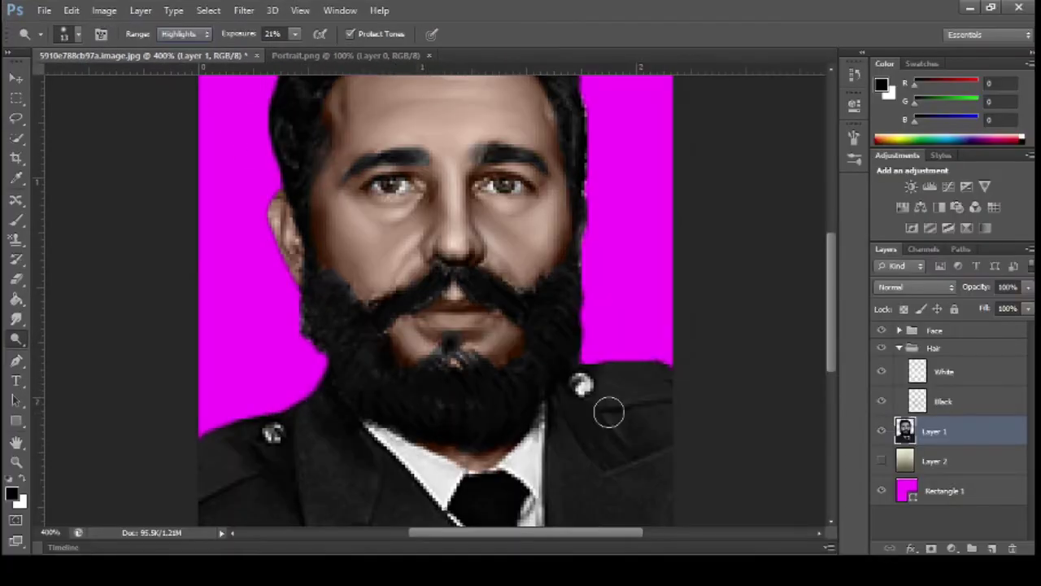
scroll(586, 350, "up", 3)
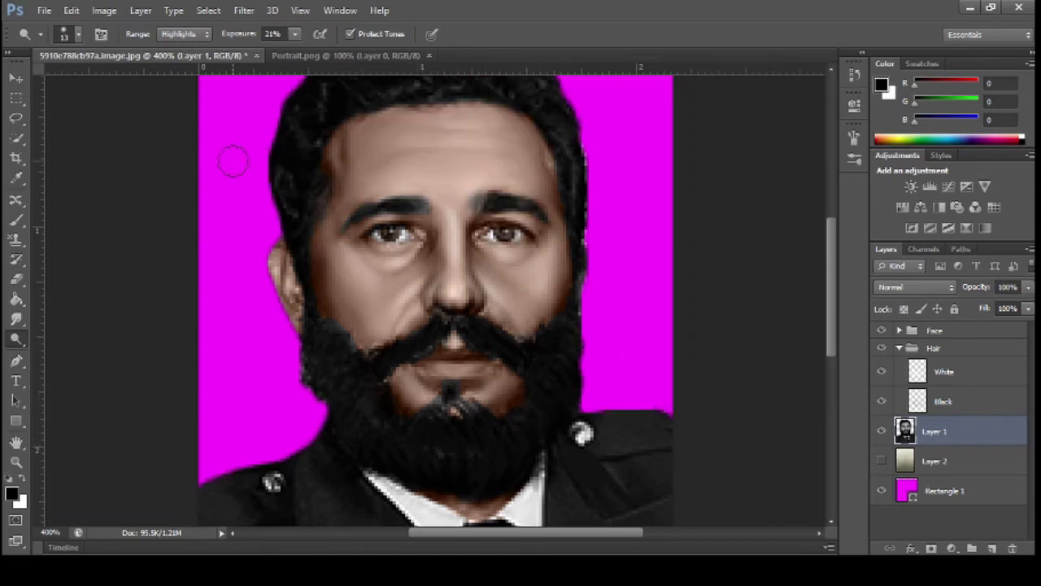
- Dodge the beard below the chin with range Shadows and 77% exposure
key("alt+shift+s")
key("7")
key("7")
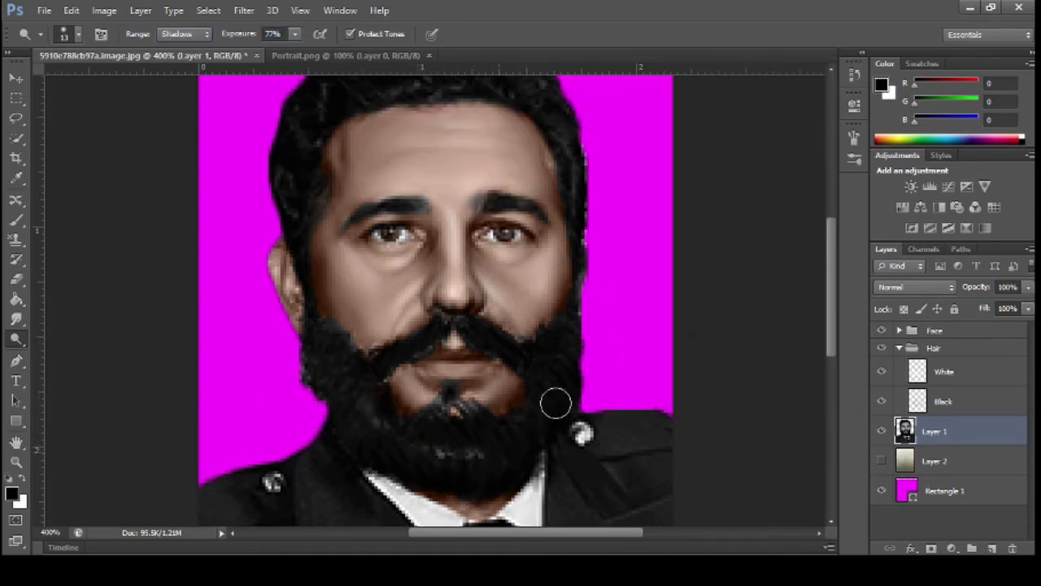
key("ctrl+1")
key("ctrl+plus")
- Smudge the dodged beard hair into soft strands with a size 10 brush at 28% strength
key("r")
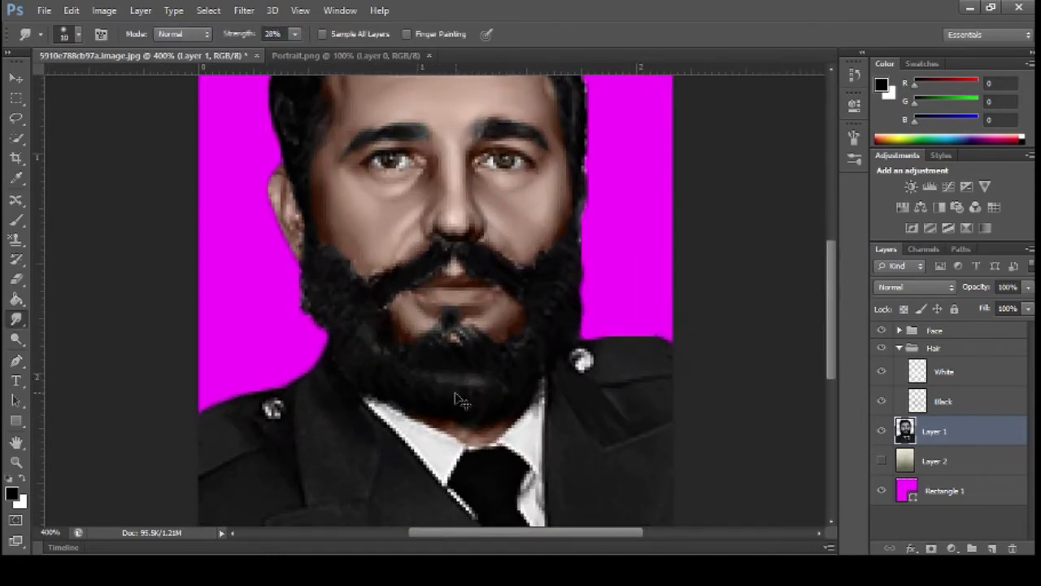
scroll(404, 378, "up", 2)
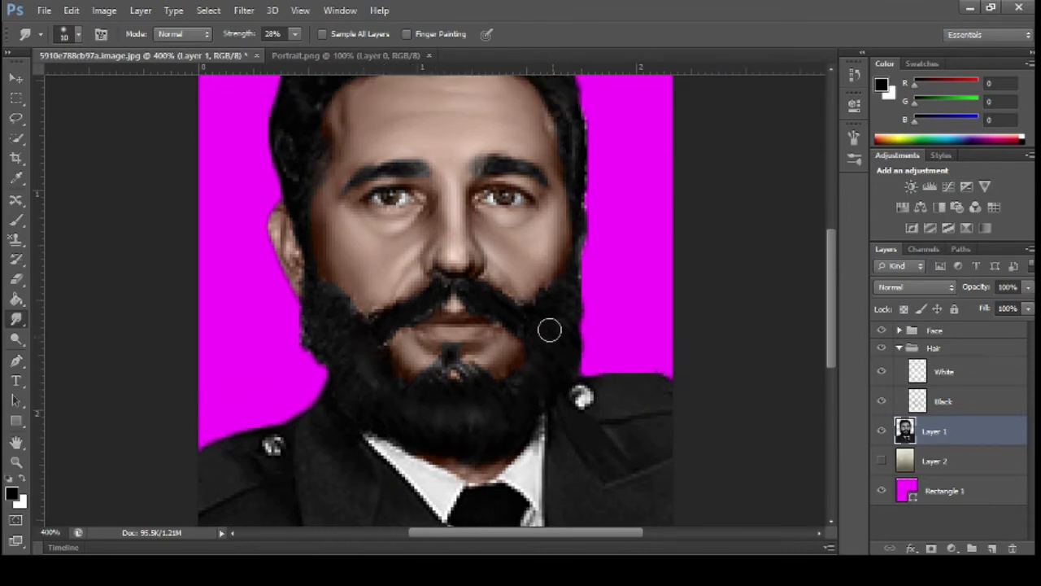
key("ctrl+minus")
key("ctrl+minus")
key("ctrl+minus")
key("ctrl+minus")
key("ctrl+plus")
key("ctrl+plus")
key("ctrl+plus")
key("ctrl+plus")
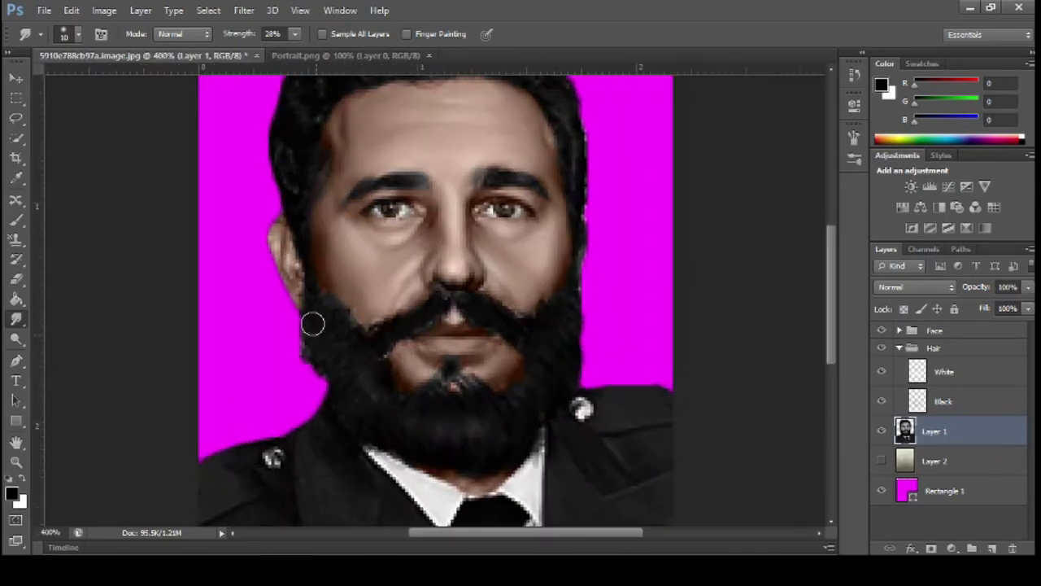
- Dodge the moustache and the sides of the beard with a size 13 brush in the Shadows range at 77% exposure
scroll(313, 324, "up", 2)
left_click(16, 339)
scroll(488, 309, "down", 2)
scroll(459, 341, "up", 2)
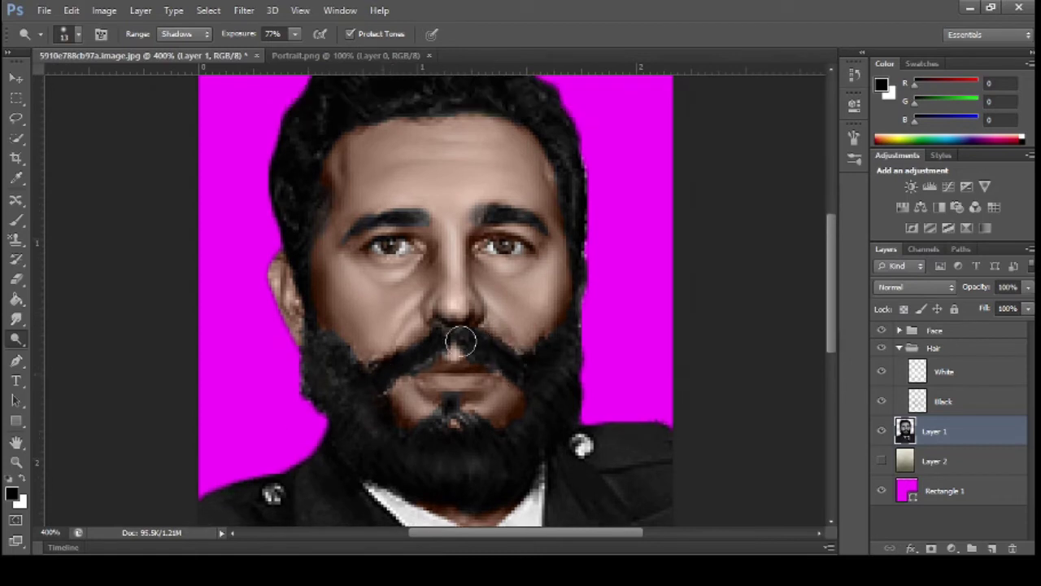
scroll(460, 341, "down", 2)
key("ctrl+minus")
key("ctrl+minus")
key("ctrl+minus")
key("ctrl+minus")
key("ctrl+plus")
key("ctrl+plus")
key("ctrl+plus")
key("ctrl+plus")
- Lighten the middle of the beard below the lower lip with the Dodge tool at 77% exposure
scroll(460, 396, "down", 2)
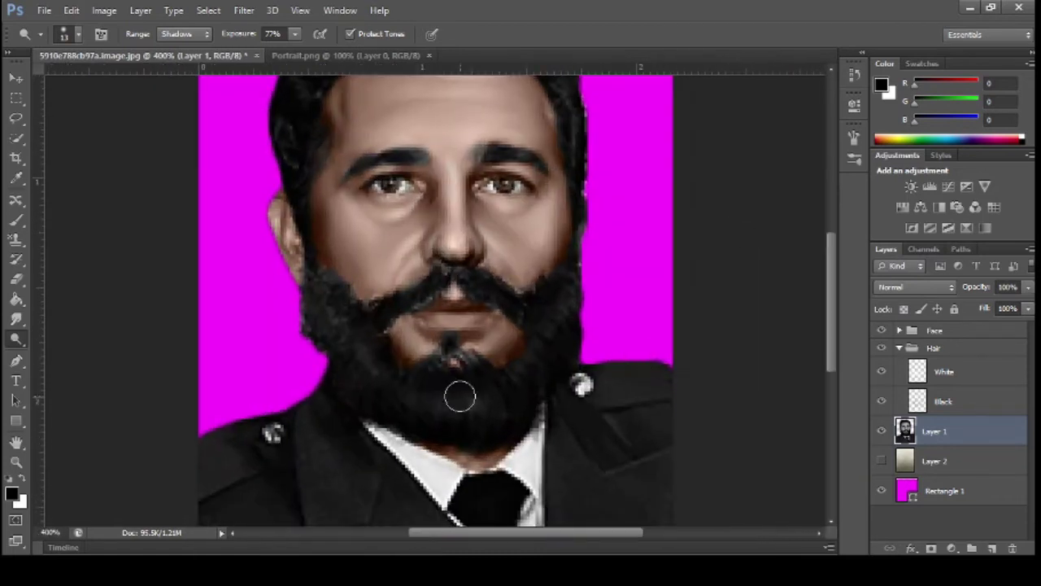
scroll(460, 396, "up", 1)
key("ctrl+minus")
key("ctrl+minus")
key("ctrl+minus")
key("ctrl+minus")
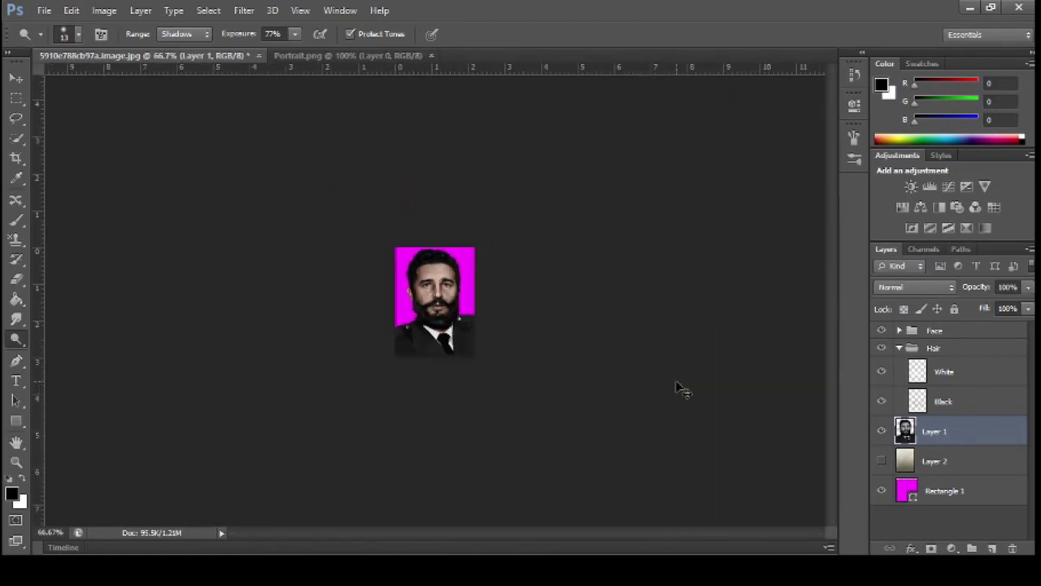
key("ctrl+plus")
key("ctrl+plus")
key("ctrl+plus")
key("ctrl+plus")
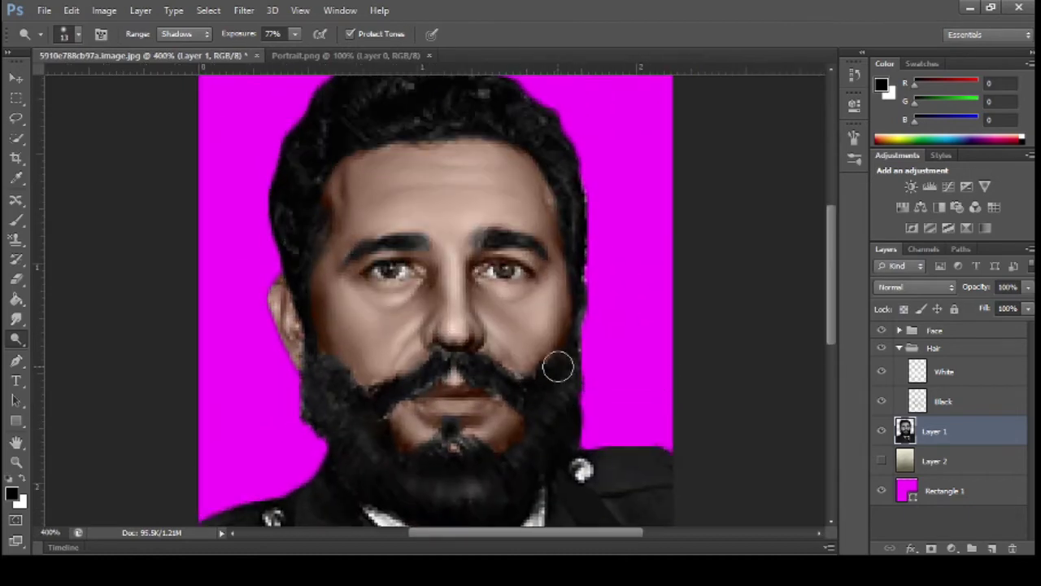
- Burn the moustache and beard on Layer 1 with a size 13 brush, range Shadows and 42% exposure
scroll(492, 464, "down", 1)
scroll(68, 360, "down", 1)
key("shift+o")
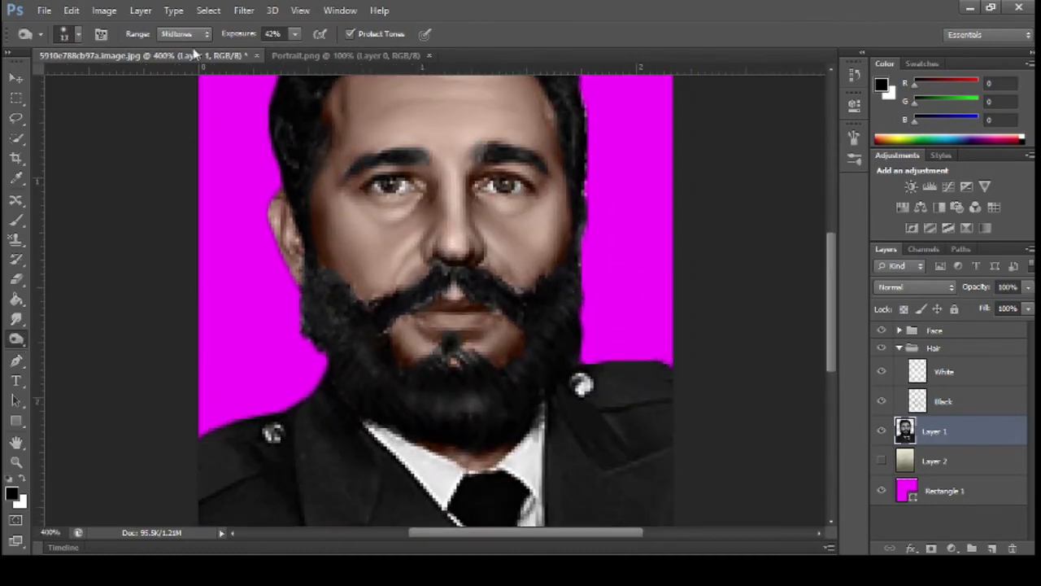
left_click(193, 50)
left_click_drag(444, 421, 474, 374)
scroll(473, 375, "up", 4)
left_click_drag(393, 369, 469, 334)
scroll(521, 342, "down", 5)
left_click_drag(561, 302, 482, 383)
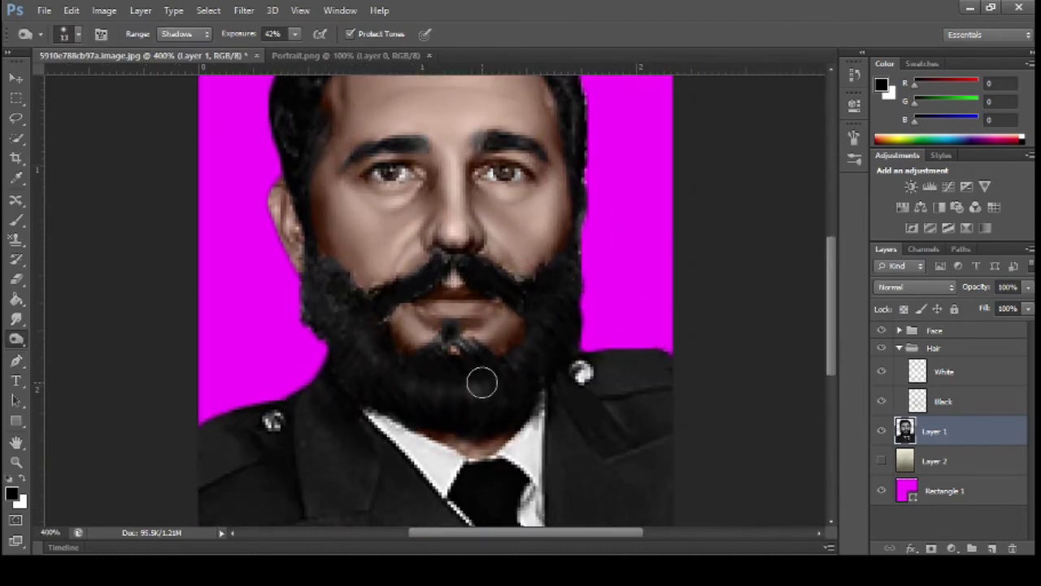
mouse_move(326, 329)
left_mouse_down()
mouse_move(331, 347)
mouse_move(344, 279)
left_mouse_up()
scroll(639, 344, "up", 1)
- Examine the portrait at several zoom levels to judge the shading of the beard and moustache
key("ctrl+minus")
key("ctrl+minus")
key("ctrl+minus")
key("ctrl+minus")
key("ctrl+plus")
key("ctrl+plus")
key("ctrl+plus")
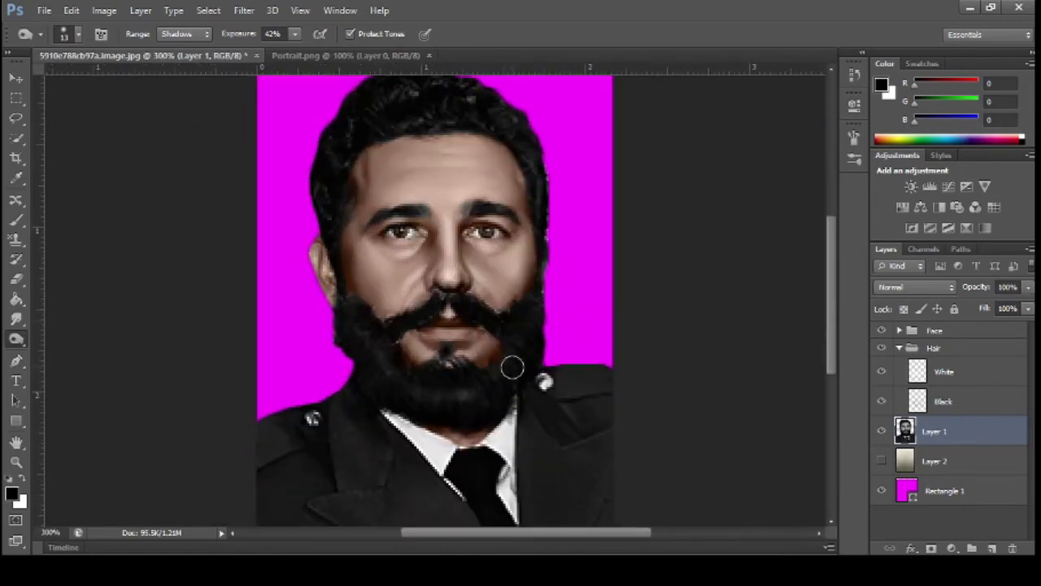
key("ctrl+minus")
key("ctrl+minus")
key("ctrl+plus")
key("ctrl+plus")
key("ctrl+plus")
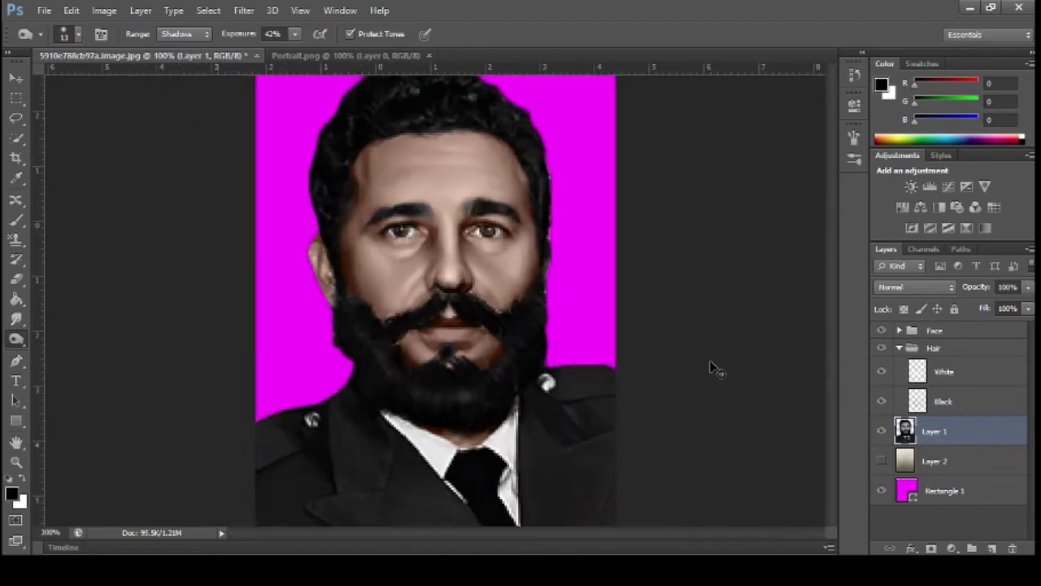
- Add two new layers above Layer 1 in the Hair group and name them Black and White
key("ctrl+shift+alt+n")
key("ctrl+shift+alt+n")
double_click(946, 460)
type("Black")
key("Return")
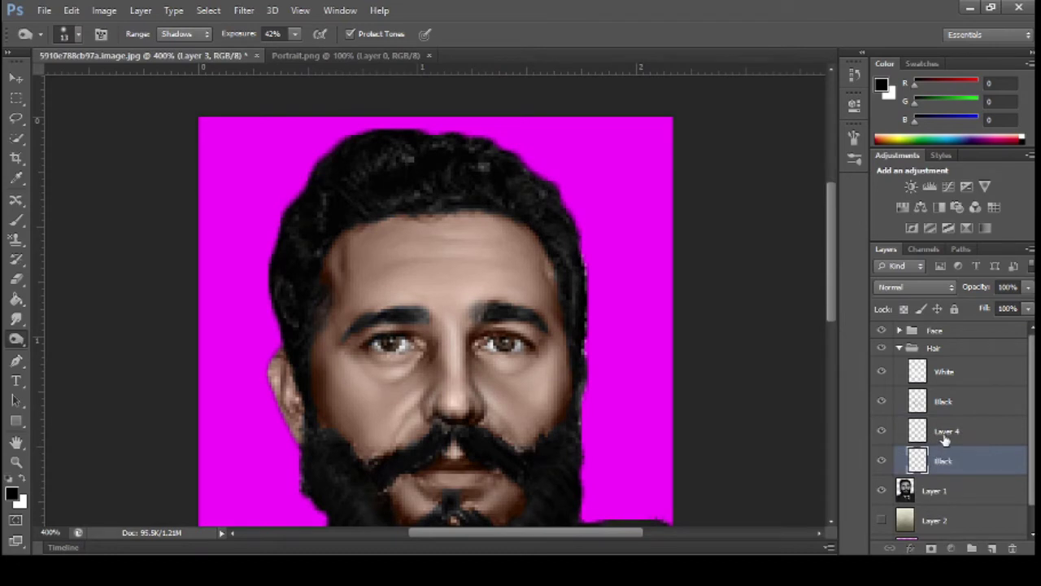
double_click(946, 431)
type("White")
key("Return")
- Paint white strands over the right side and top of the hair on the new White layer with a size 7 brush
left_click(16, 220)
scroll(313, 234, "down", 2)
left_click(987, 430)
key("x")
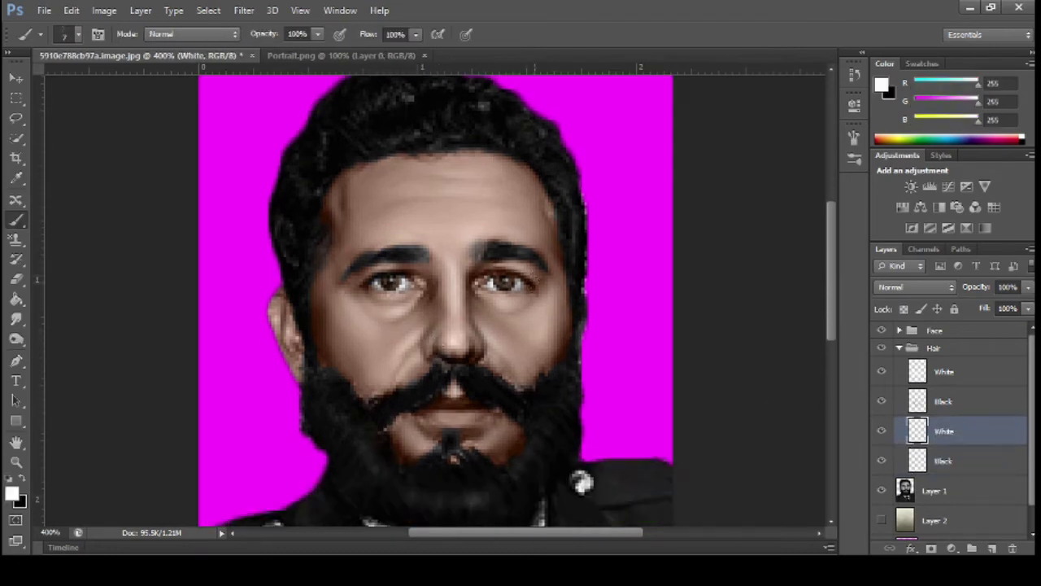
left_click_drag(581, 273, 563, 162)
scroll(563, 162, "up", 2)
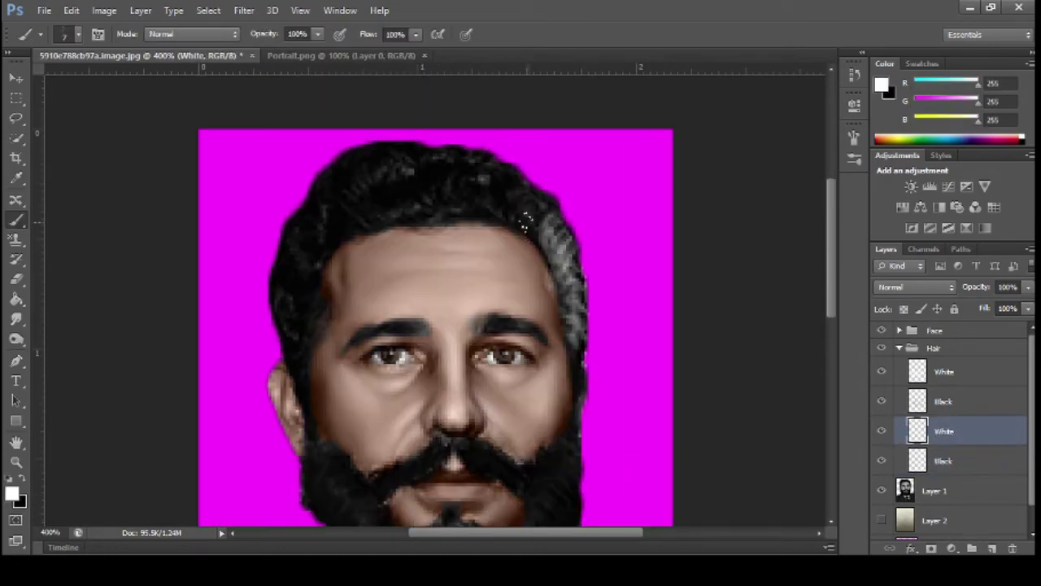
mouse_move(541, 232)
left_mouse_down()
mouse_move(472, 200)
mouse_move(502, 193)
mouse_move(495, 187)
mouse_move(455, 213)
mouse_move(376, 210)
left_mouse_up()
scroll(370, 224, "up", 3)
mouse_move(362, 279)
left_mouse_down()
mouse_move(371, 237)
mouse_move(390, 226)
left_mouse_up()
mouse_move(399, 273)
left_mouse_down()
mouse_move(407, 231)
mouse_move(434, 225)
left_mouse_up()
mouse_move(432, 274)
left_mouse_down()
mouse_move(447, 221)
mouse_move(425, 222)
left_mouse_up()
mouse_move(448, 257)
left_mouse_down()
mouse_move(452, 226)
mouse_move(463, 225)
left_mouse_up()
- Paint white strands down the left side of the hair as far as the sideburn
scroll(366, 251, "down", 2)
left_click_drag(351, 258, 329, 205)
mouse_move(342, 267)
left_mouse_down()
mouse_move(332, 210)
mouse_move(321, 246)
mouse_move(328, 277)
mouse_move(311, 218)
left_mouse_up()
mouse_move(329, 279)
left_mouse_down()
mouse_move(306, 237)
mouse_move(318, 189)
left_mouse_up()
scroll(307, 242, "down", 3)
left_click_drag(286, 237, 299, 173)
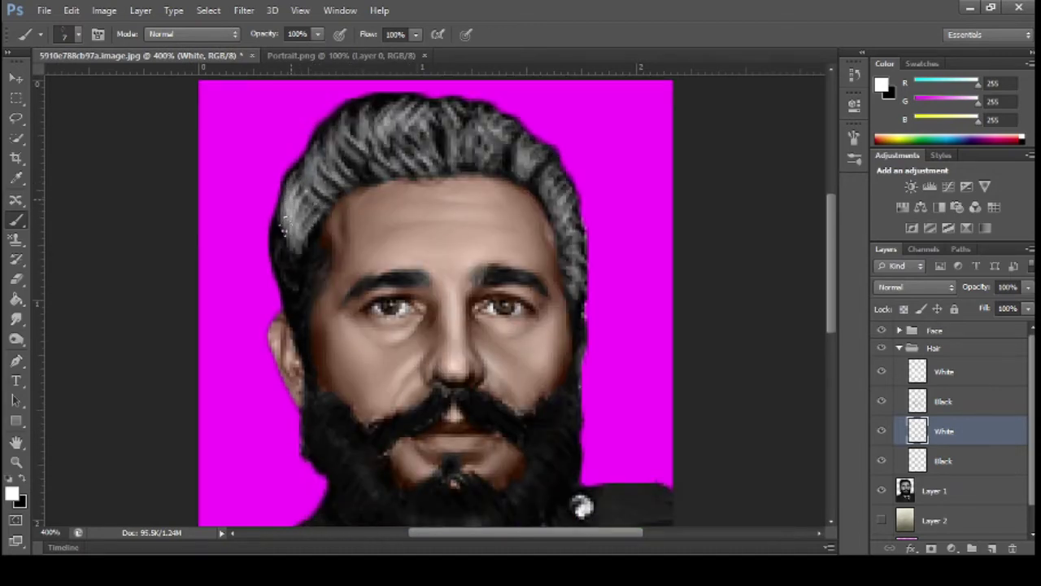
mouse_move(319, 281)
left_mouse_down()
mouse_move(285, 250)
mouse_move(303, 329)
left_mouse_up()
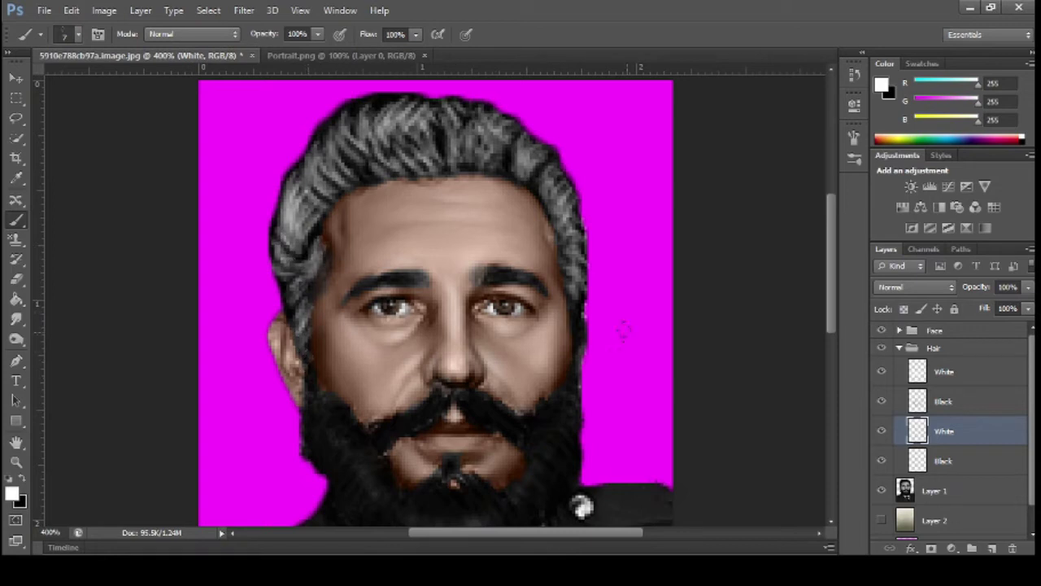
- Lower the opacity of the new White hair layer to 31%
left_click_drag(1030, 286, 976, 301)
key("ctrl+minus")
key("ctrl+minus")
key("ctrl+minus")
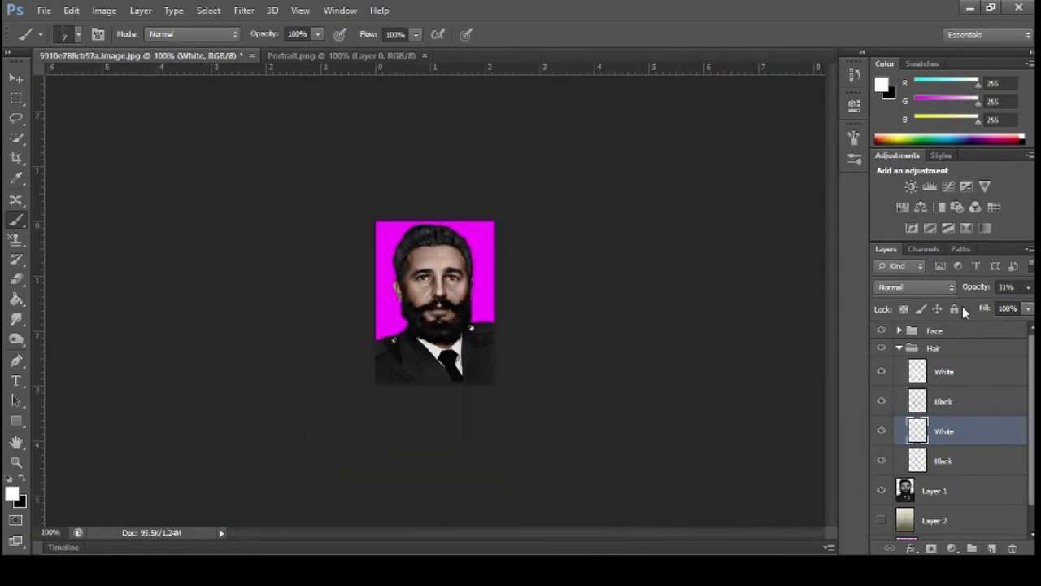
- Dodge the top and sides of the hair on Layer 1 to bring out lighter strands
key("ctrl+plus")
key("ctrl+plus")
left_click(935, 491)
key("o")
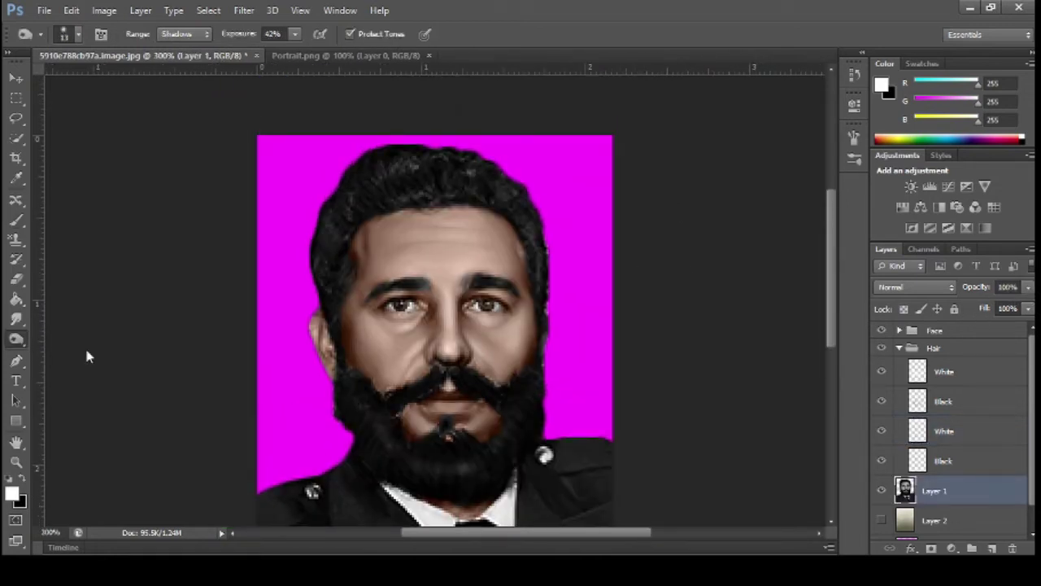
left_click(87, 352)
left_click_drag(358, 186, 504, 192)
scroll(353, 264, "down", 1)
mouse_move(353, 264)
left_mouse_down()
mouse_move(348, 209)
mouse_move(499, 169)
left_mouse_up()
key("ctrl+minus")
key("ctrl+minus")
key("ctrl+plus")
key("ctrl+plus")
key("ctrl+plus")
scroll(692, 217, "up", 2)
- Burn the hair on Layer 1 with a size 13 brush, range Shadows and 42% exposure
key("shift+o")
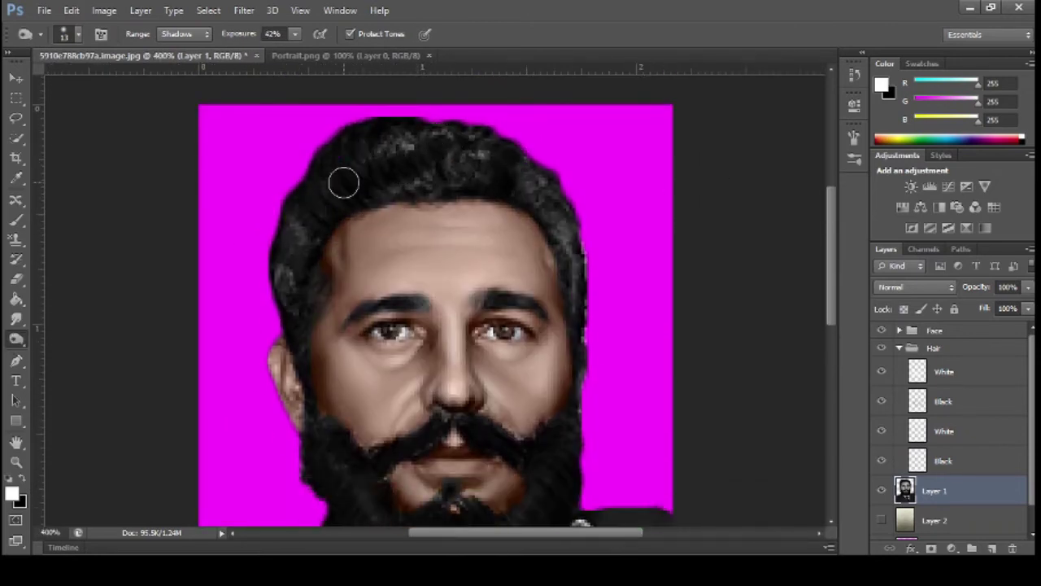
key("ctrl+minus")
key("ctrl+minus")
key("ctrl+minus")
key("ctrl+plus")
key("ctrl+plus")
key("ctrl+plus")
scroll(639, 169, "up", 2)
mouse_move(571, 265)
left_mouse_down()
mouse_move(486, 147)
mouse_move(398, 124)
left_mouse_up()
- Show Layer 2 so the beige backdrop replaces the magenta background
key("ctrl+minus")
key("ctrl+minus")
key("ctrl+minus")
key("ctrl+minus")
left_click(881, 520)
key("ctrl+plus")
key("ctrl+plus")
key("ctrl+plus")
key("ctrl+plus")
scroll(569, 268, "up", 2)
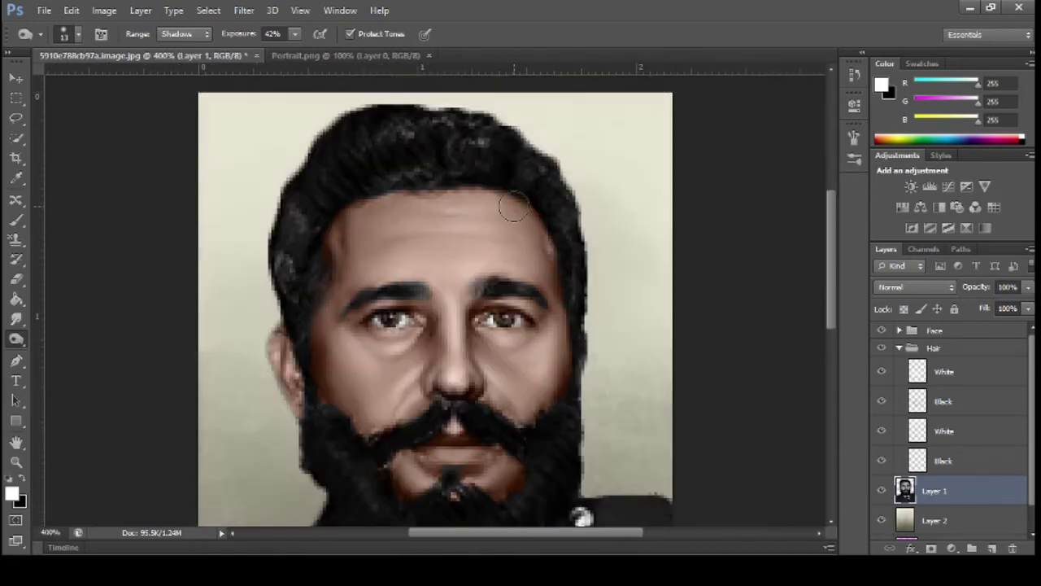
- Examine the portrait at several zoom levels to judge the hair against the beige backdrop
key("ctrl+minus")
key("ctrl+minus")
key("ctrl+minus")
key("ctrl+minus")
key("ctrl+plus")
key("ctrl+plus")
key("ctrl+plus")
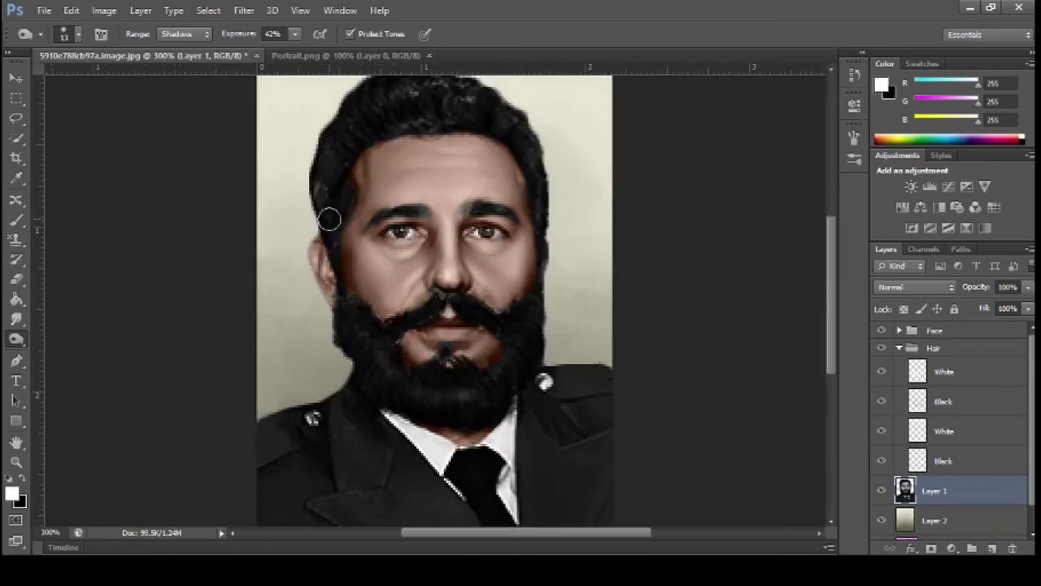
key("ctrl+minus")
key("ctrl+minus")
key("ctrl+minus")
key("ctrl+plus")
key("ctrl+minus")
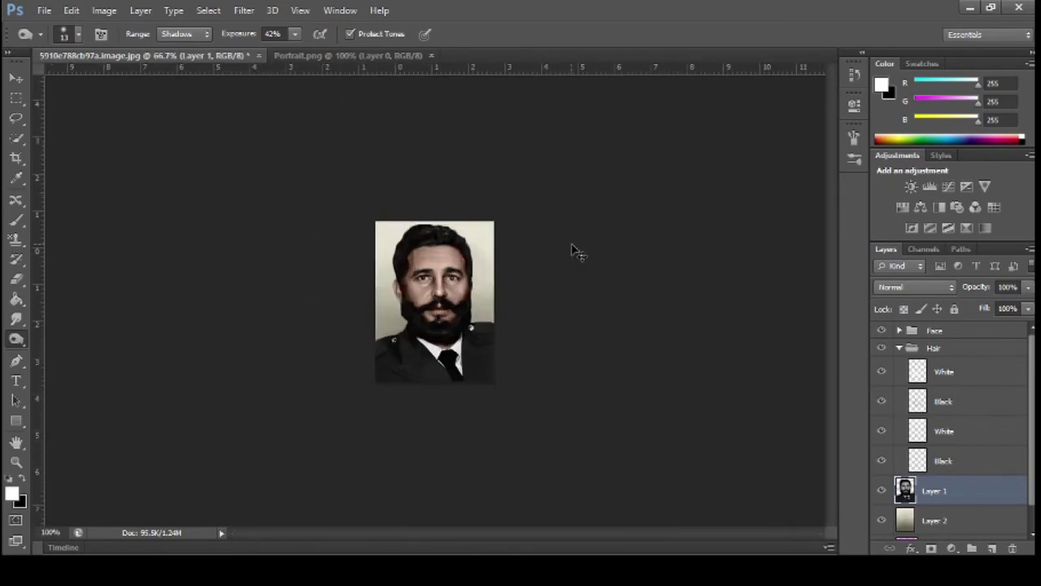
- Collapse the Hair group and toggle layer visibility to compare the portrait with and without the edits
key("ctrl+plus")
key("ctrl+plus")
left_click(933, 347)
left_click(899, 348)
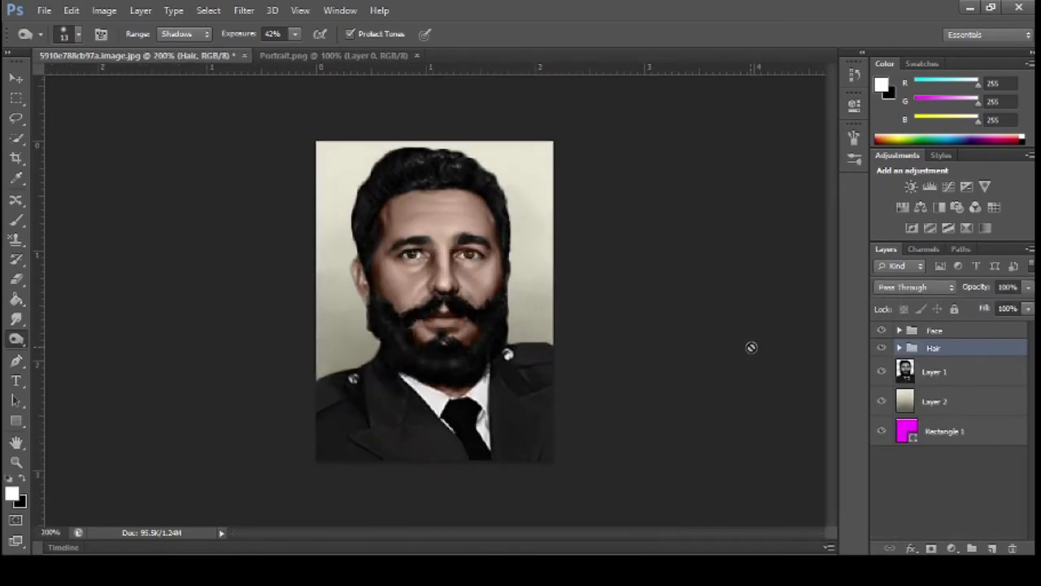
mouse_move(882, 331)
left_mouse_down()
mouse_move(882, 347)
mouse_move(882, 330)
left_mouse_up()
left_click(883, 378)
left_click(882, 377)
key("ctrl+plus")
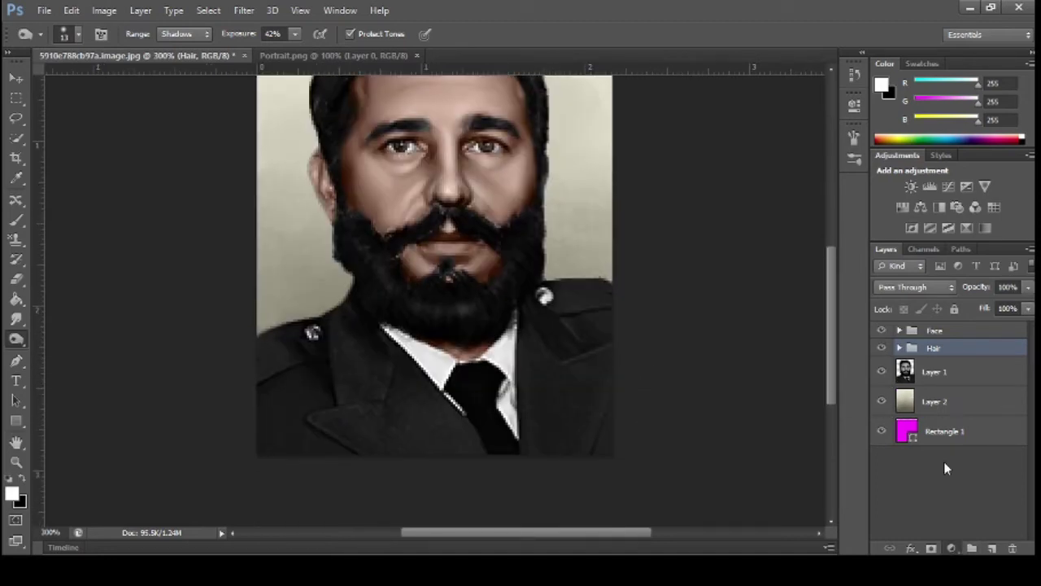
- Smooth the jacket on Layer 1 with the Smudge tool, using a size 17 brush at 28% strength
left_click(934, 372)
key("r")
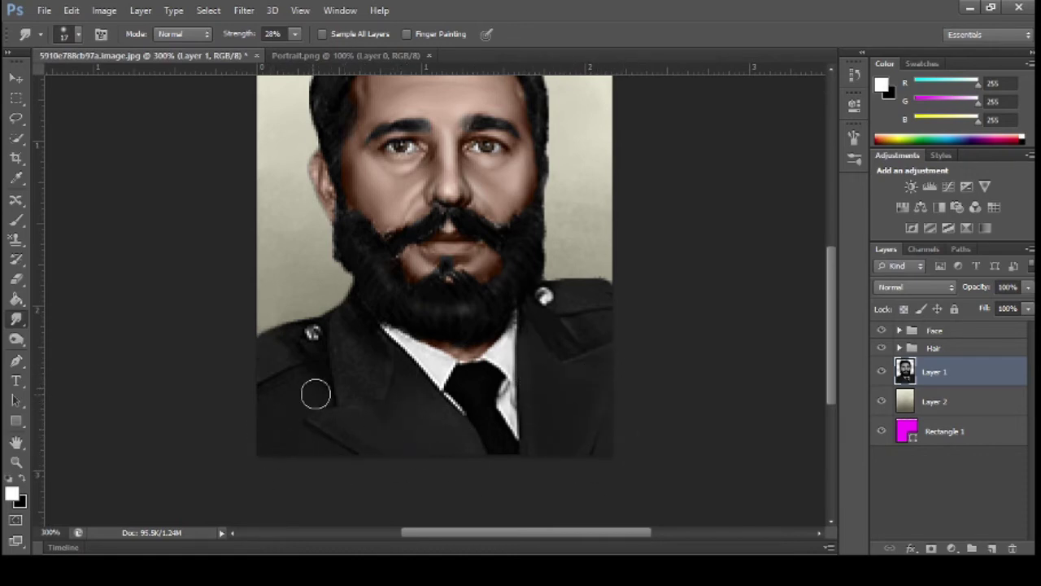
scroll(319, 379, "up", 2)
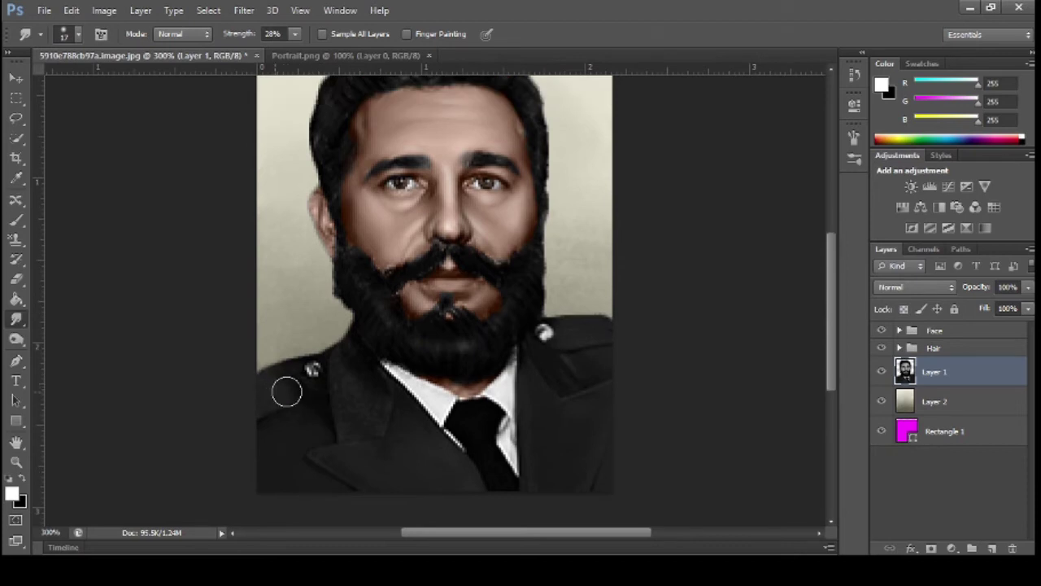
scroll(709, 413, "down", 3)
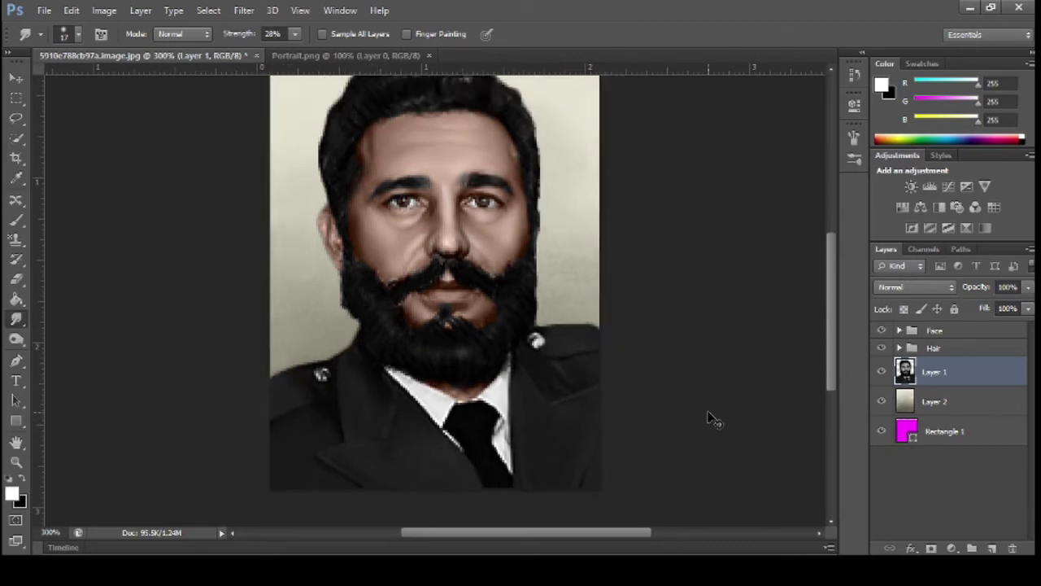
scroll(708, 413, "up", 4)
- Create a layer group named Clothes and add a layer named Thing inside it
left_click(971, 548)
double_click(942, 366)
type("Clothes")
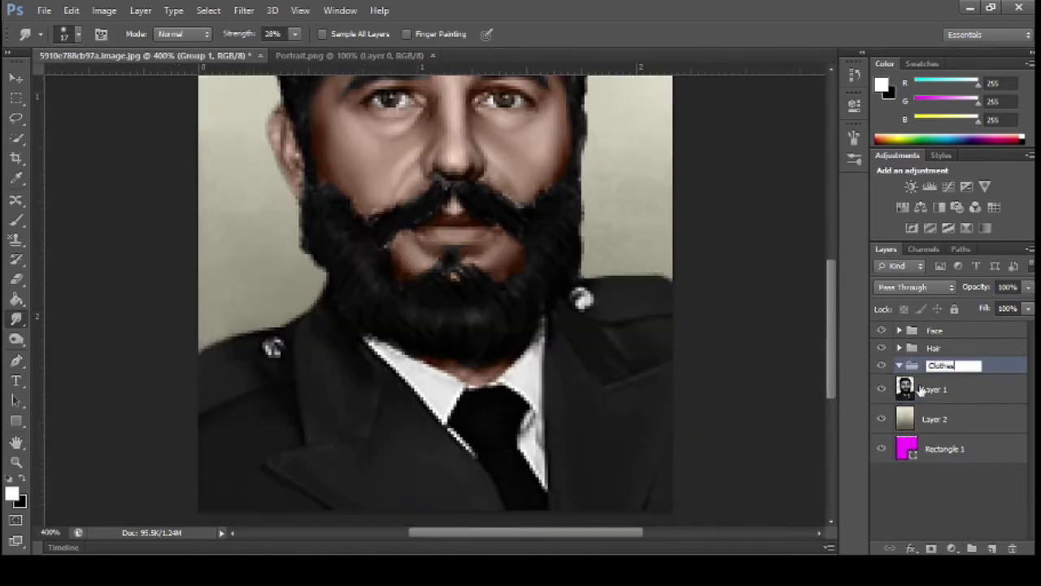
key("Return")
left_click(992, 548)
double_click(946, 389)
type("Thing")
key("Return")
- Add a layer in the Clothes group and outline the left collar with a size 2 black brush, at 48% layer opacity
scroll(521, 366, "up", 1)
left_click(992, 548)
left_click(16, 220)
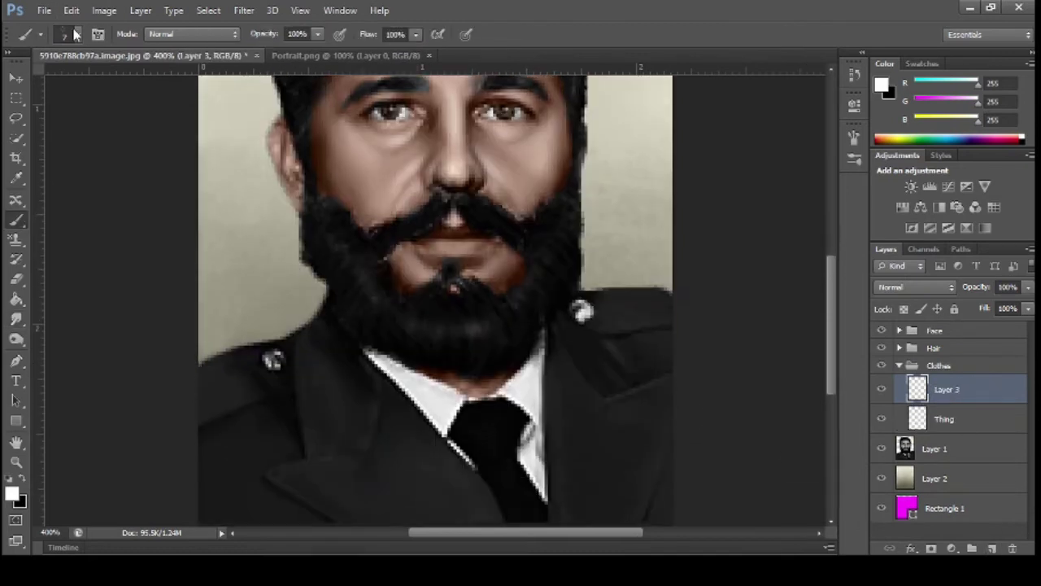
scroll(75, 36, "up", 2)
scroll(75, 36, "down", 4)
left_click(22, 478)
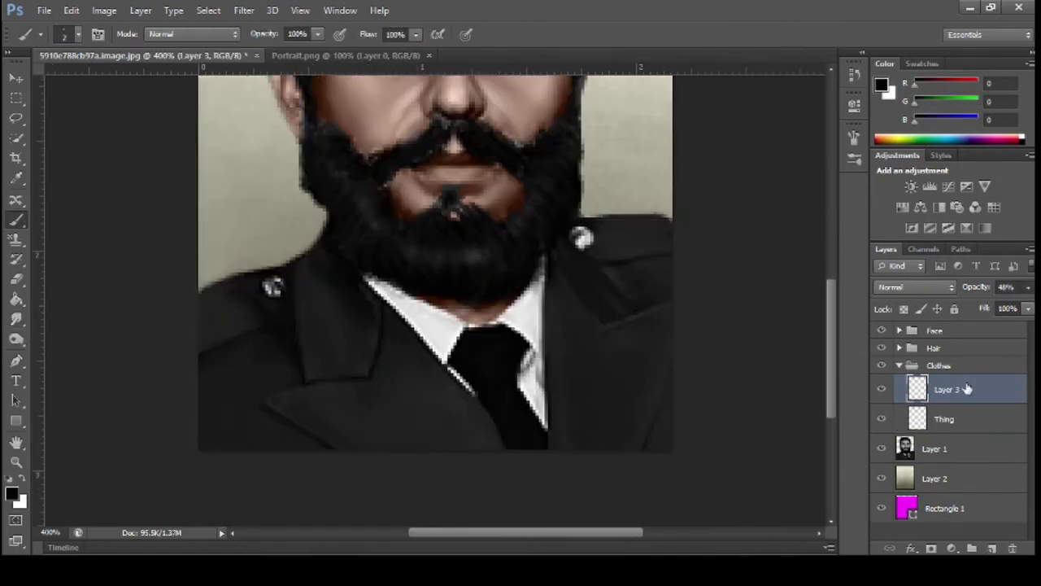
- Add another layer for the dark jacket outlines and lower its opacity to 25%
left_click(1012, 549)
left_click(972, 548)
key("ctrl+z")
left_click(991, 548)
left_click_drag(1028, 289, 958, 306)
key("ctrl+minus")
key("ctrl+minus")
key("ctrl+plus")
key("ctrl+plus")
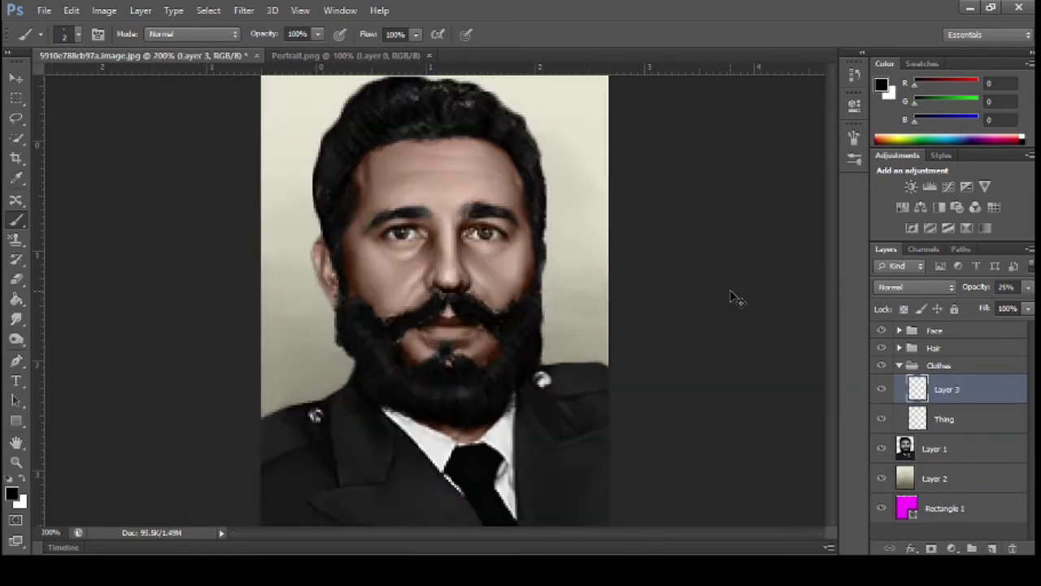
- On a new layer, paint black outlines along the jacket's lapel edges and reduce the layer's opacity
scroll(684, 146, "down", 5)
left_click(1012, 549)
left_click(991, 548)
scroll(604, 354, "down", 1)
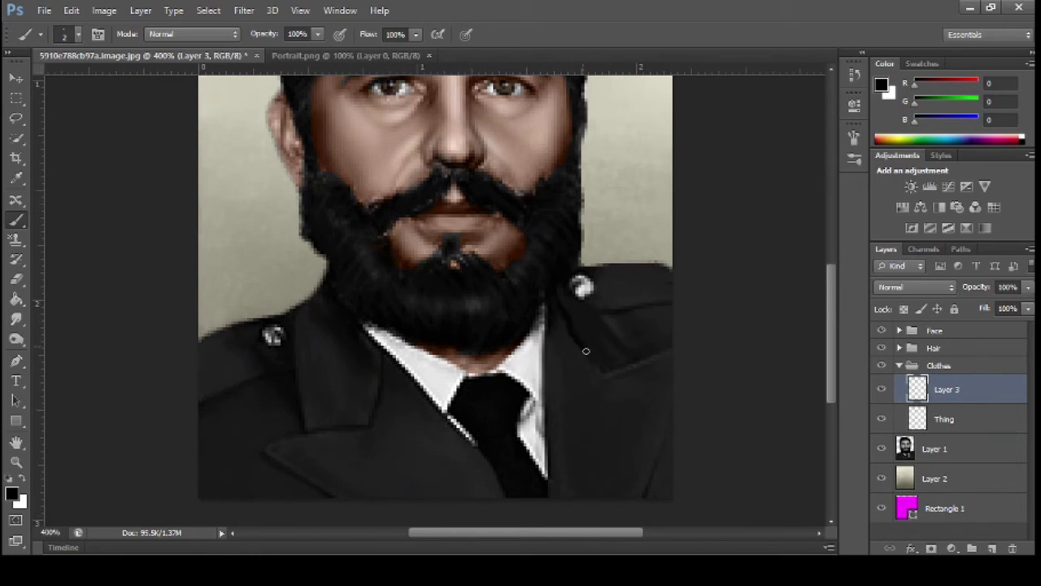
key("ctrl+z")
key("ctrl+z")
scroll(307, 398, "down", 1)
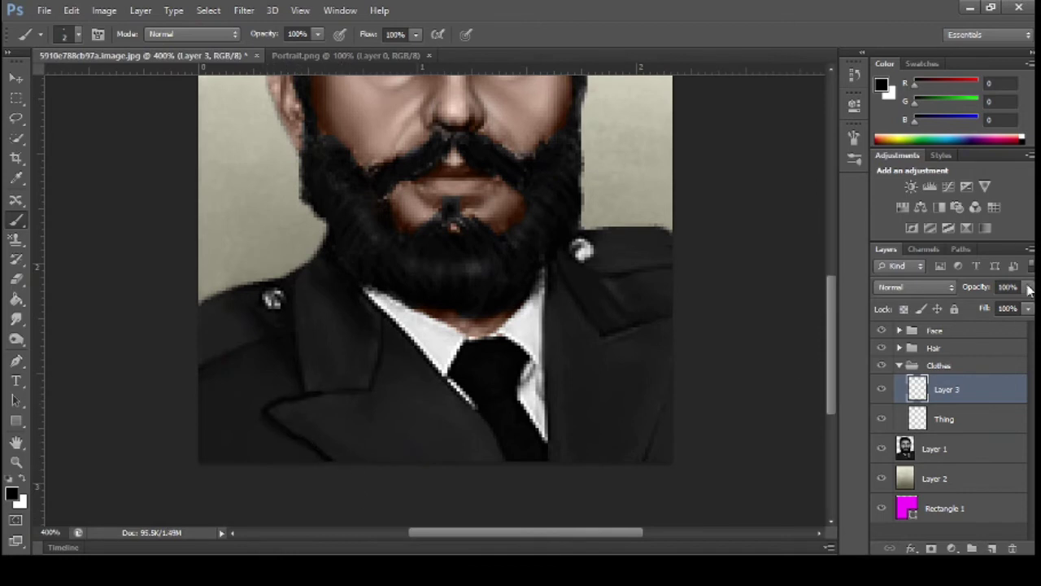
left_click_drag(1029, 289, 968, 309)
key("ctrl+z")
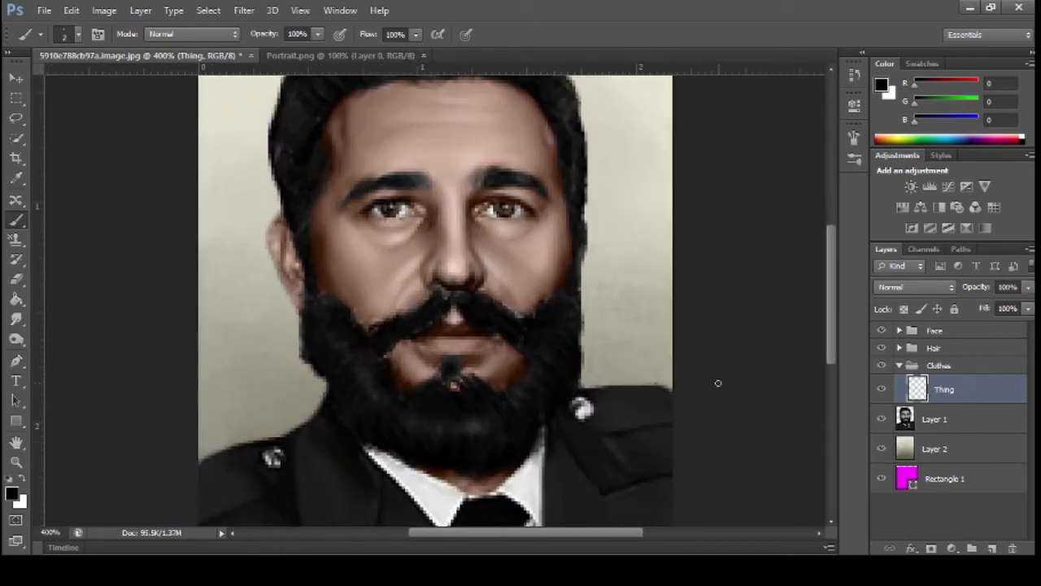
- Paint thin black seam lines on the jacket, set their layers to 33% and 31% opacity and merge them into Thing
left_click_drag(648, 496, 666, 453)
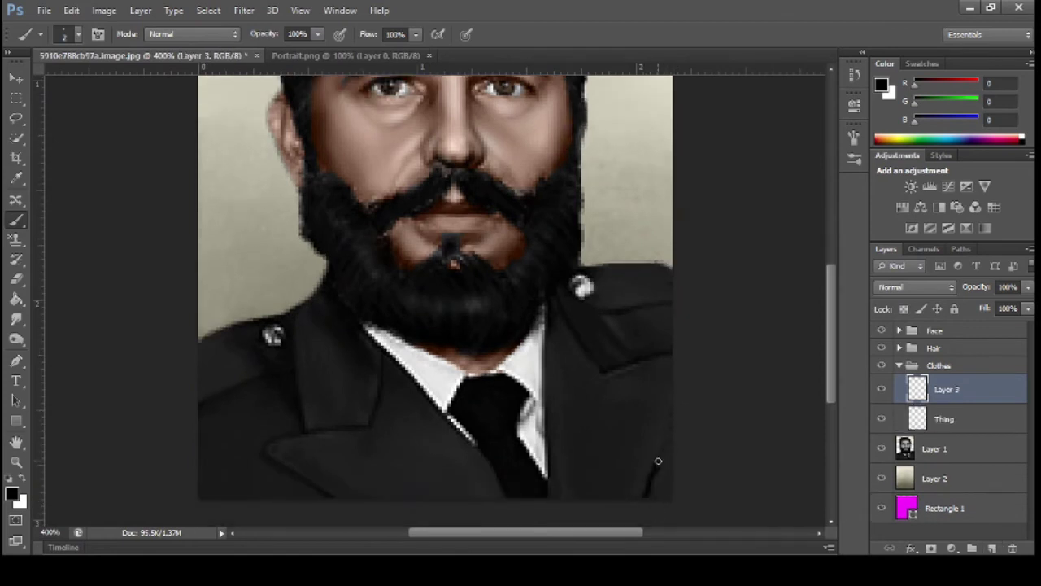
scroll(993, 549, "down", 2)
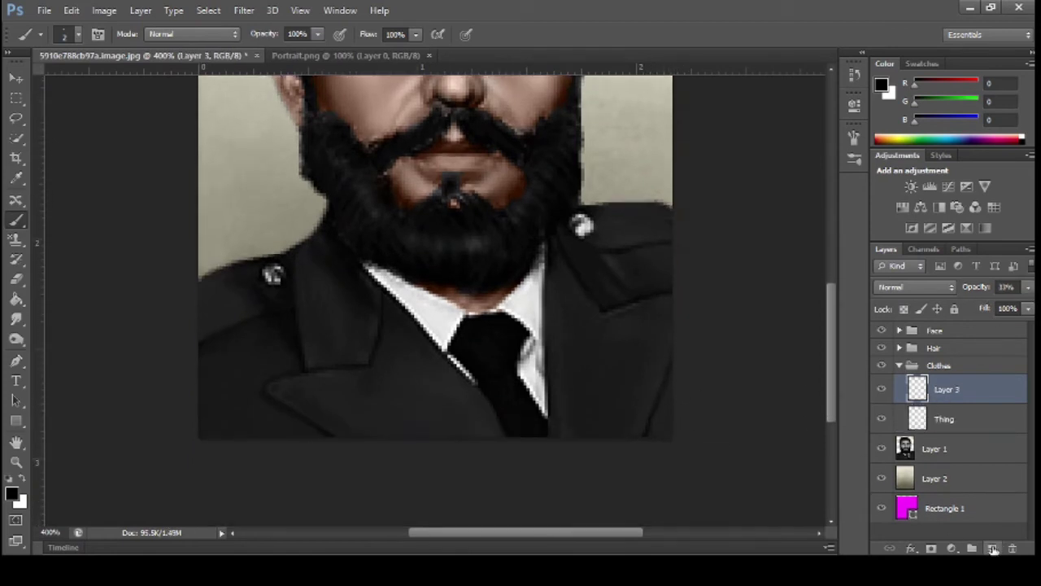
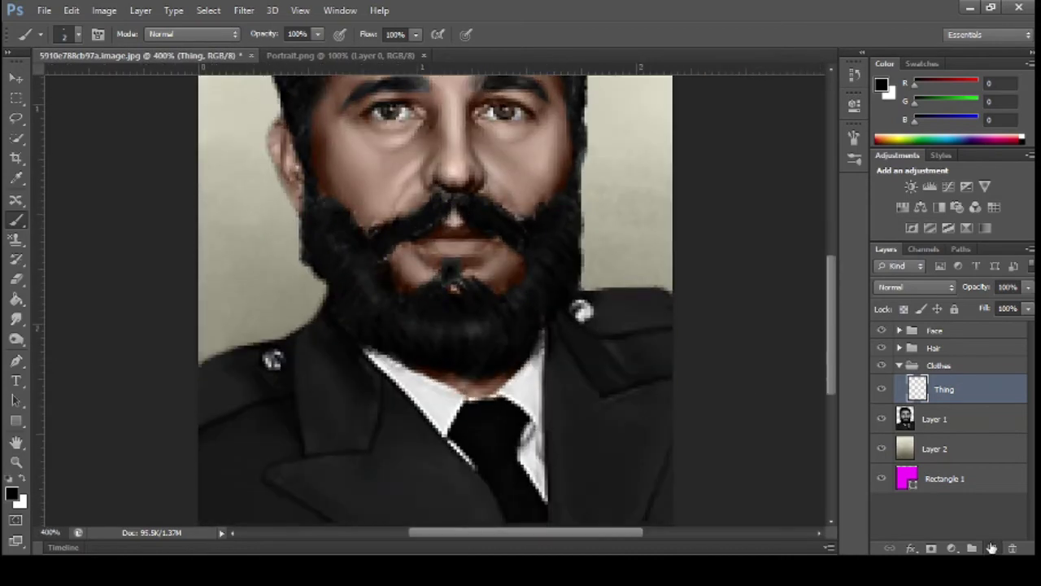
left_click(991, 548)
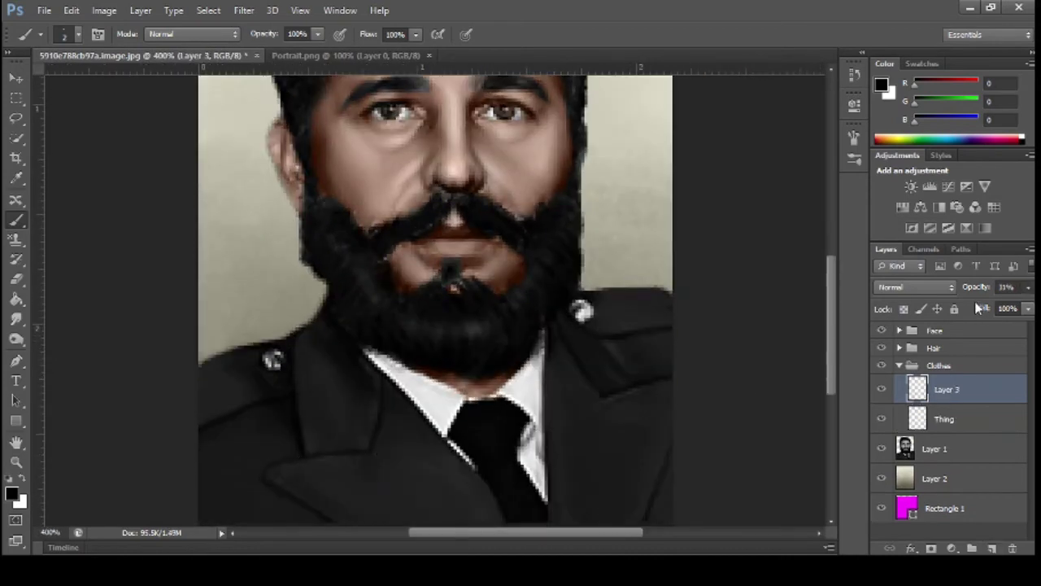
key("ctrl+e")
left_click(992, 547)
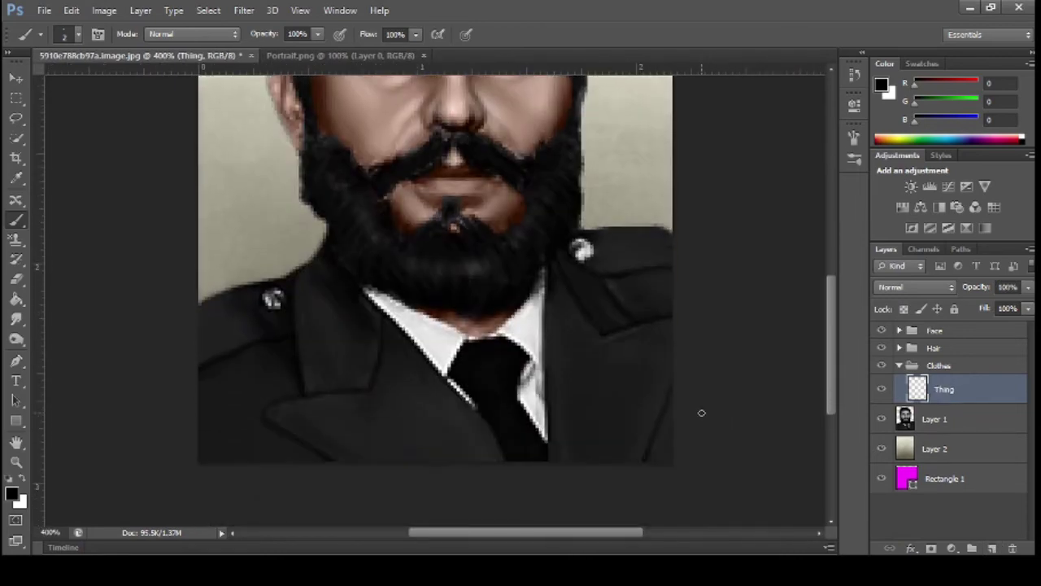
- Burn the left collar and jacket seams on Layer 1 in the Shadows range at 42% exposure, reducing the brush to size 6
scroll(701, 413, "up", 4)
left_click(919, 420)
scroll(103, 383, "down", 4)
left_click(16, 339)
left_click_drag(342, 373, 382, 329)
scroll(358, 350, "up", 1)
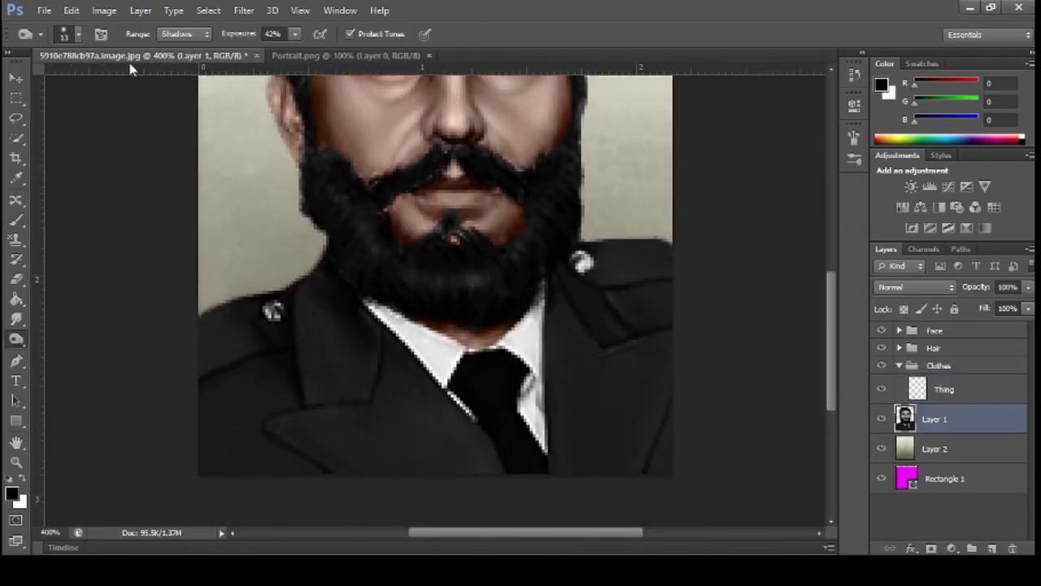
scroll(335, 285, "up", 2)
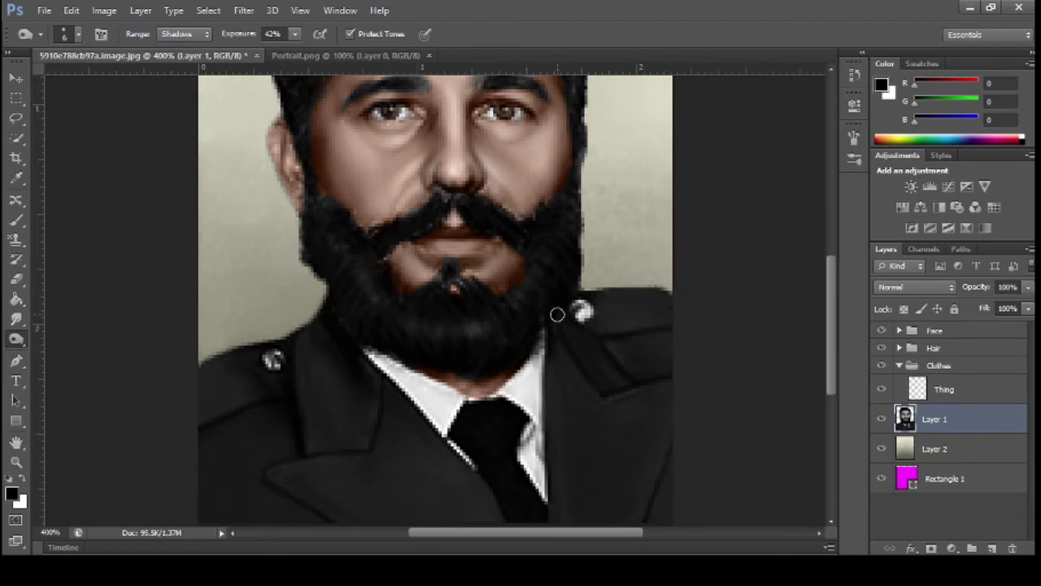
scroll(624, 396, "up", 2)
scroll(555, 404, "down", 1)
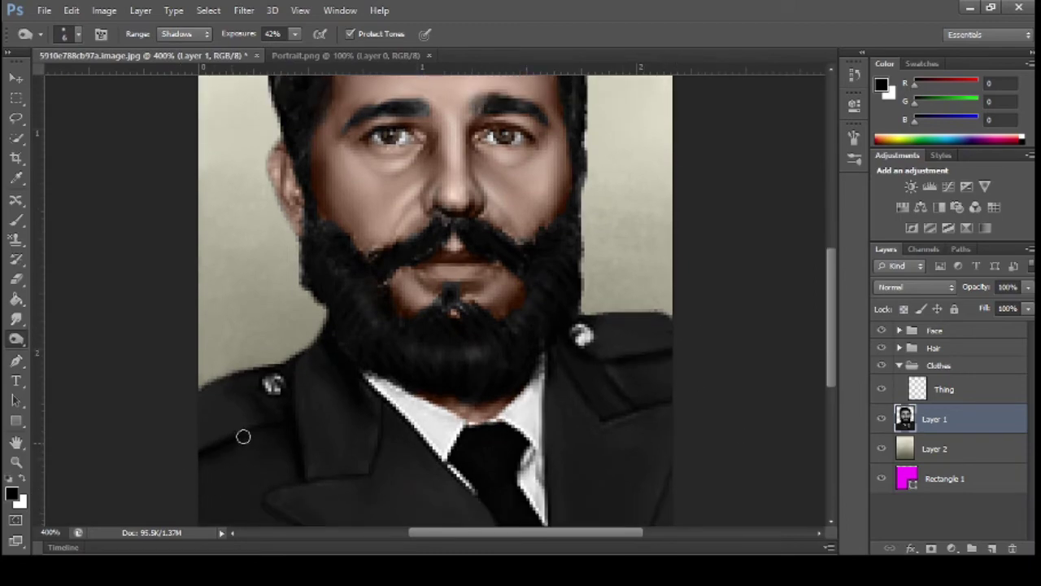
- Burn along the lower left lapel edge and the right sleeve seam with the size 6 brush
key("ctrl+minus")
key("ctrl+minus")
key("ctrl+minus")
key("ctrl+plus")
key("ctrl+plus")
key("ctrl+plus")
scroll(339, 415, "down", 6)
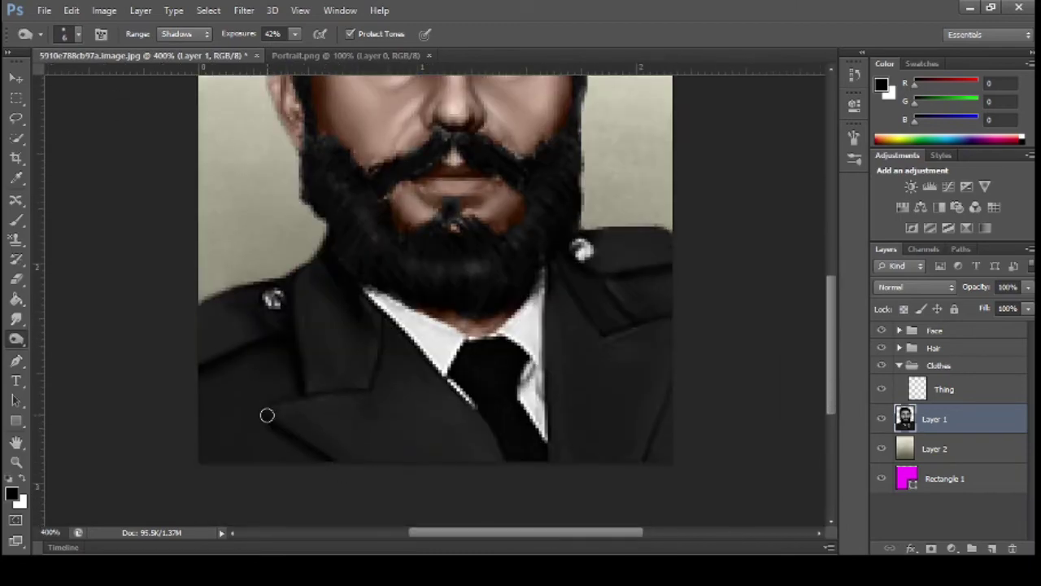
left_click_drag(655, 424, 673, 384)
scroll(511, 403, "up", 2)
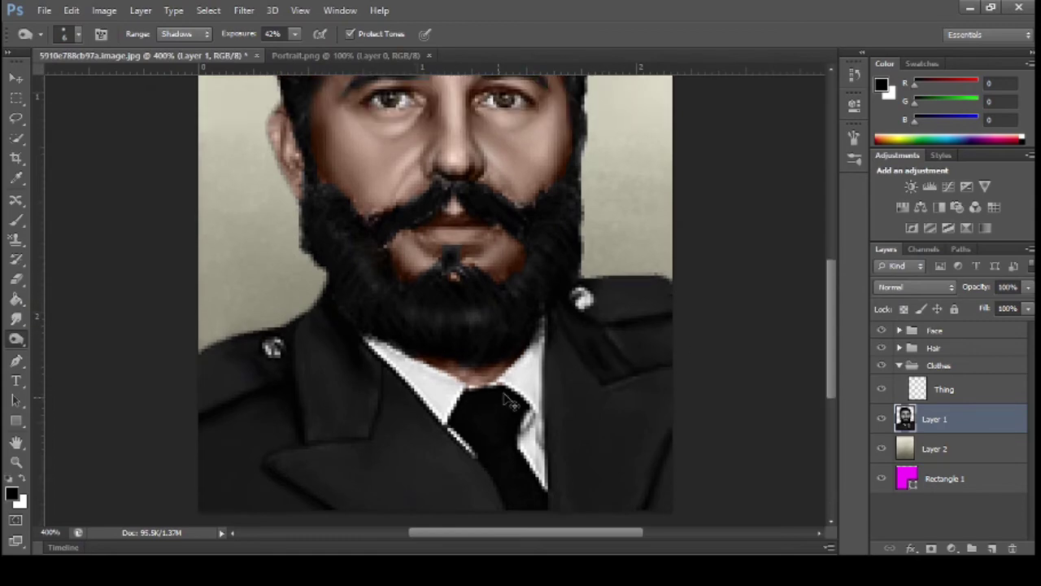
- Examine the portrait at several zoom levels to judge the shading of the jacket
key("ctrl+minus")
key("ctrl+minus")
key("ctrl+minus")
key("ctrl+minus")
key("ctrl+minus")
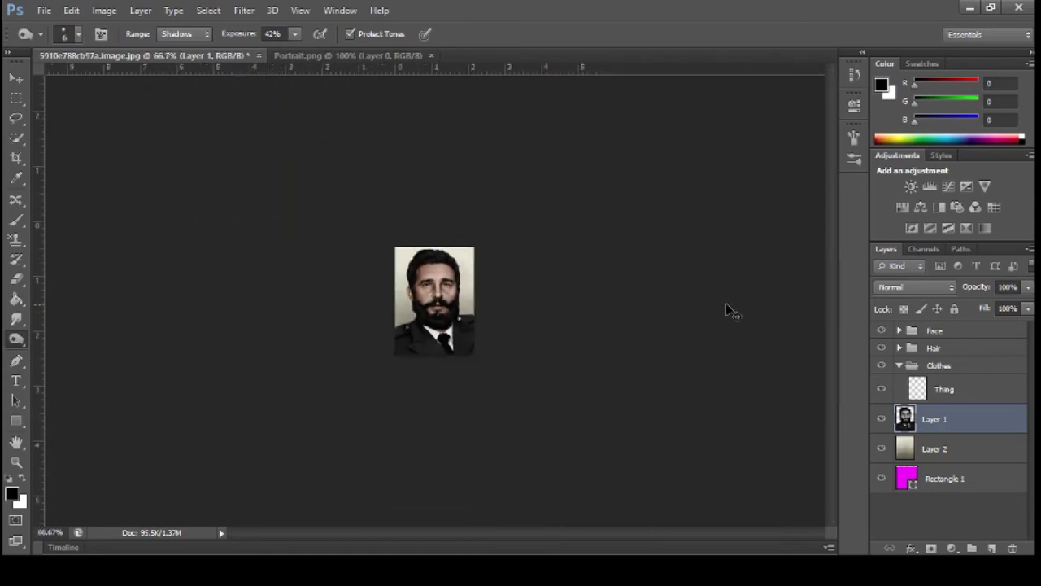
key("ctrl+plus")
key("ctrl+plus")
key("ctrl+plus")
key("ctrl+plus")
- Set up the Dodge tool for Layer 1 with the Shadows range, 81% exposure and a size 4 brush
scroll(683, 316, "down", 6)
scroll(683, 318, "up", 5)
right_click(16, 338)
left_click(72, 338)
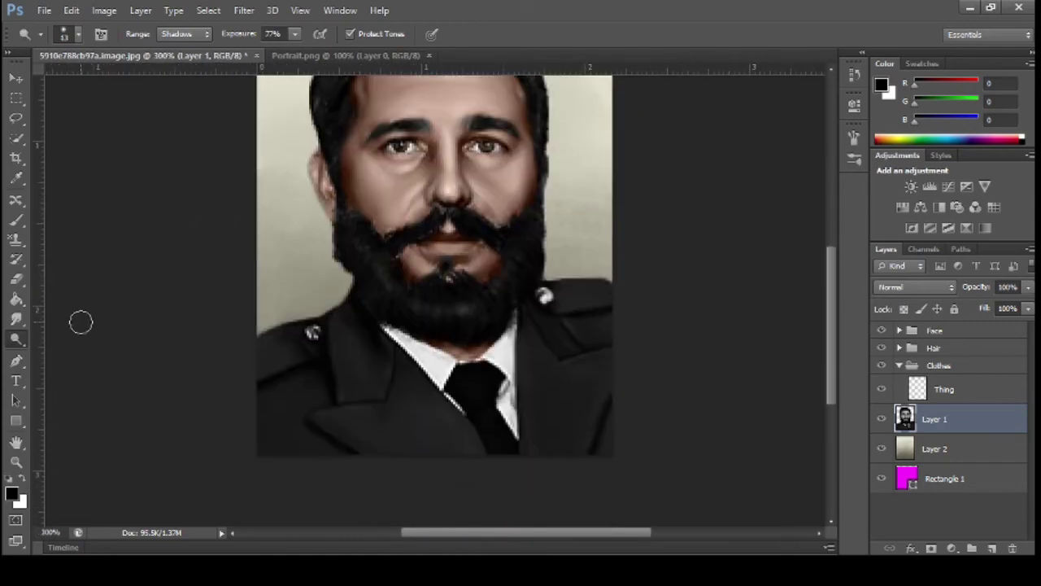
scroll(405, 338, "down", 4)
scroll(659, 301, "up", 3)
scroll(291, 372, "up", 1)
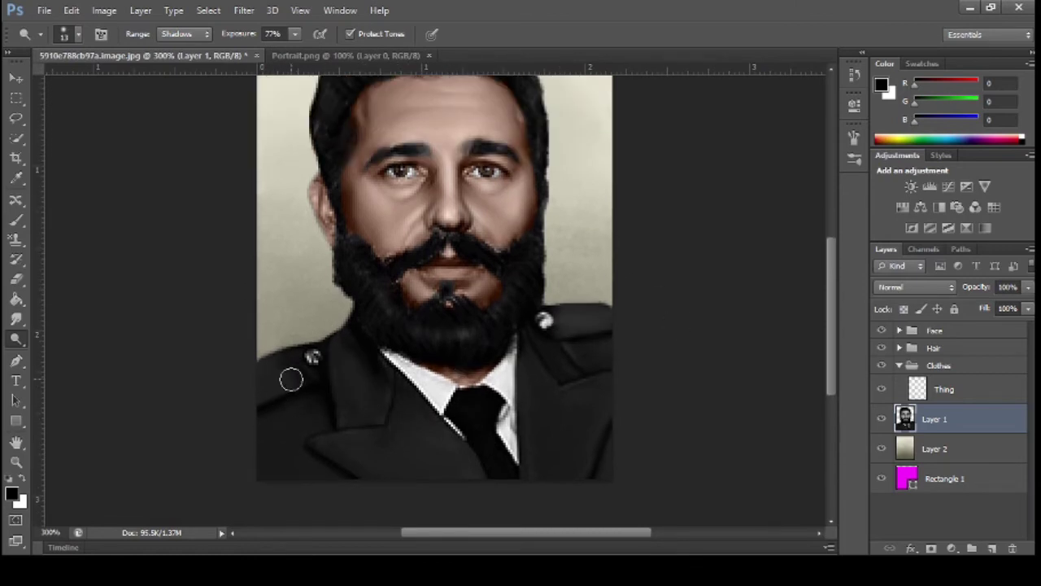
scroll(309, 318, "down", 1)
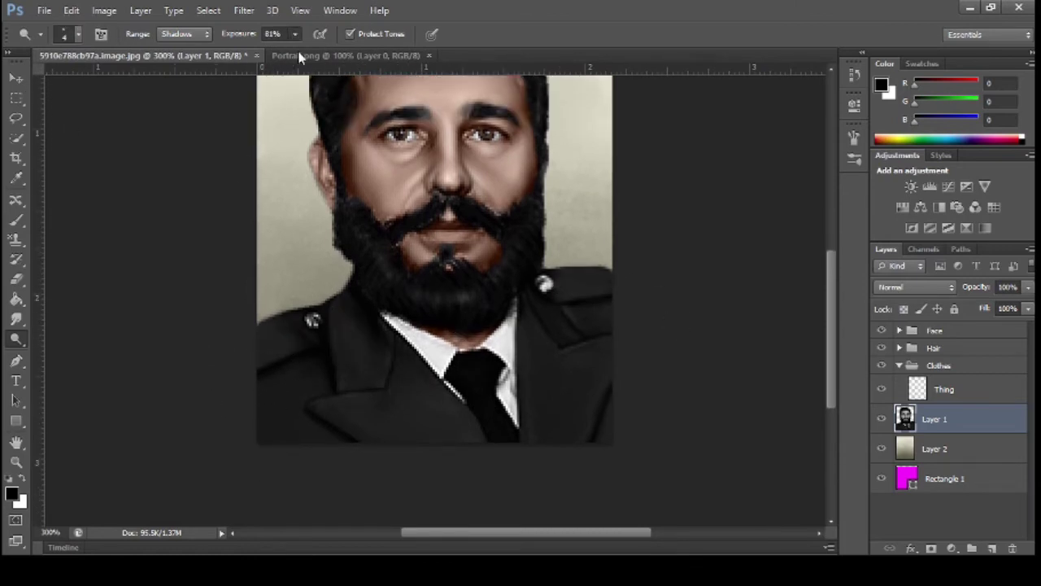
- Examine the jacket's collar, lapels and shoulder straps at several zoom levels
key("ctrl+plus")
key("ctrl+plus")
key("ctrl+minus")
key("ctrl+minus")
key("ctrl+minus")
key("ctrl+minus")
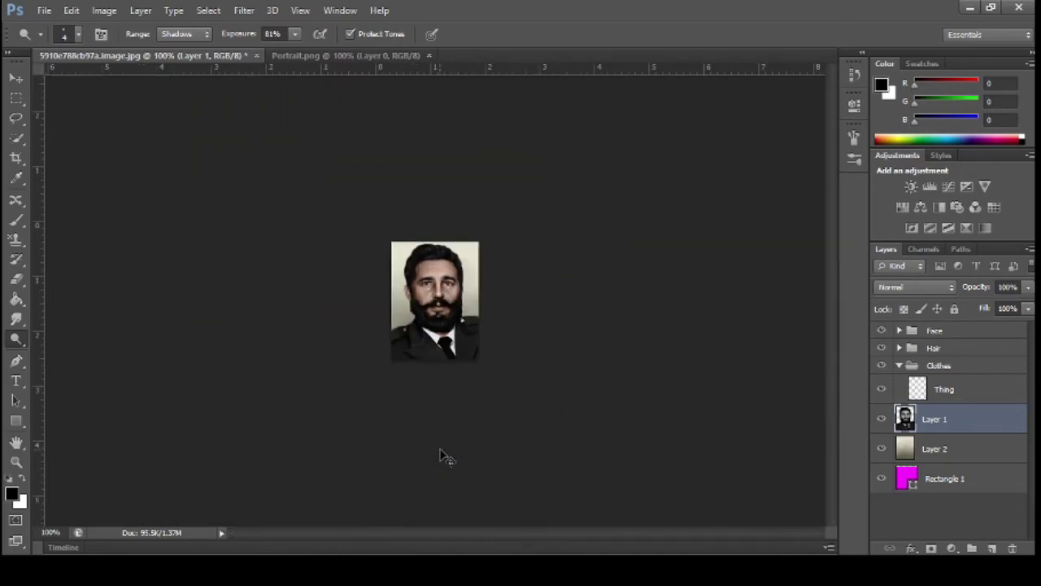
key("ctrl+plus")
key("ctrl+plus")
key("ctrl+plus")
key("ctrl+plus")
scroll(406, 350, "down", 1)
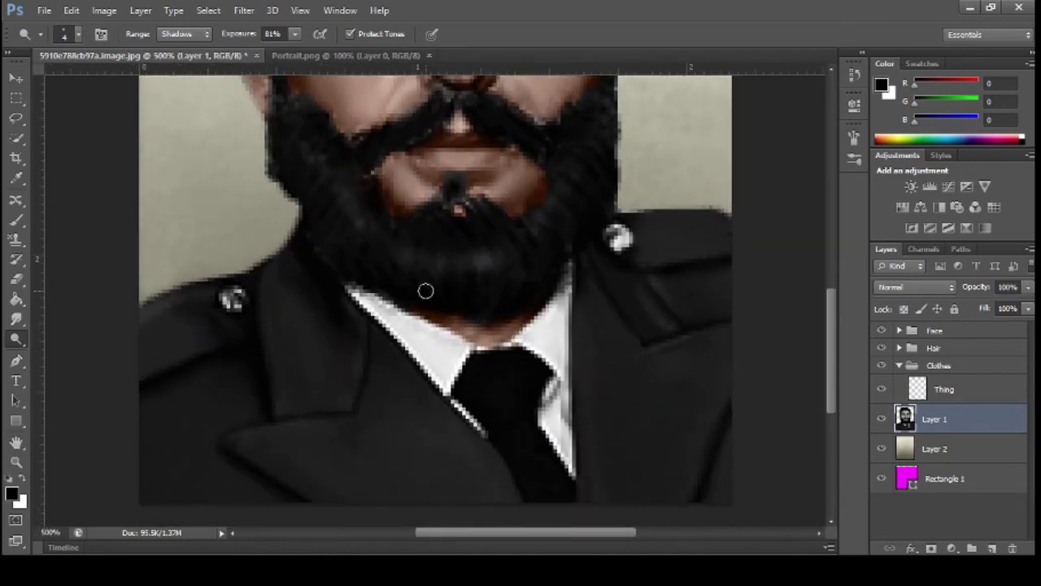
scroll(425, 290, "up", 1)
key("ctrl+minus")
key("ctrl+minus")
key("ctrl+minus")
key("ctrl+minus")
key("ctrl+plus")
key("ctrl+plus")
key("ctrl+plus")
key("ctrl+plus")
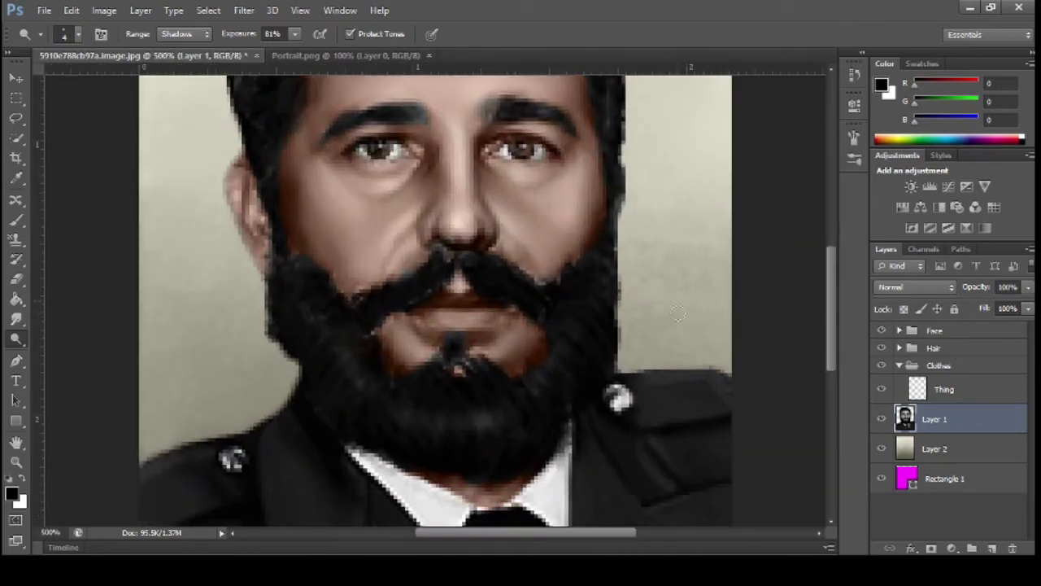
- Dodge along the edges of the right shoulder strap, the right lapel and the left jacket seam with the size 4 brush
scroll(708, 349, "down", 3)
left_click_drag(724, 334, 649, 357)
left_click_drag(730, 368, 694, 488)
scroll(376, 309, "down", 2)
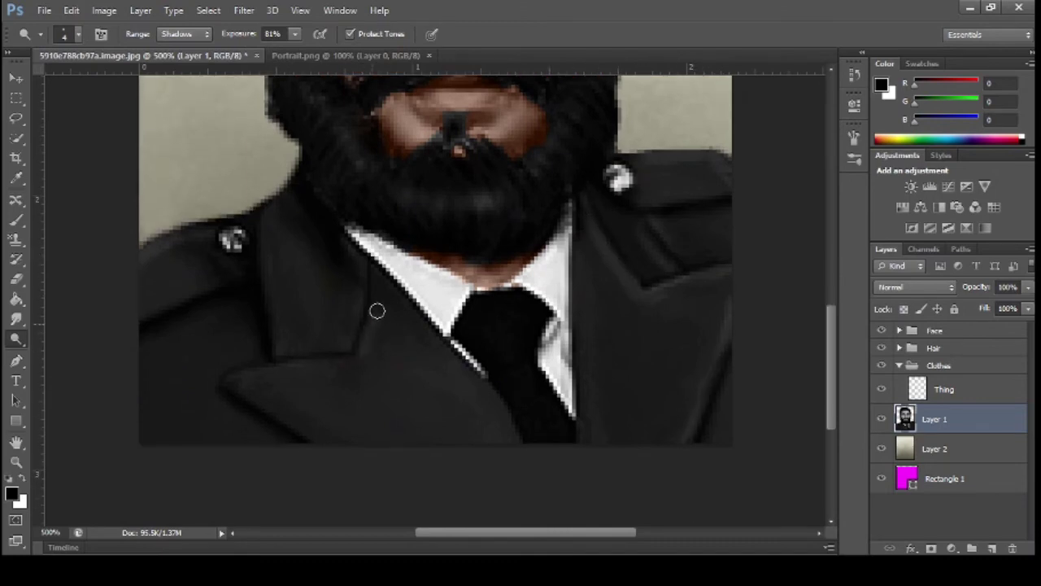
key("ctrl+plus")
key("ctrl+plus")
key("ctrl+plus")
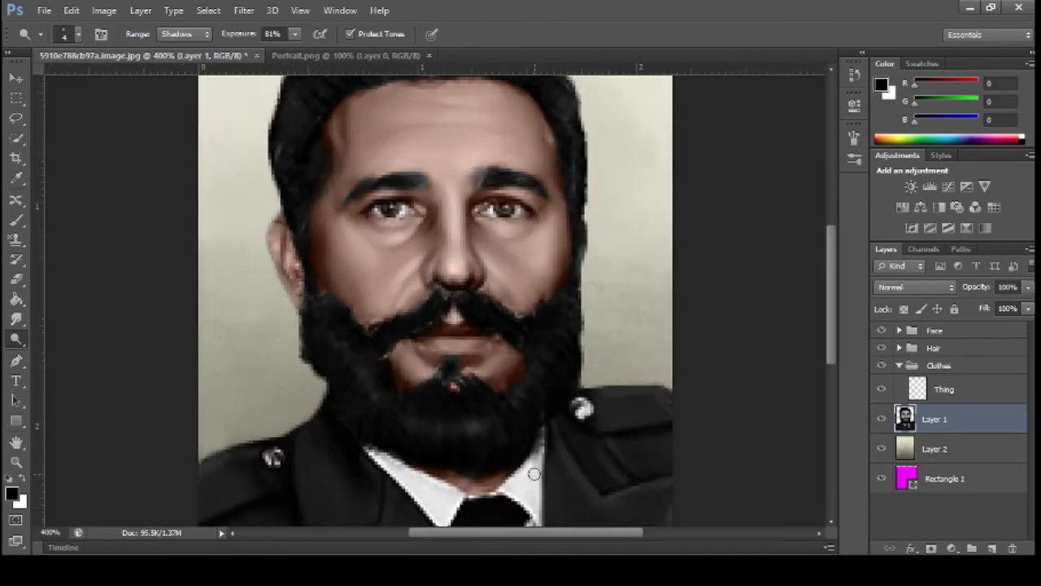
scroll(532, 474, "down", 3)
left_click_drag(309, 458, 299, 356)
key("ctrl+minus")
key("ctrl+minus")
key("ctrl+minus")
key("ctrl+minus")
scroll(575, 312, "up", 6)
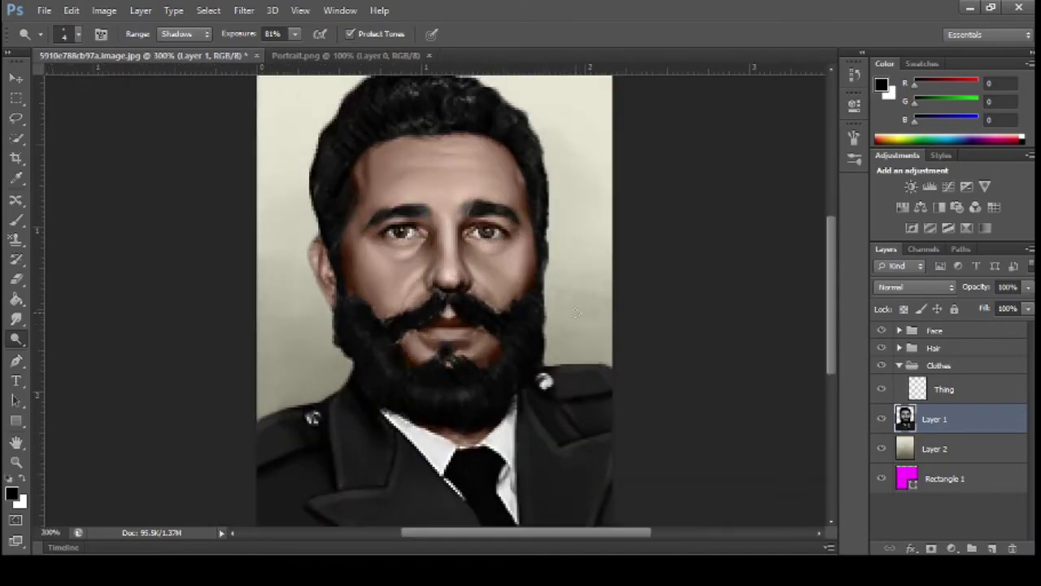
- Undo a 42% burn on the lower jacket with the size 32 brush and set the Burn tool's exposure to 10%
scroll(62, 344, "down", 2)
left_click(85, 362)
left_click(443, 387)
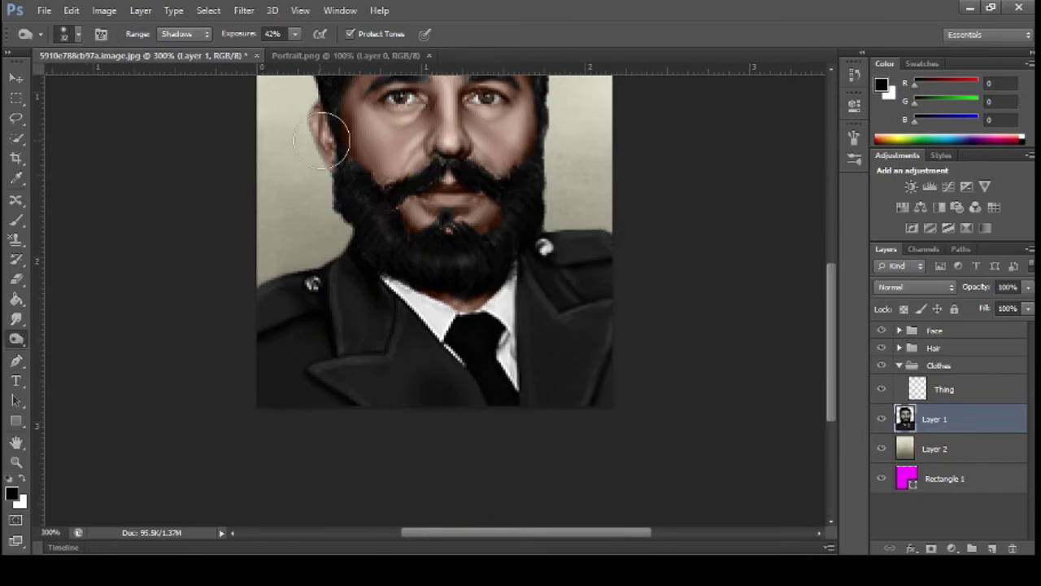
key("ctrl+z")
left_click(294, 35)
type("10")
key("Return")
scroll(536, 510, "up", 1)
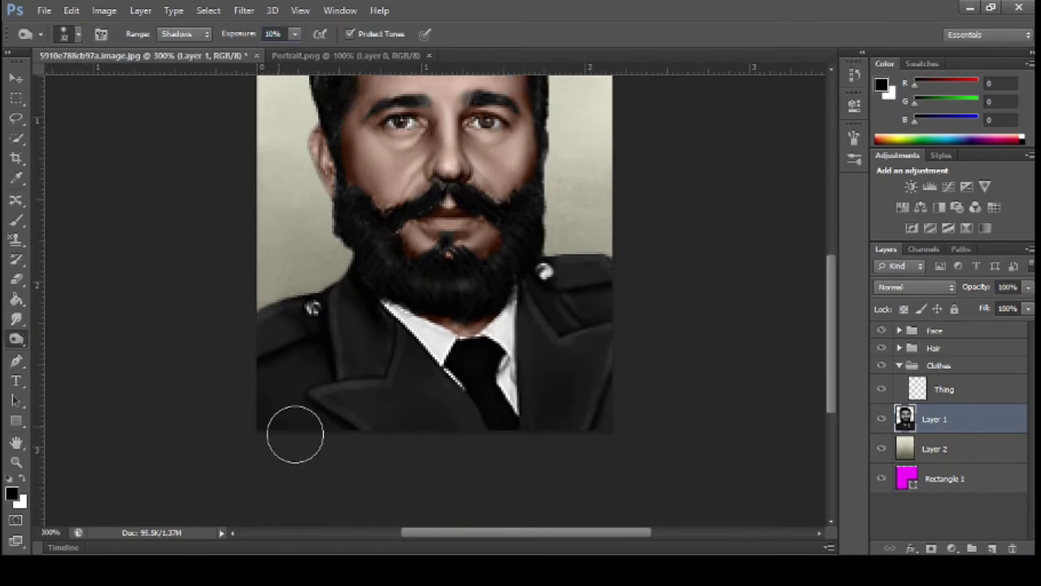
- Examine the whole portrait at several zoom levels to judge the jacket's light and dark areas
key("ctrl+minus")
key("ctrl+minus")
key("ctrl+minus")
key("ctrl+plus")
key("ctrl+plus")
key("ctrl+plus")
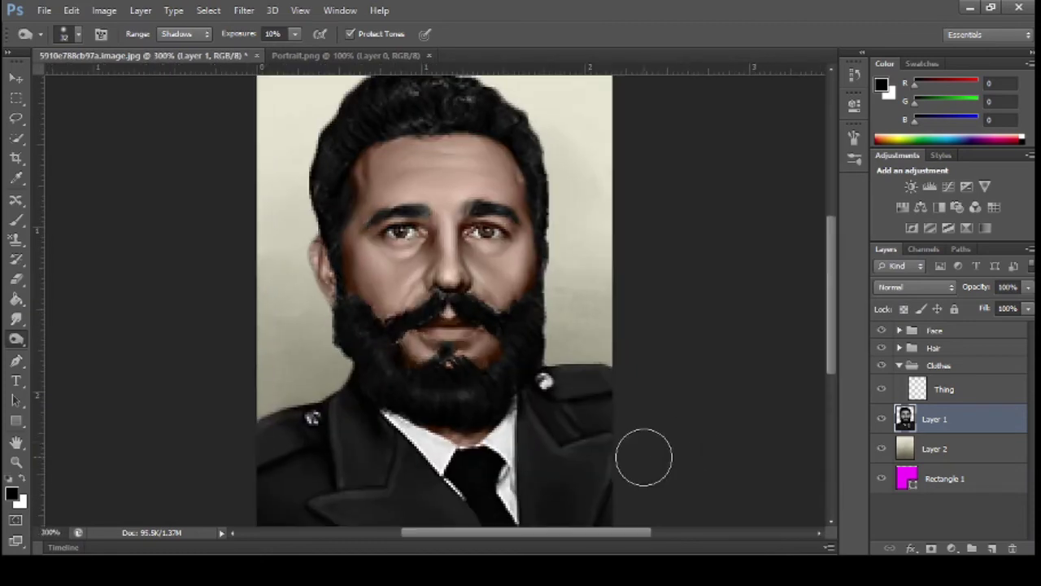
scroll(720, 479, "down", 1)
key("ctrl+minus")
key("ctrl+minus")
key("ctrl+minus")
key("ctrl+plus")
key("ctrl+minus")
key("ctrl+plus")
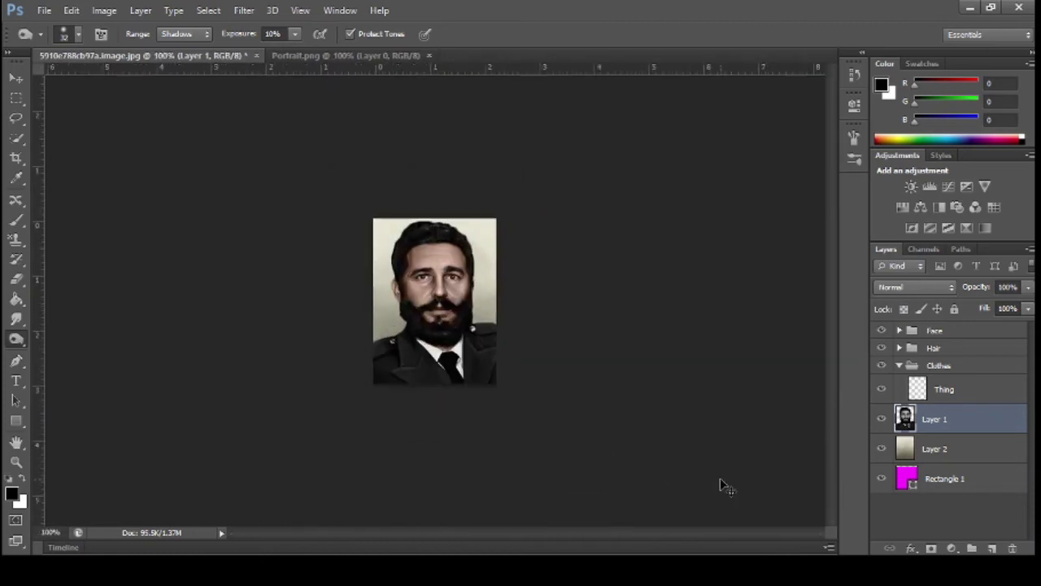
key("ctrl+plus")
key("ctrl+plus")
scroll(628, 428, "down", 1)
key("super+Down")
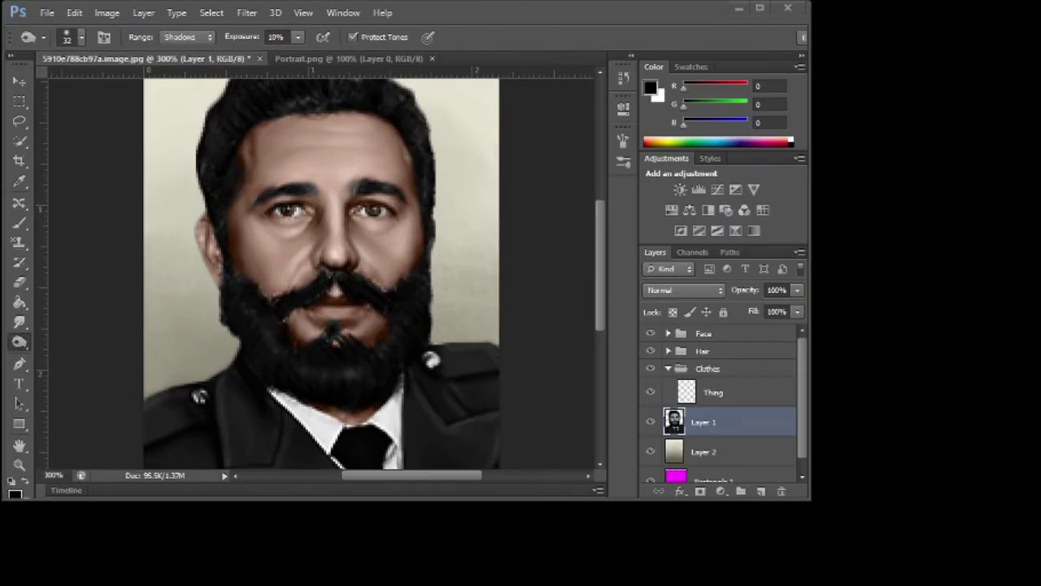
key("super+Up")
- Select the two metal shoulder buttons on Layer 1 with the Quick Selection tool, removing the surplus around the left one
key("ctrl+plus")
key("ctrl+plus")
scroll(553, 413, "down", 3)
key("w")
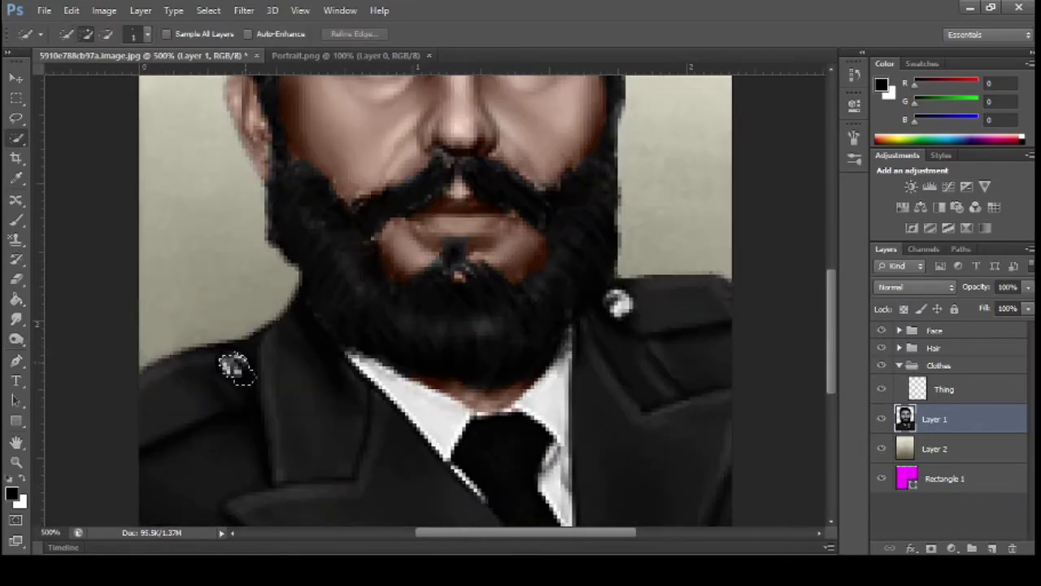
scroll(426, 241, "down", 1)
left_click(243, 366, "alt")
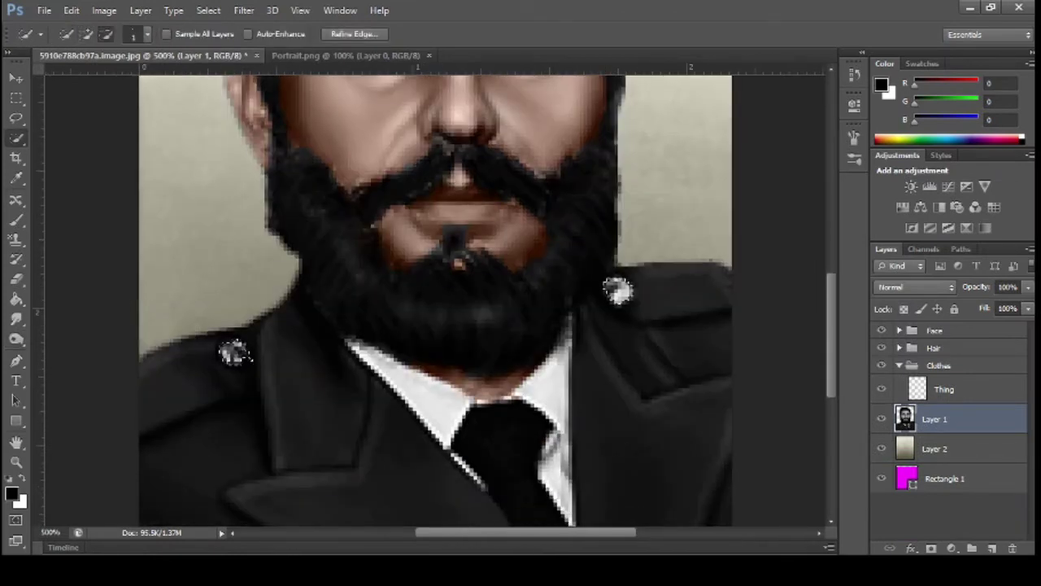
- Add a dark yellow solid colour fill over the selected buttons and set its blend mode to Color
left_click(951, 548)
left_click(947, 218)
left_click(980, 158)
left_click(979, 158)
left_click(915, 287)
left_click(903, 520)
key("ctrl+minus")
key("ctrl+minus")
key("ctrl+minus")
key("ctrl+minus")
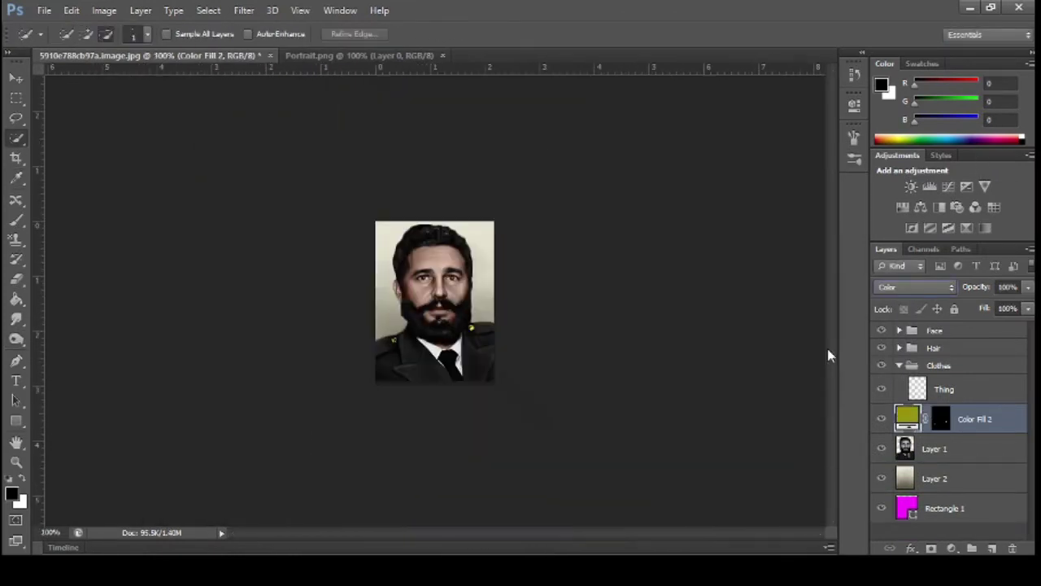
- Rename the yellow fill layer Gold things and place it in the Clothes group
key("ctrl+plus")
key("ctrl+plus")
left_click_drag(832, 350, 831, 374)
double_click(979, 420)
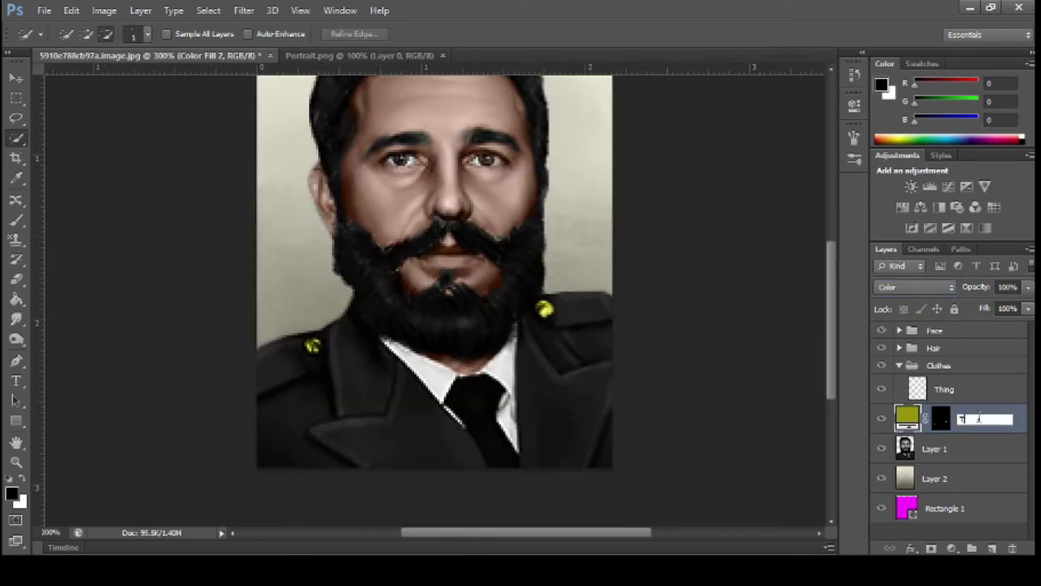
type("Gold things")
key("Return")
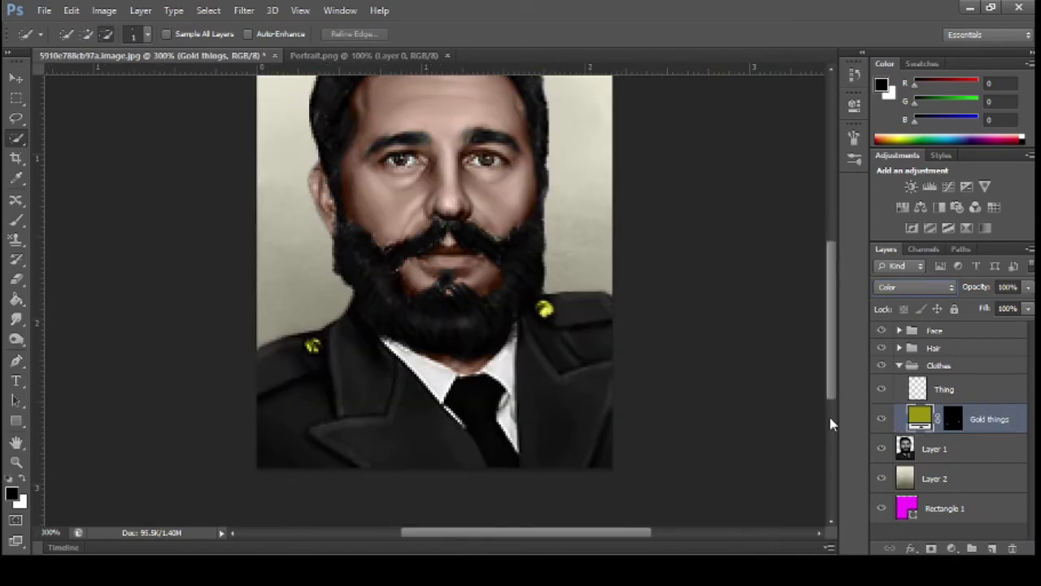
- Burn the shoulder buttons on Layer 1 in the Highlights range at 10% exposure with a size 6 brush
key("ctrl+plus")
left_click(936, 448)
key("o")
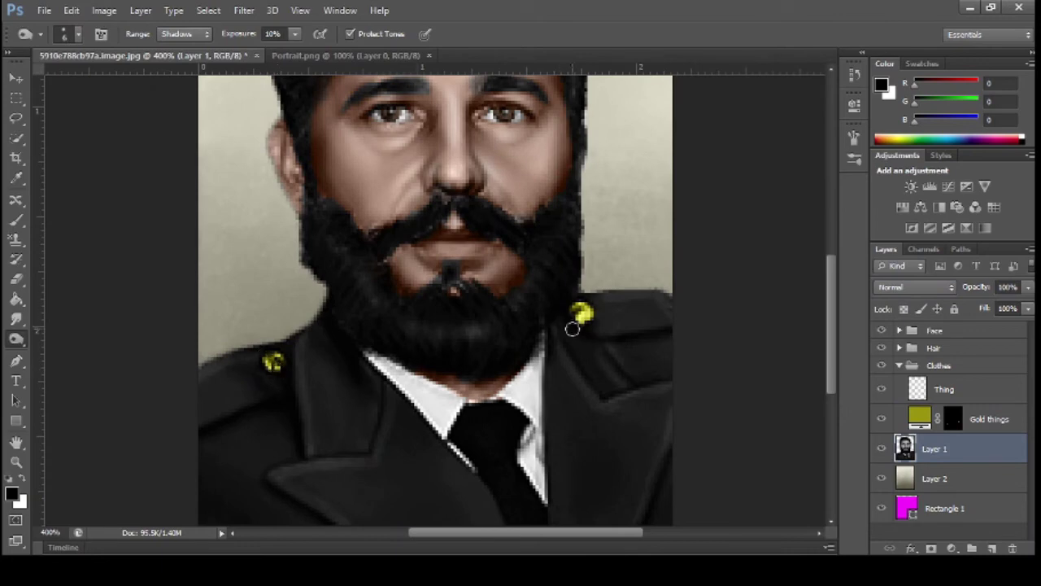
left_click(185, 34)
left_click(177, 72)
key("ctrl+minus")
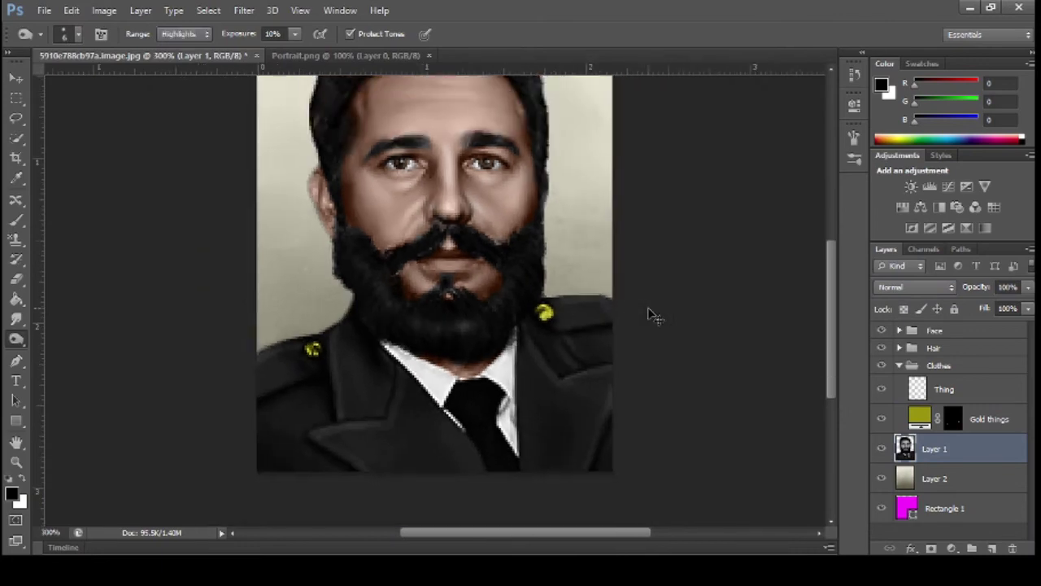
key("ctrl+minus")
- Try white size 2 brush highlights on the shoulder buttons on a new layer above Thing at 69% opacity, and undo them
key("ctrl+plus")
key("ctrl+plus")
key("ctrl+plus")
left_click(960, 389)
left_click(991, 548)
left_click(15, 221)
key("x")
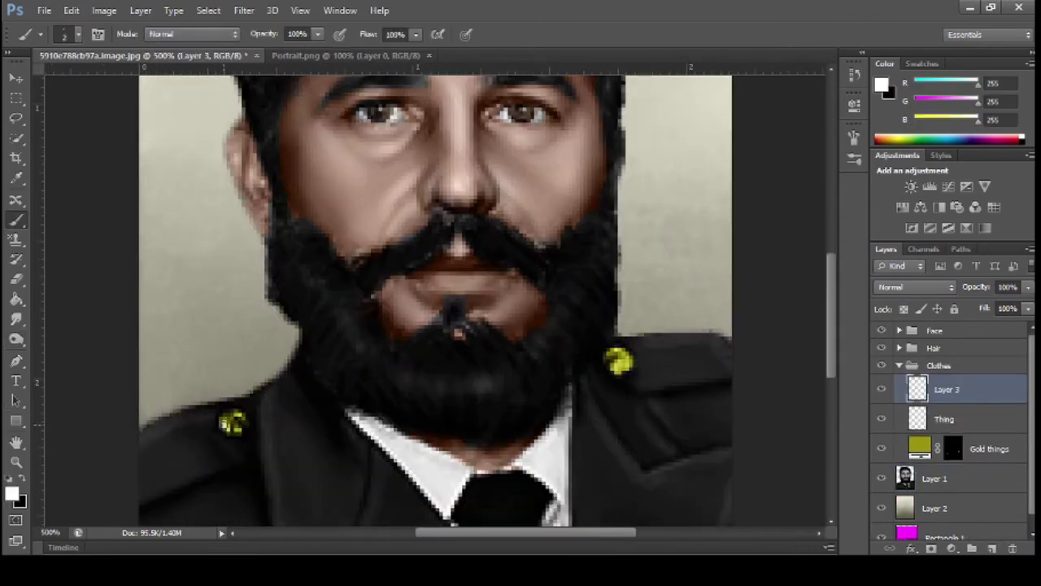
left_click_drag(1027, 291, 1002, 302)
key("ctrl+minus")
key("ctrl+minus")
key("ctrl+minus")
key("ctrl+minus")
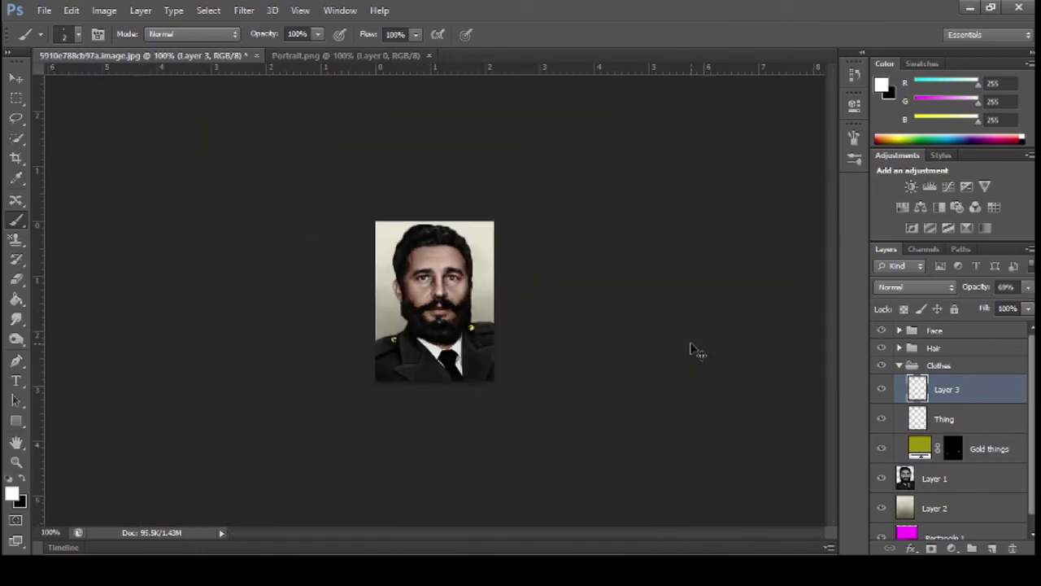
key("ctrl+plus")
key("ctrl+plus")
key("ctrl+plus")
key("ctrl+alt+z")
key("ctrl+alt+z")
key("ctrl+alt+z")
- Try white button highlights again with the layer at 45% opacity, and undo them together with the new layer
scroll(588, 365, "down", 1)
scroll(588, 366, "down", 1)
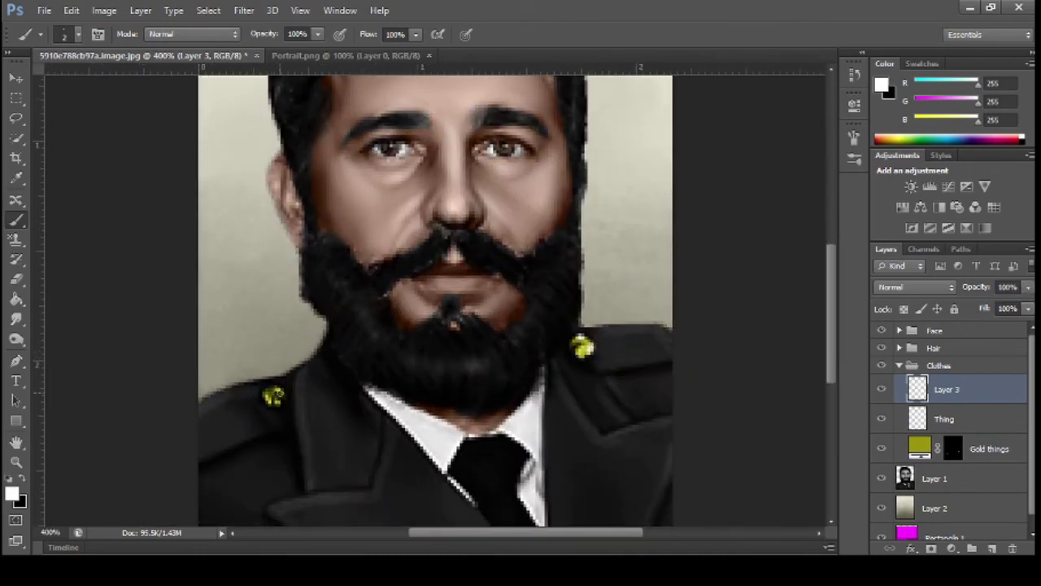
left_click_drag(1028, 288, 989, 309)
key("ctrl+minus")
key("ctrl+minus")
key("ctrl+minus")
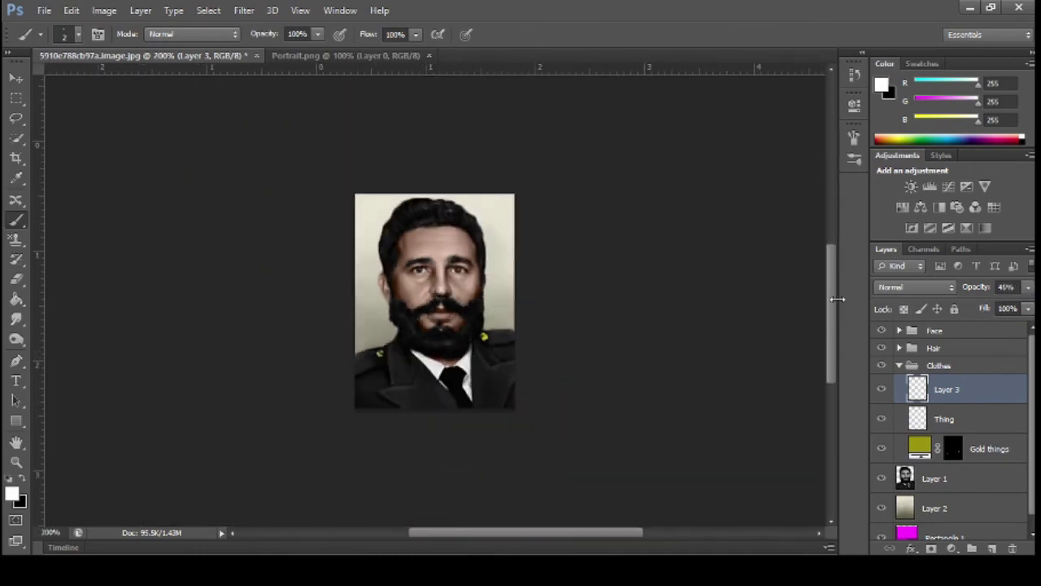
key("ctrl+plus")
key("ctrl+plus")
key("ctrl+alt+z")
key("ctrl+alt+z")
key("ctrl+alt+z")
- Examine the portrait with its yellow shoulder buttons at several zoom levels
left_click(16, 280)
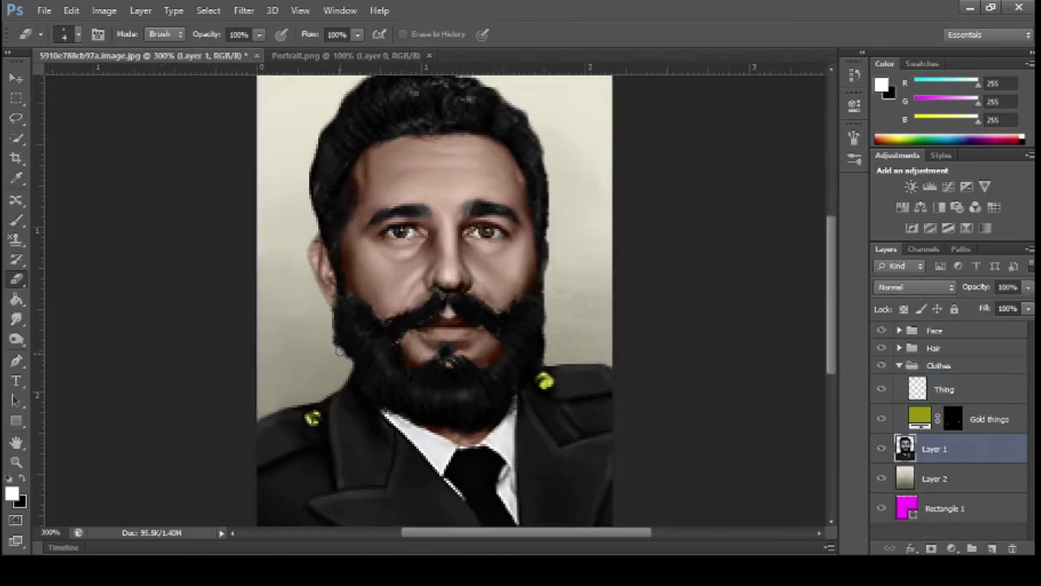
key("ctrl+minus")
key("ctrl+minus")
key("ctrl+minus")
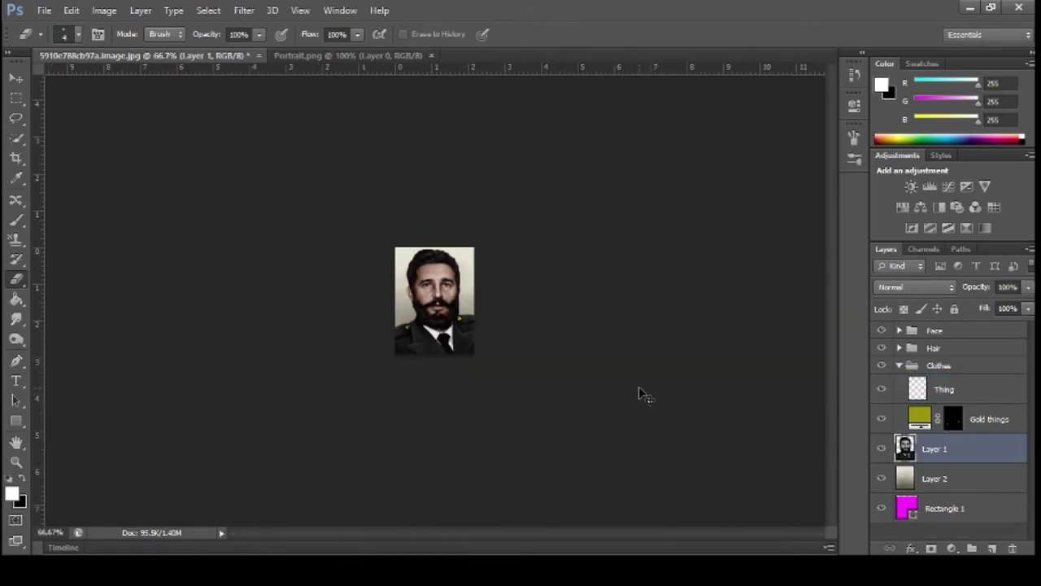
key("ctrl+plus")
key("ctrl+plus")
key("ctrl+plus")
key("ctrl+plus")
- Set the Burn tool to the Shadows range with a size 9 brush and check the portrait at several zoom levels
key("o")
key("alt+shift+s")
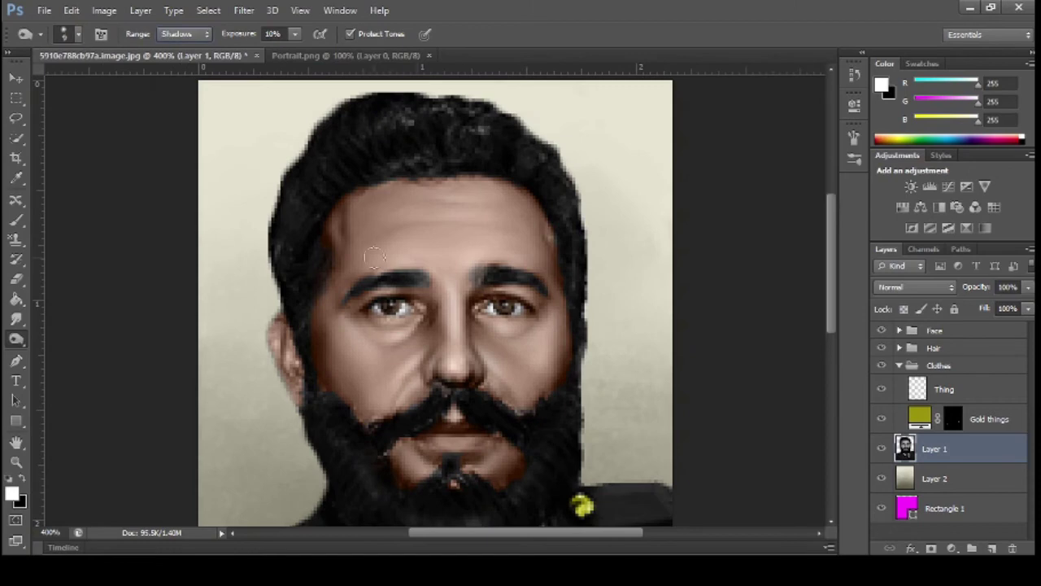
key("ctrl+minus")
key("ctrl+minus")
key("ctrl+minus")
key("ctrl+minus")
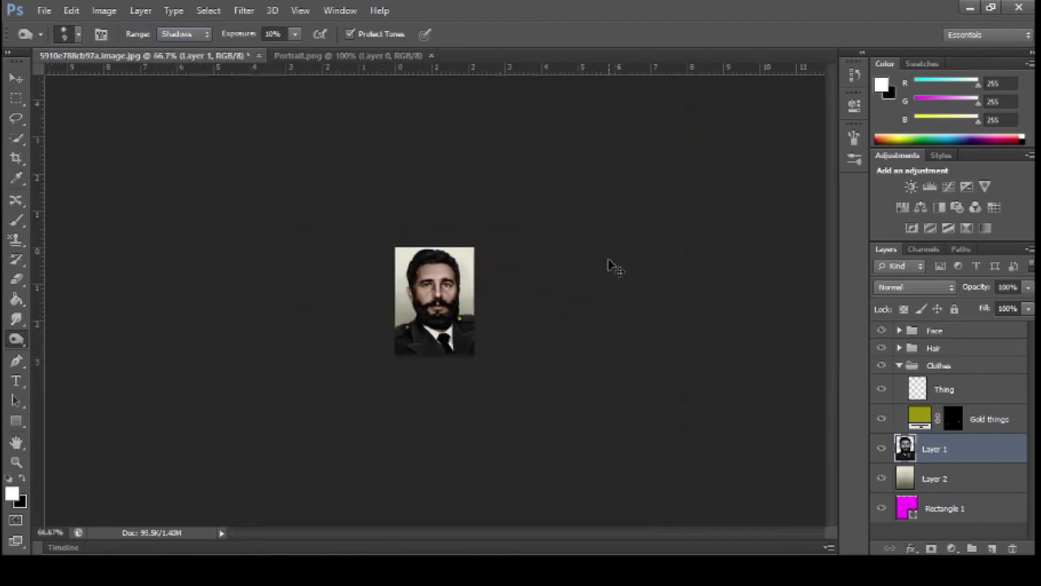
key("ctrl+plus")
key("ctrl+minus")
key("ctrl+plus")
key("ctrl+plus")
key("ctrl+plus")
key("ctrl+plus")
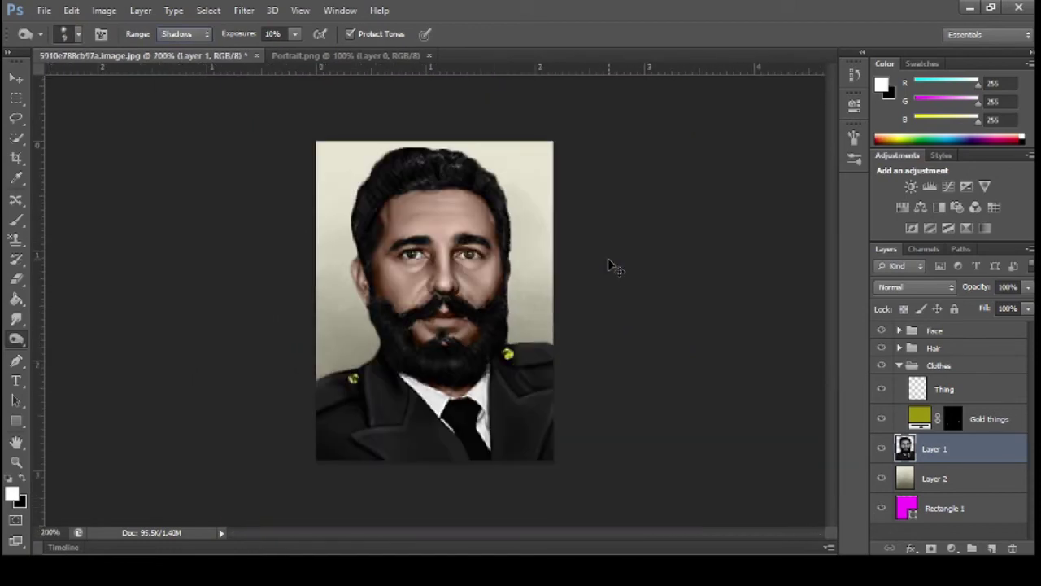
- Create two new layers above Glare in the Face group and name them Cheeks and Lips
left_click(903, 366)
left_click(900, 330)
left_click(941, 471)
left_click(968, 415)
double_click(991, 548)
double_click(945, 444)
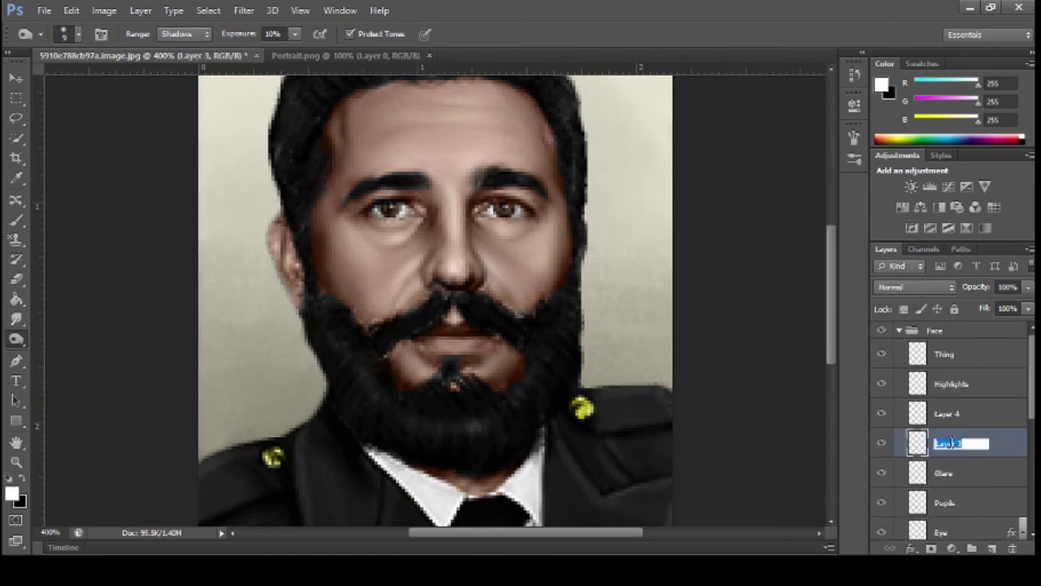
type("Cheeks")
key("Return")
double_click(949, 414)
type("Lips")
key("Return")
- Paint dark red (R 86) across the cheeks and nose on the Cheeks layer with a size 11 brush and set the layer's opacity to 13%
left_click(943, 455)
key("x")
key("i")
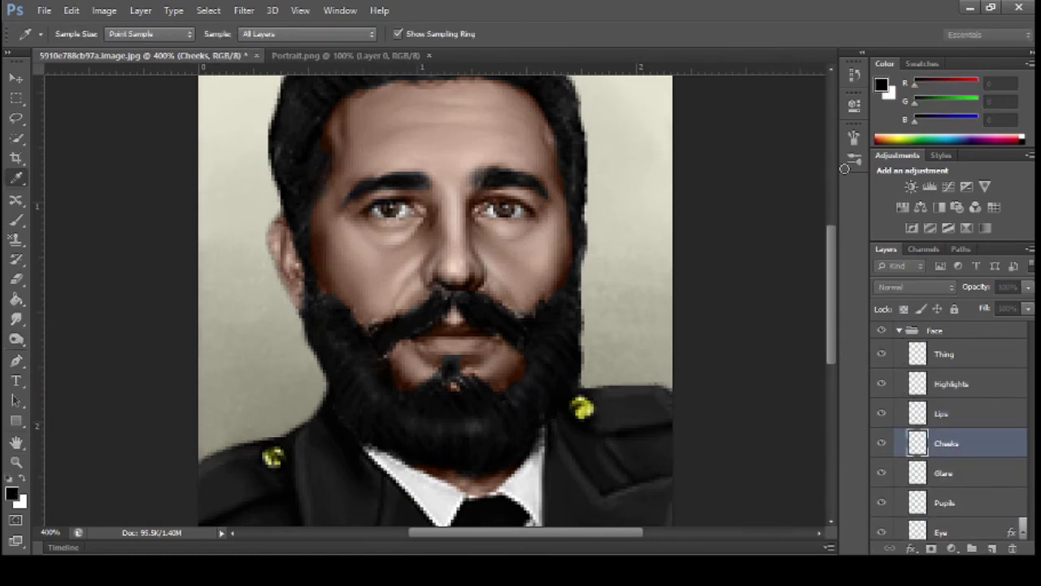
key("Return")
left_click(16, 299)
left_click(19, 221)
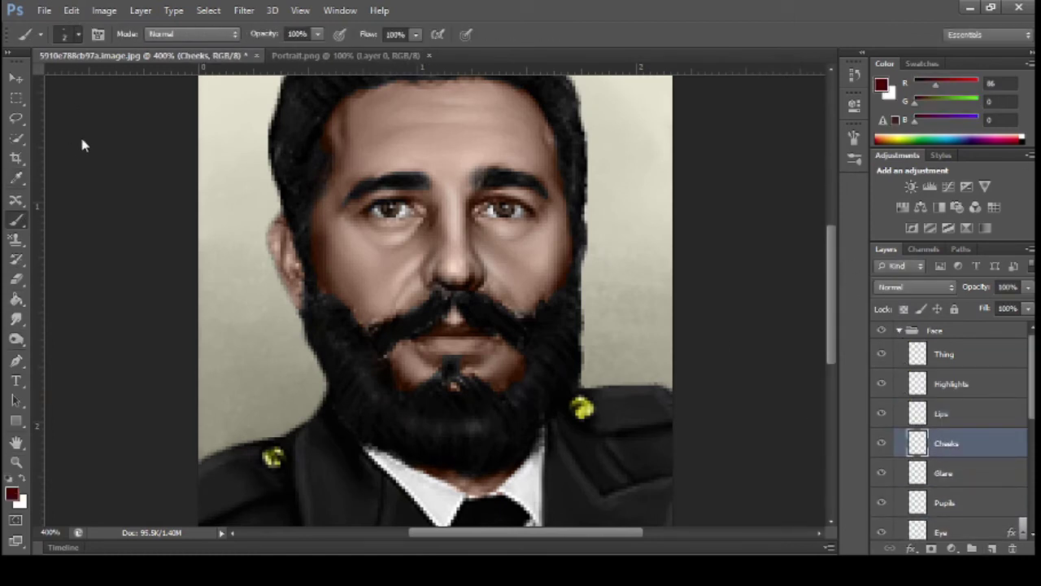
mouse_move(453, 270)
left_mouse_down()
mouse_move(521, 293)
mouse_move(493, 246)
mouse_move(366, 303)
mouse_move(316, 225)
mouse_move(370, 279)
mouse_move(318, 277)
mouse_move(276, 244)
left_mouse_up()
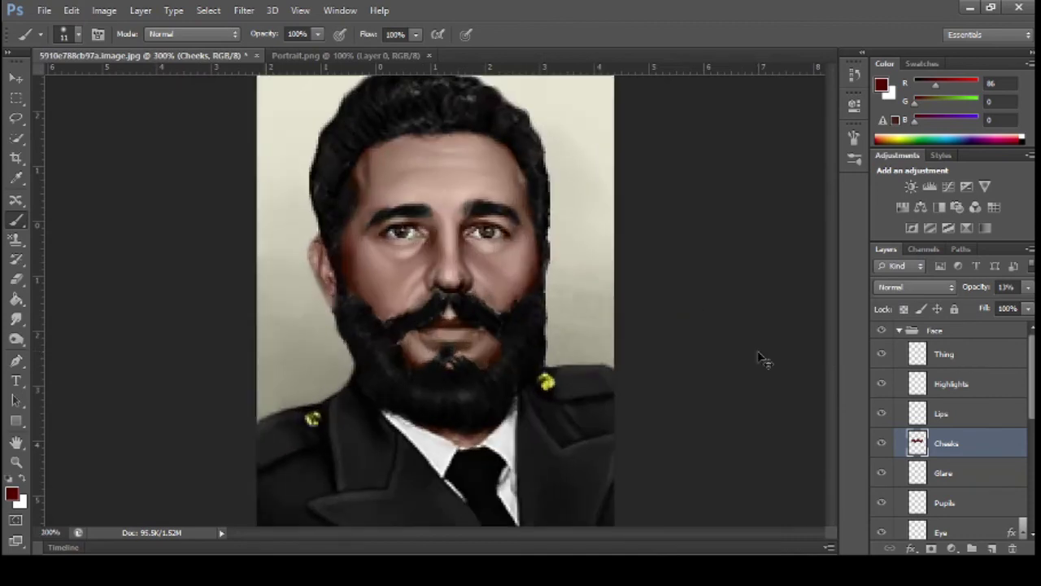
- Paint the lips red (R 209) on the Lips layer with a size 7 brush and lower the layer's opacity to 7%
key("alt+bracketright")
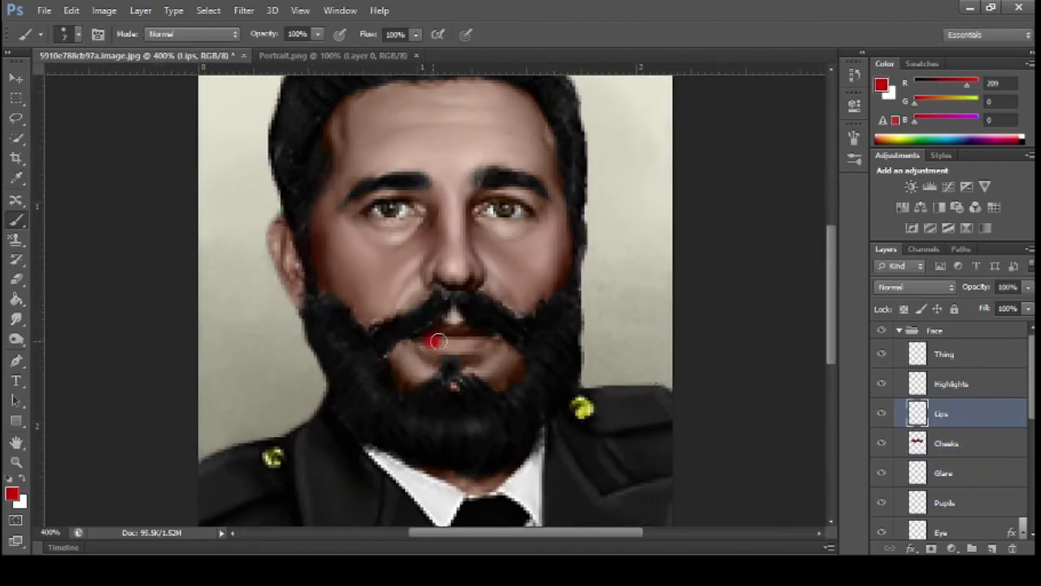
mouse_move(437, 341)
left_mouse_down()
mouse_move(479, 334)
mouse_move(438, 335)
left_mouse_up()
left_click_drag(968, 308, 955, 306)
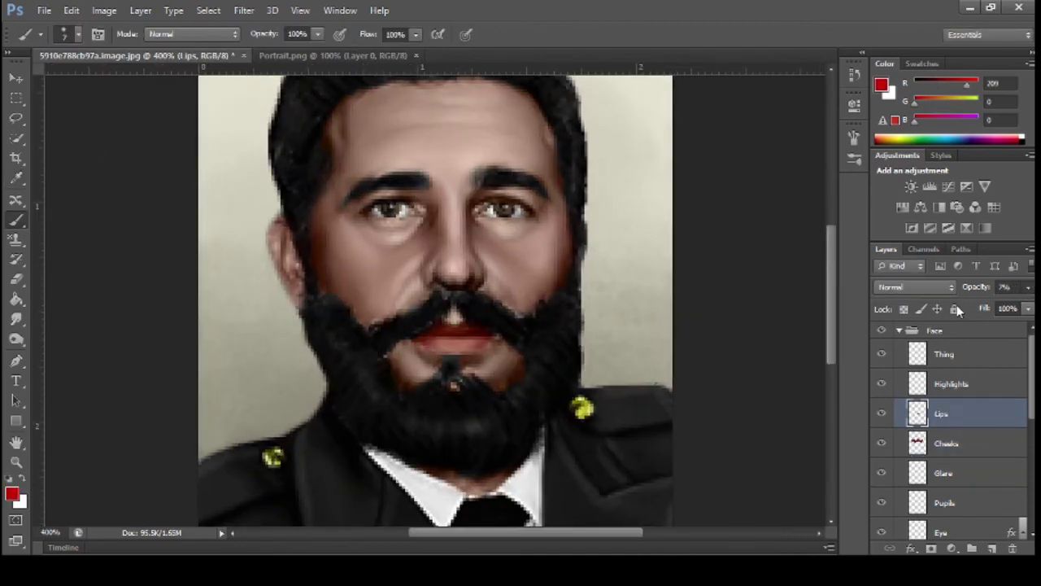
- Touch up the mouth on the Highlights layer with a white size 2 brush and smudge it with a size 5 brush at 28% strength
left_click(956, 355)
left_click(970, 377)
key("x")
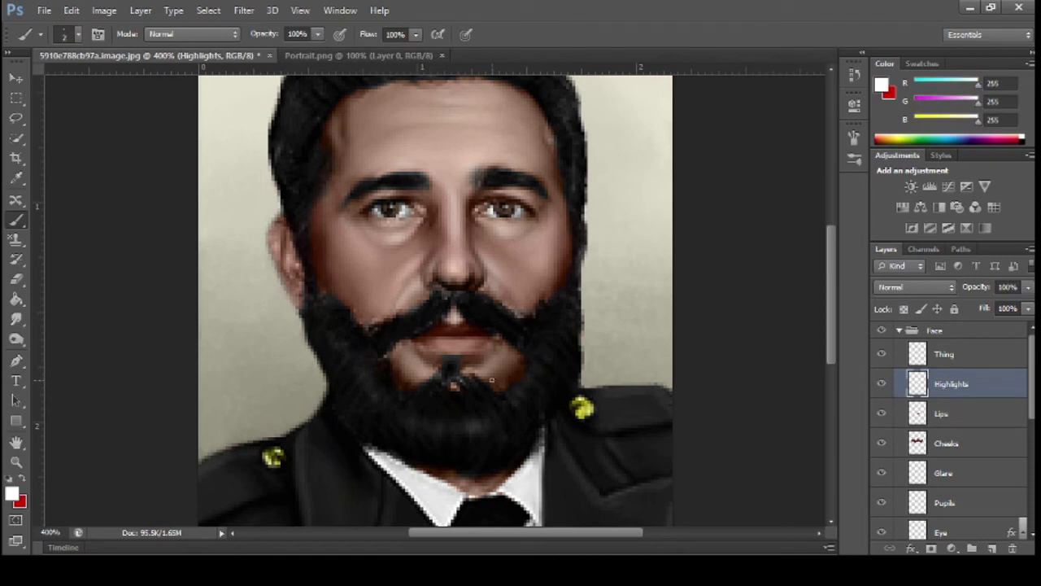
key("r")
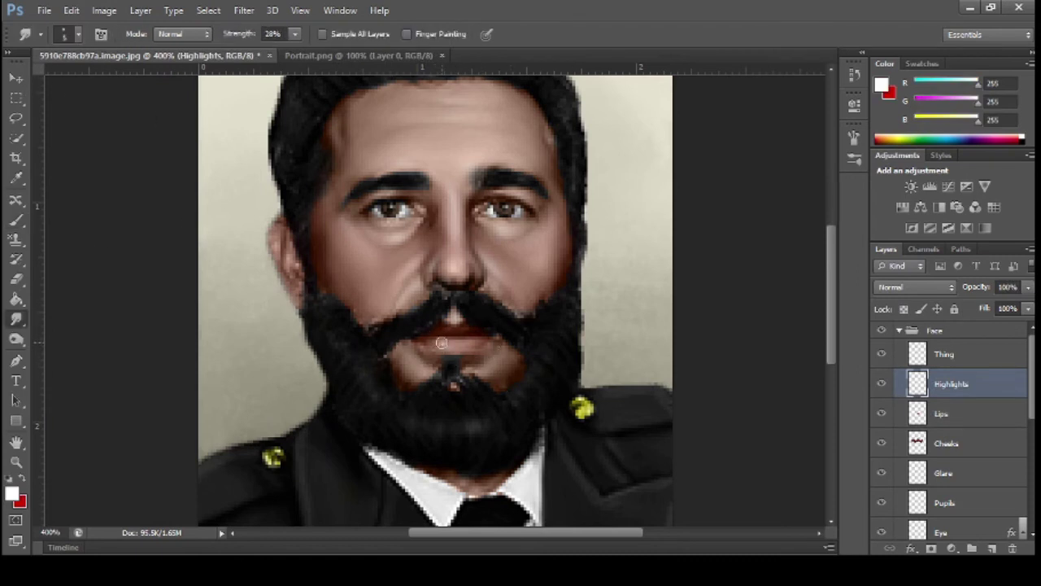
- Check the coloured cheeks and lips at several zoom levels and collapse the Face group
scroll(448, 308, "down", 1)
key("ctrl+minus")
key("ctrl+minus")
key("ctrl+minus")
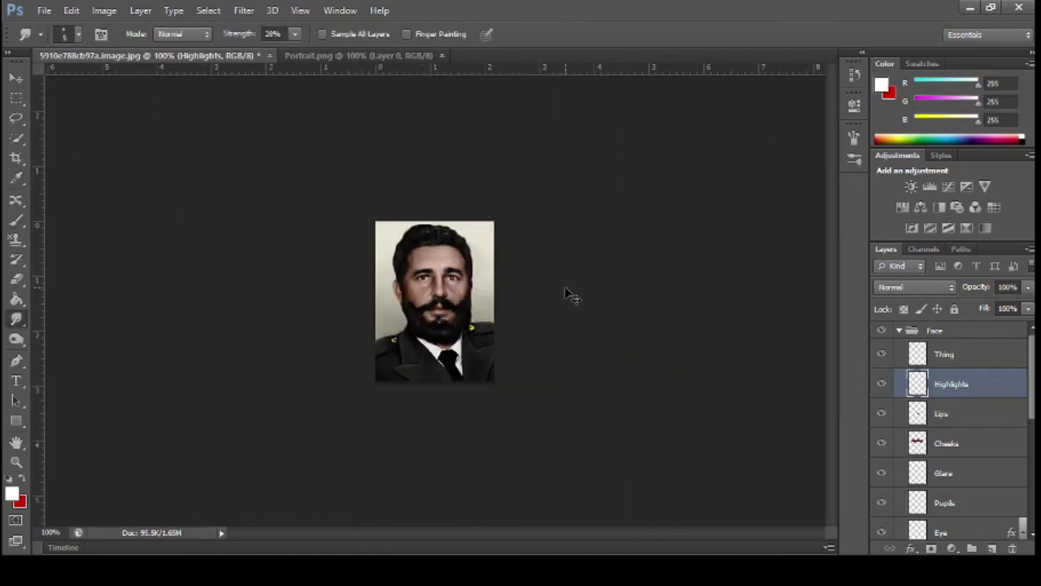
key("ctrl+plus")
key("ctrl+plus")
key("ctrl+plus")
key("ctrl+plus")
left_click(898, 330)
scroll(741, 328, "up", 2)
key("ctrl+minus")
key("ctrl+minus")
key("ctrl+minus")
key("ctrl+minus")
key("ctrl+minus")
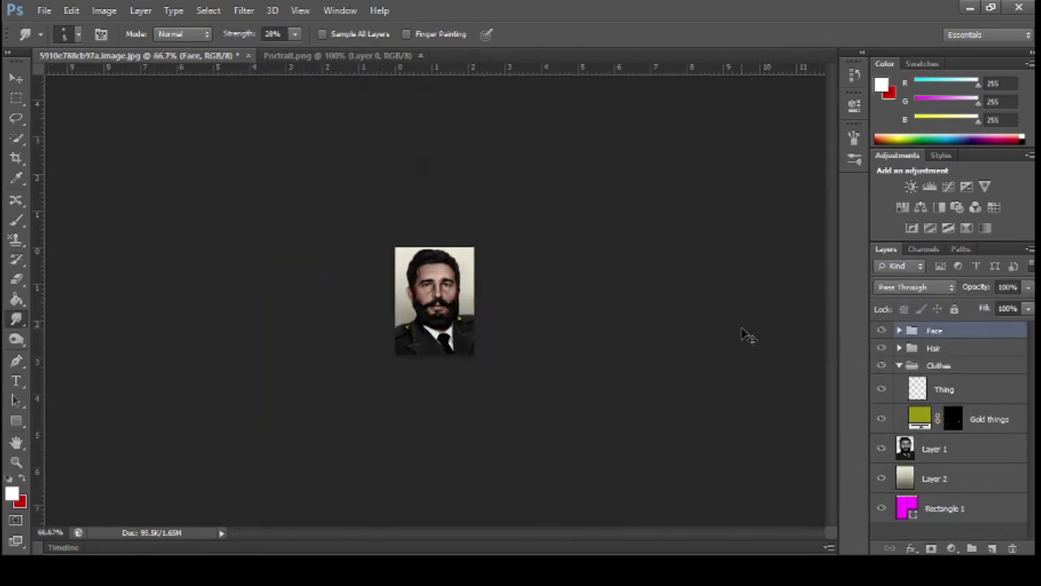
key("ctrl+plus")
key("ctrl+plus")
key("ctrl+plus")
key("ctrl+plus")
- Hide Layer 2 and erase stray edges around the head on Layer 1 with a size 4 eraser
left_click(935, 449)
scroll(97, 339, "up", 3)
scroll(97, 339, "down", 2)
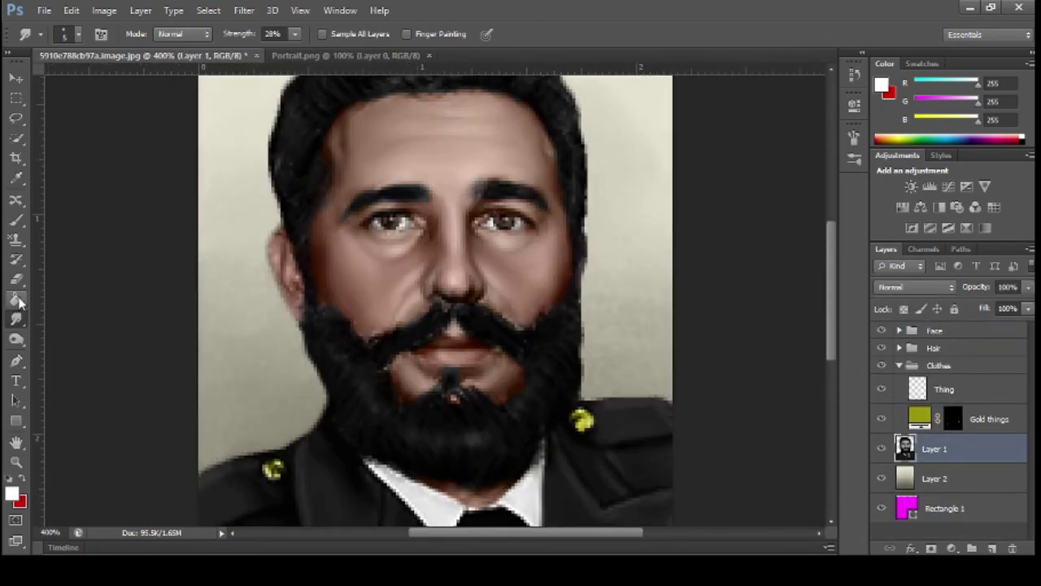
left_click(16, 280)
left_click(881, 478)
scroll(260, 244, "up", 2)
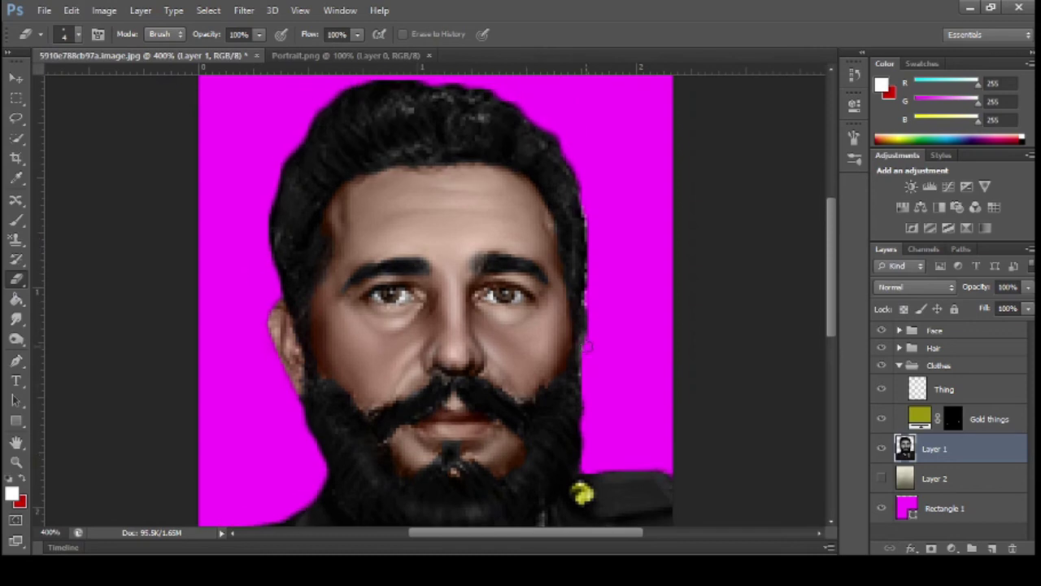
scroll(644, 282, "down", 2)
scroll(596, 396, "up", 3)
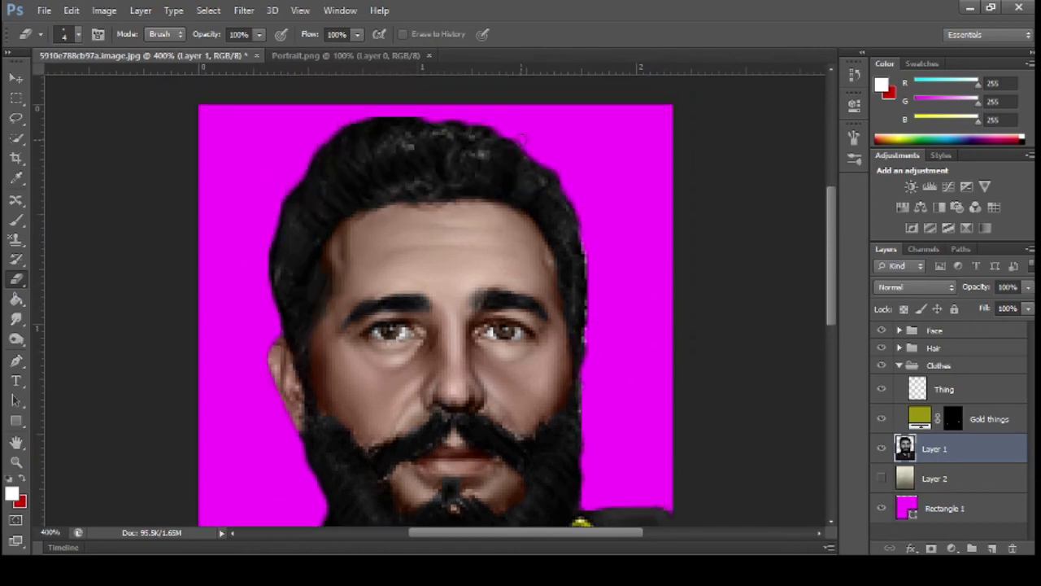
key("End")
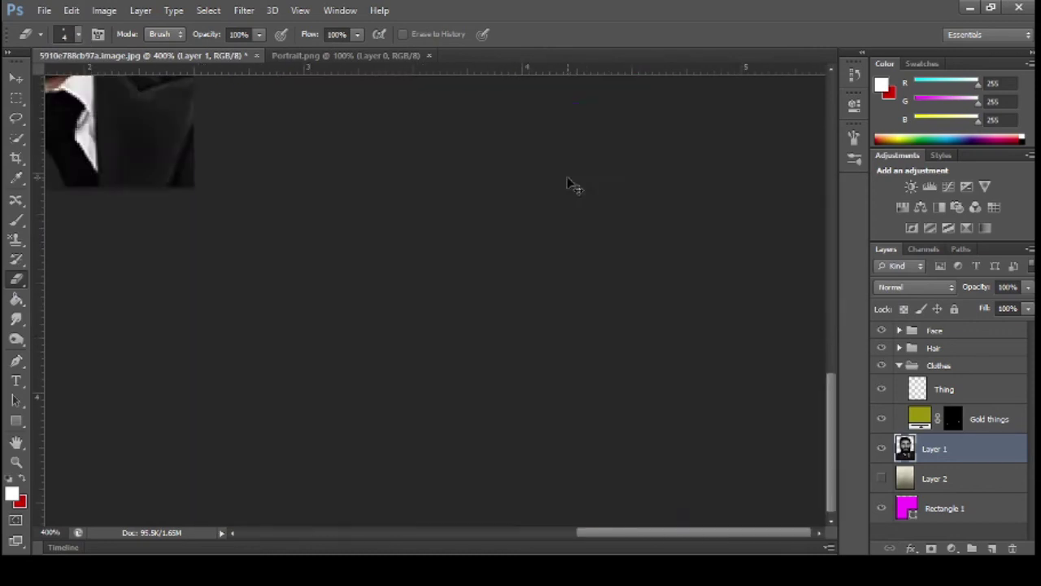
- Compare the cut-out with Layer 2 shown and hidden, and continue cleaning the upper hair outline on Layer 1
key("ctrl+1")
left_click(882, 478)
left_click(882, 479)
key("ctrl+plus")
key("ctrl+plus")
key("ctrl+plus")
scroll(690, 369, "up", 4)
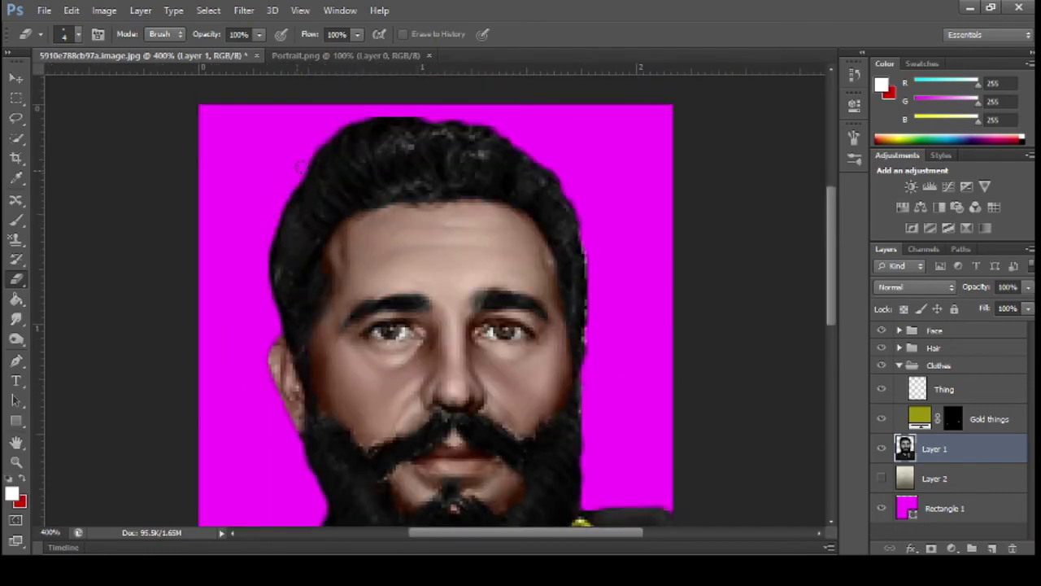
key("ctrl+minus")
key("ctrl+minus")
key("ctrl+minus")
key("ctrl+minus")
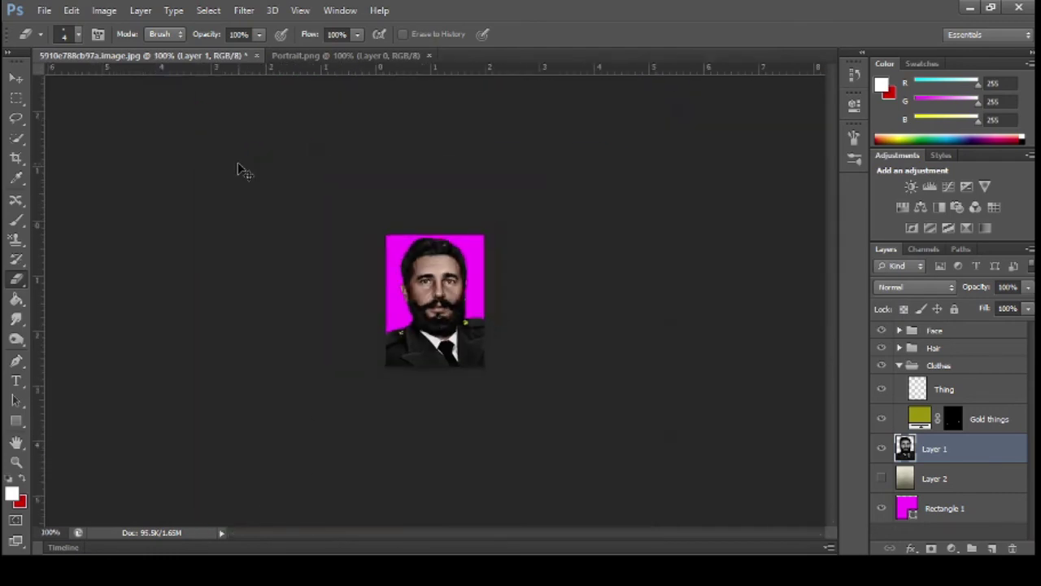
- Show Layer 2 again and check the head's outline against the beige background at several zoom levels
key("ctrl+plus")
key("ctrl+plus")
key("ctrl+plus")
key("ctrl+plus")
left_click(882, 479)
key("ctrl+minus")
key("ctrl+minus")
key("ctrl+minus")
key("ctrl+minus")
key("ctrl+plus")
key("ctrl+plus")
key("ctrl+plus")
key("ctrl+plus")
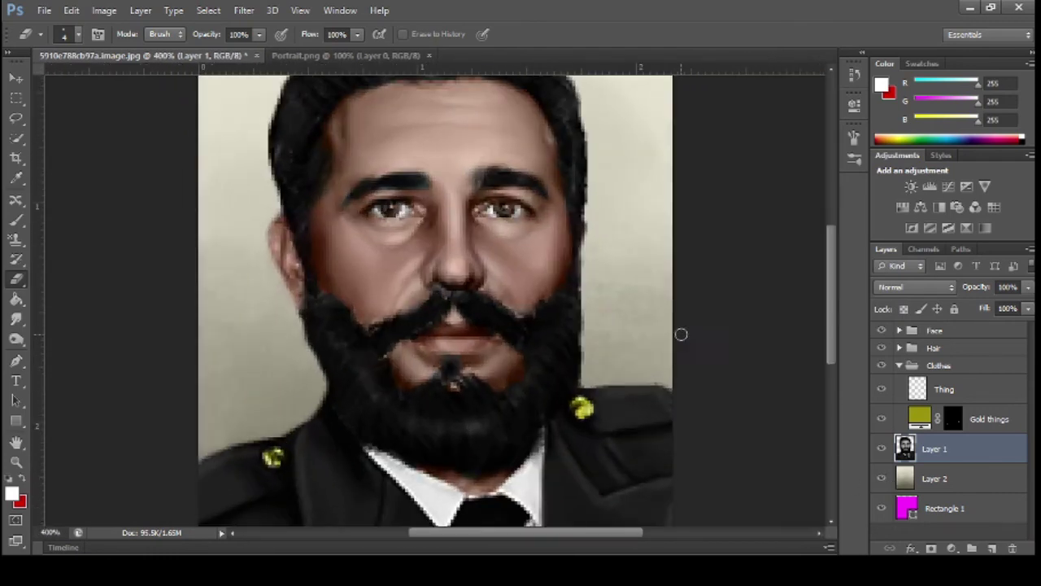
key("ctrl+minus")
key("ctrl+minus")
key("ctrl+minus")
key("ctrl+plus")
key("ctrl+plus")
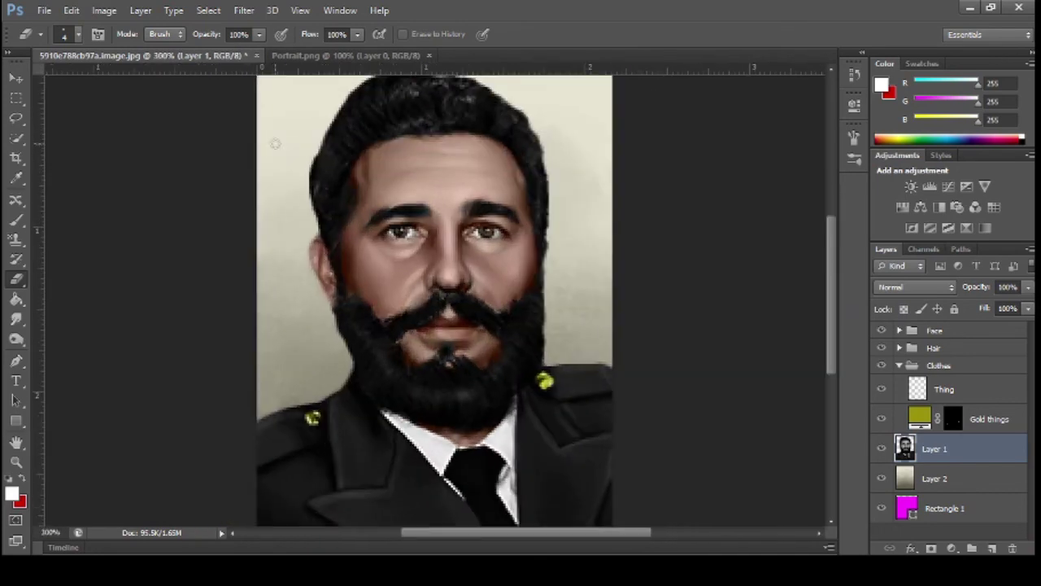
- Refine the outline along the top of the hair on Layer 1 with the size 4 eraser, checking it at several zoom levels
scroll(348, 175, "up", 2)
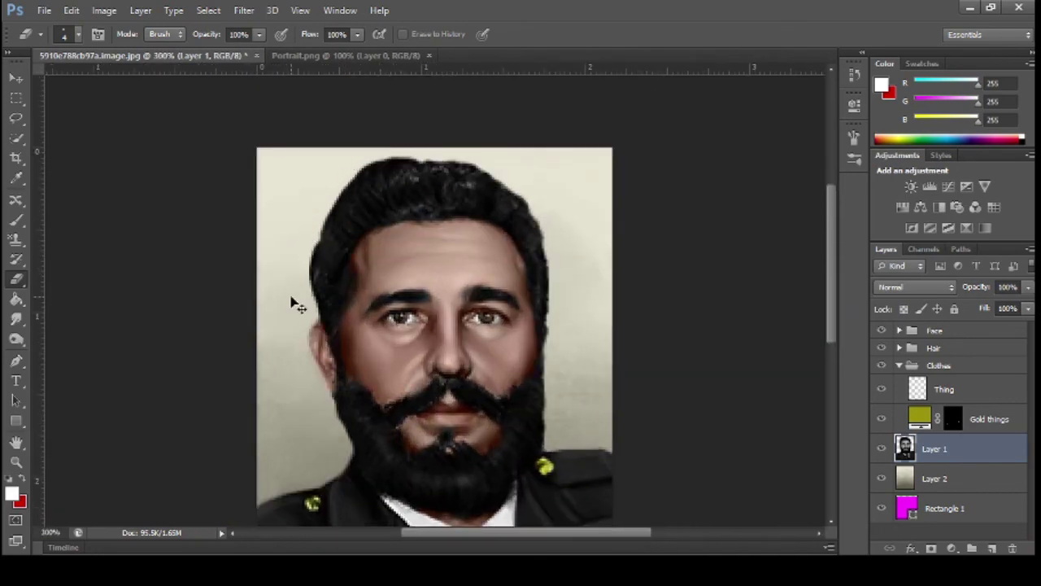
key("ctrl+minus")
key("ctrl+minus")
key("ctrl+minus")
key("ctrl+plus")
key("ctrl+plus")
key("ctrl+plus")
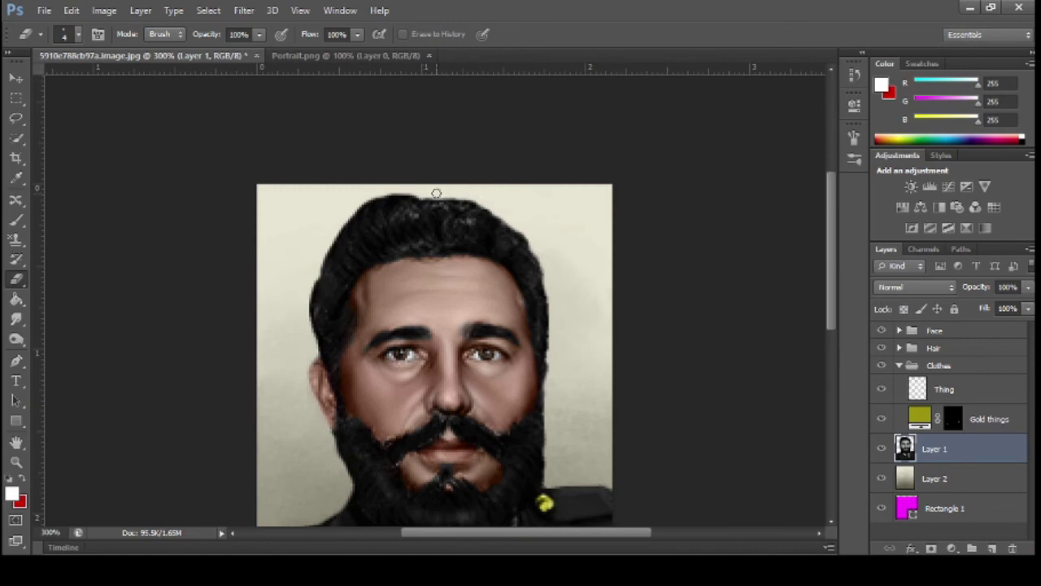
key("ctrl+minus")
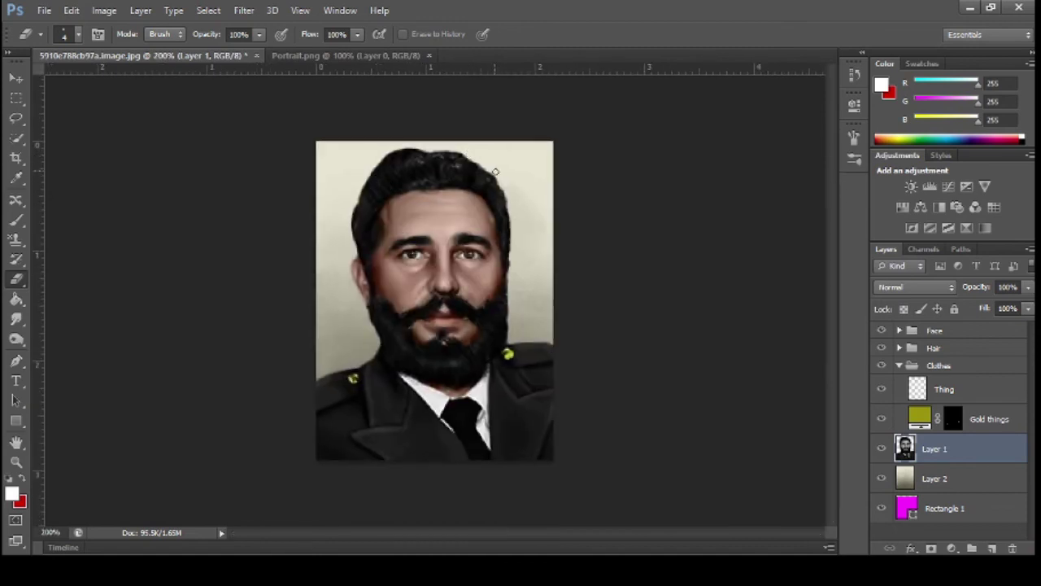
key("ctrl+plus")
key("ctrl+minus")
key("ctrl+minus")
key("ctrl+minus")
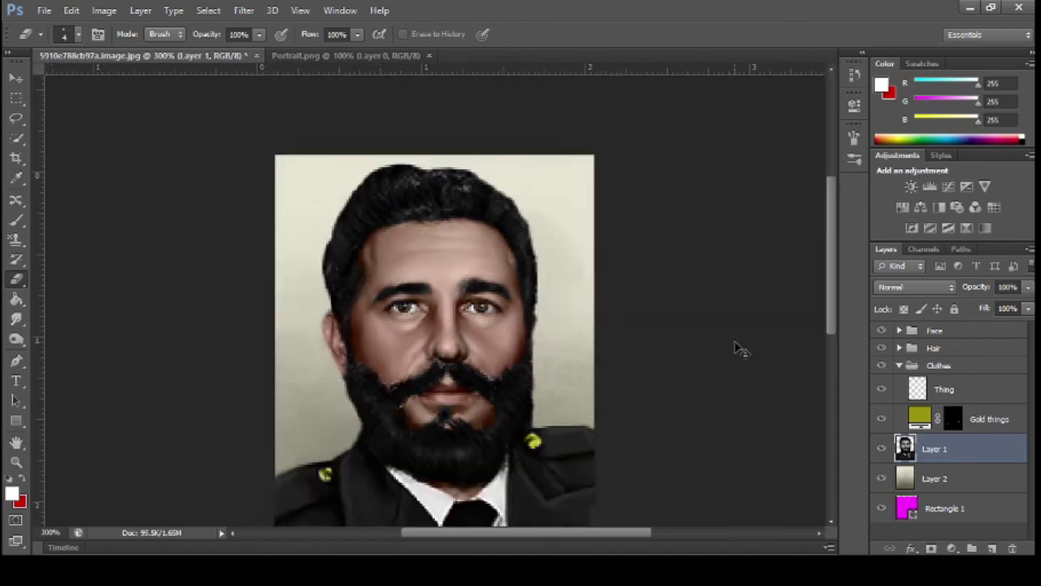
key("ctrl+plus")
key("ctrl+plus")
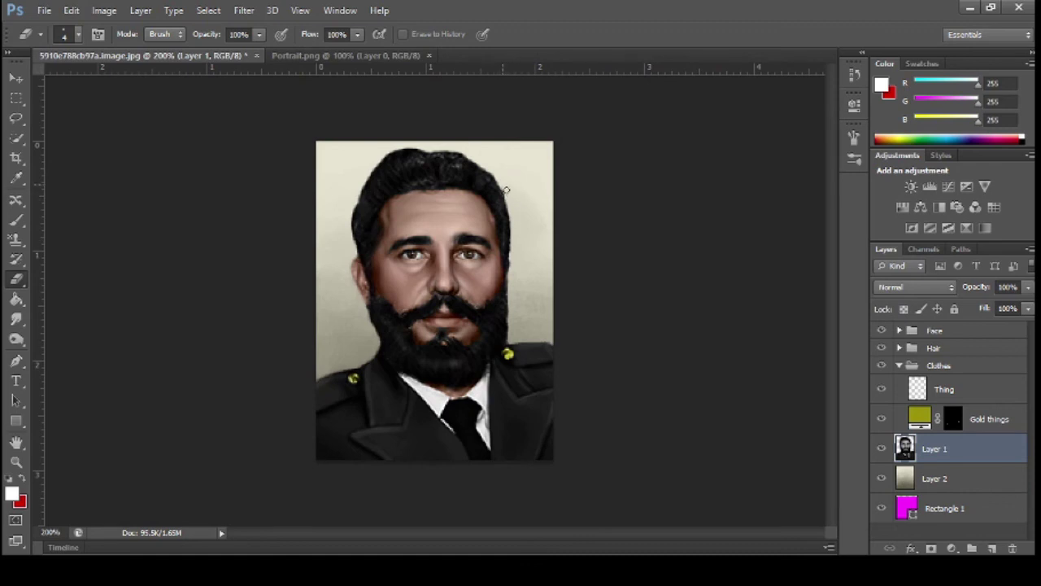
- Examine the hair's outer edge beside the forehead at several zoom levels for remaining flaws
key("ctrl+minus")
key("ctrl+minus")
key("ctrl+minus")
key("ctrl+plus")
key("ctrl+plus")
key("ctrl+plus")
key("ctrl+minus")
key("ctrl+minus")
key("ctrl+minus")
key("ctrl+plus")
key("ctrl+plus")
key("ctrl+plus")
key("ctrl+plus")
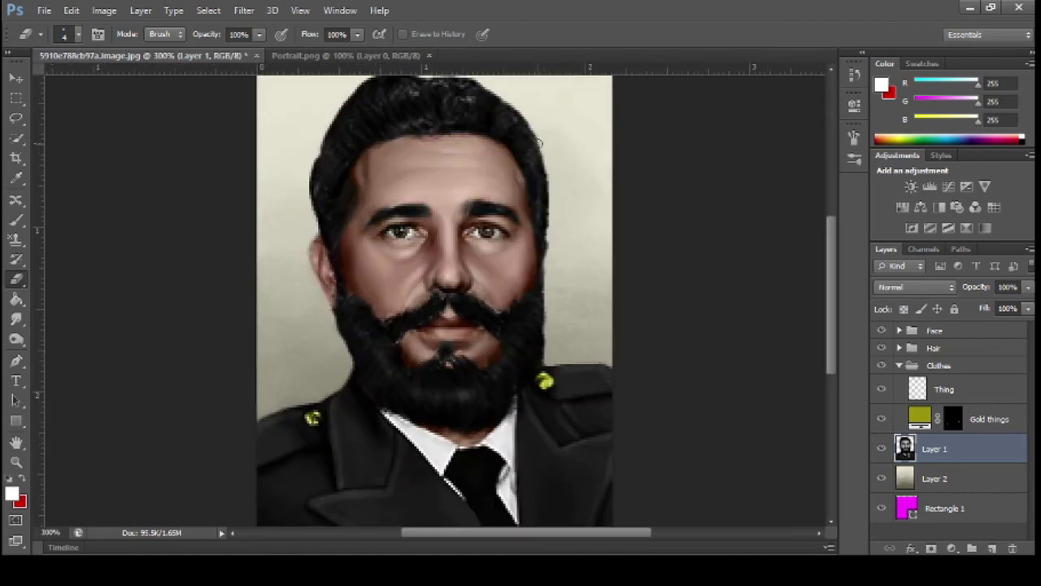
key("ctrl+minus")
key("ctrl+minus")
key("ctrl+minus")
key("ctrl+plus")
key("ctrl+plus")
key("ctrl+plus")
key("ctrl+plus")
- Expand the Hair group, select its upper Black layer, check the whole portrait and collapse the group
left_click(899, 347)
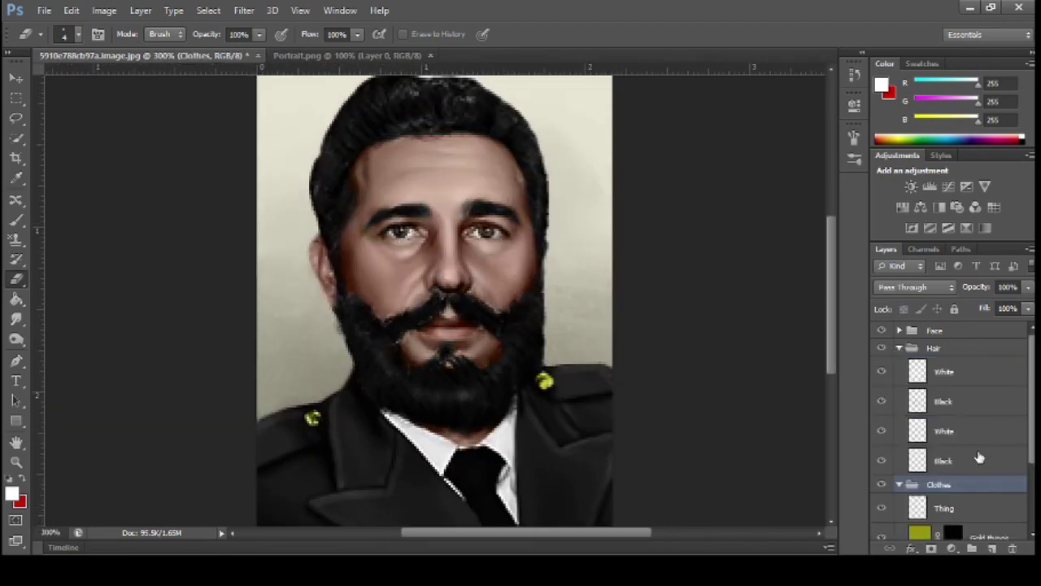
left_click(944, 401)
key("ctrl+minus")
key("ctrl+minus")
key("ctrl+minus")
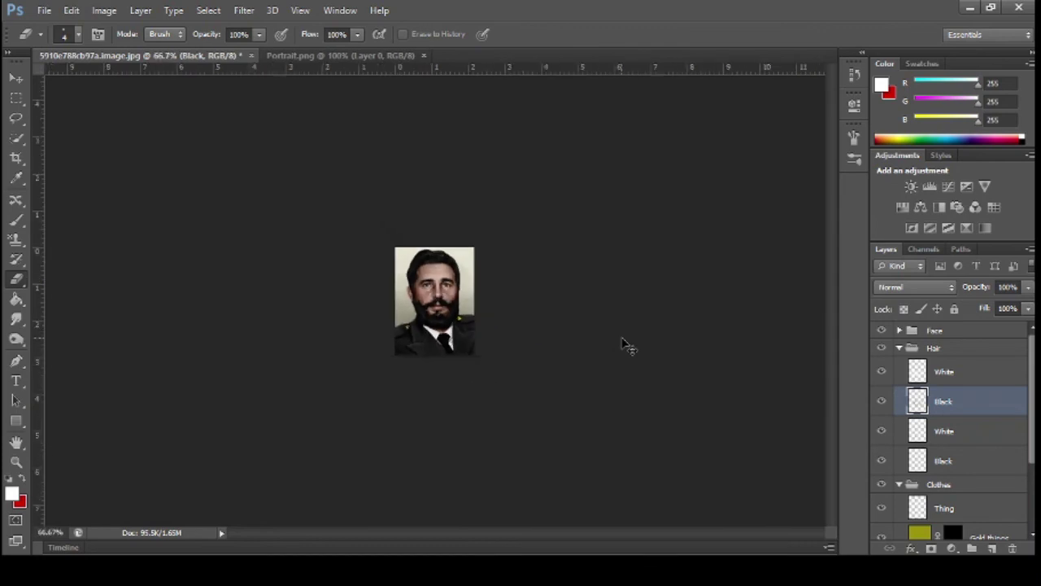
key("ctrl+plus")
key("ctrl+plus")
key("ctrl+plus")
left_click(899, 347)
- Burn the shirt collar between the pointed lapel and the tie on Layer 1, using the Highlights range, 75% exposure and a size 14 brush
left_click(944, 389)
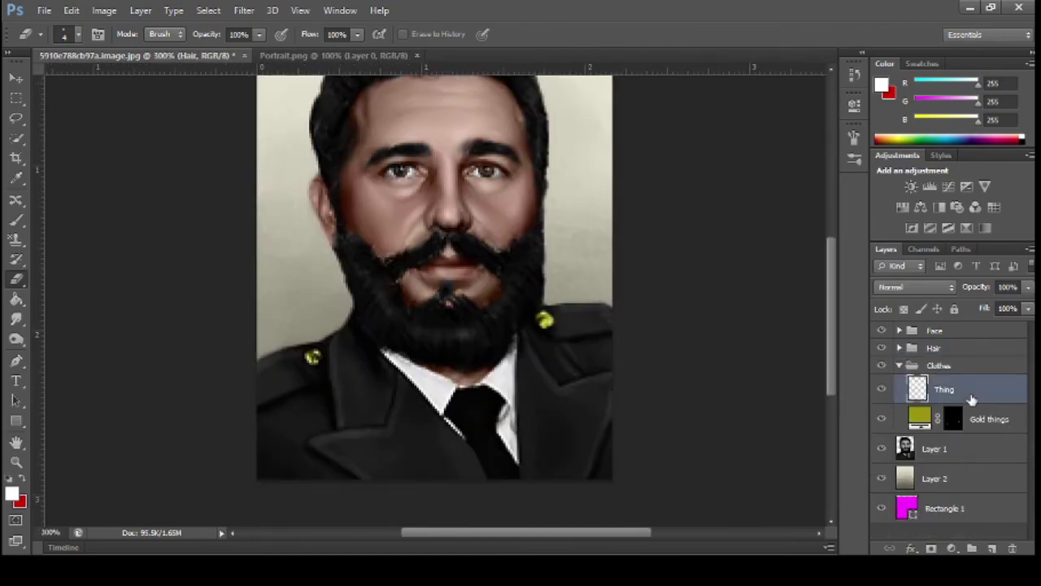
left_click(988, 453)
key("o")
key("7")
key("5")
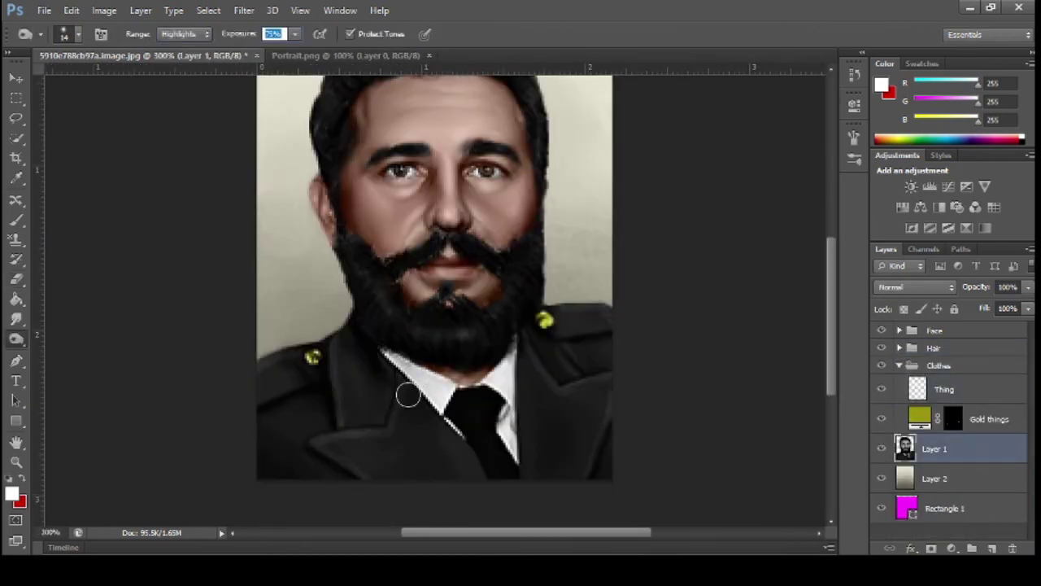
scroll(562, 426, "down", 1)
scroll(544, 434, "up", 1)
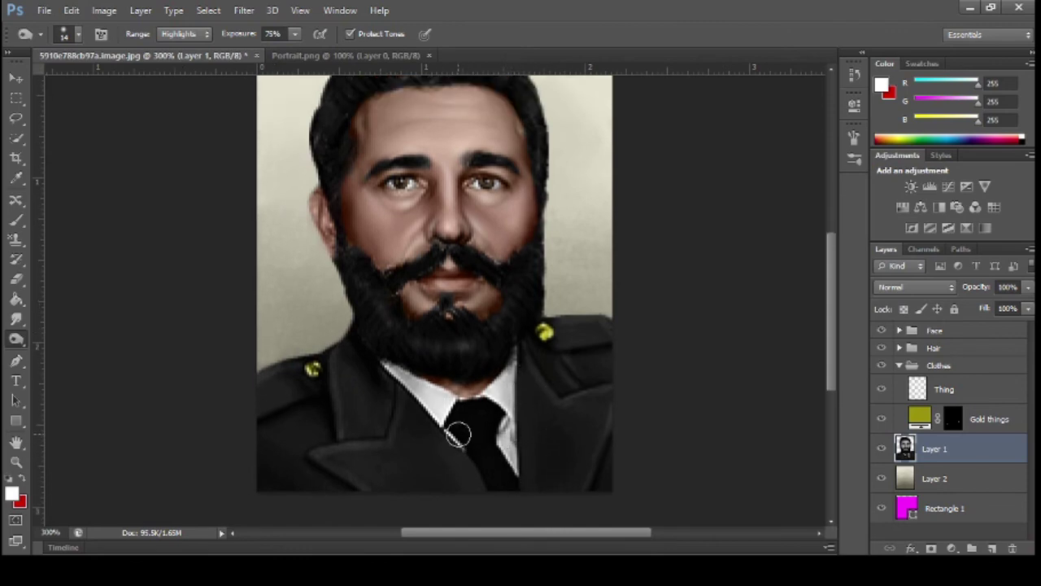
key("ctrl+minus")
key("ctrl+minus")
key("ctrl+minus")
key("ctrl+plus")
key("ctrl+plus")
key("ctrl+plus")
key("ctrl+plus")
left_click_drag(444, 405, 388, 361)
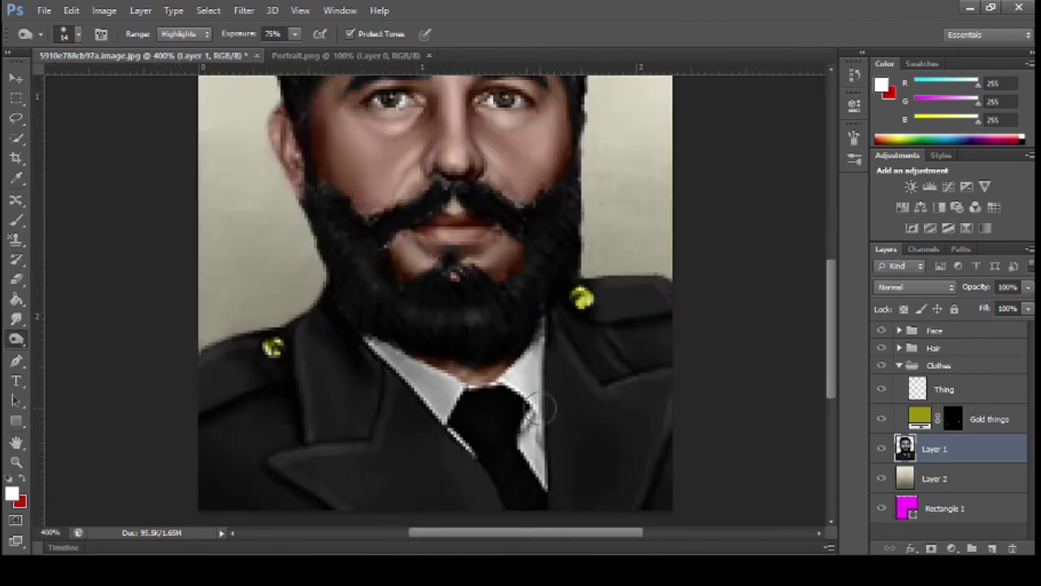
- Burn the opposite side of the shirt collar with the same settings and check the shading at several zoom levels
left_click_drag(540, 408, 523, 358)
scroll(600, 423, "down", 1)
key("ctrl+minus")
key("ctrl+minus")
key("ctrl+minus")
key("ctrl+plus")
key("ctrl+plus")
key("ctrl+plus")
scroll(603, 429, "down", 2)
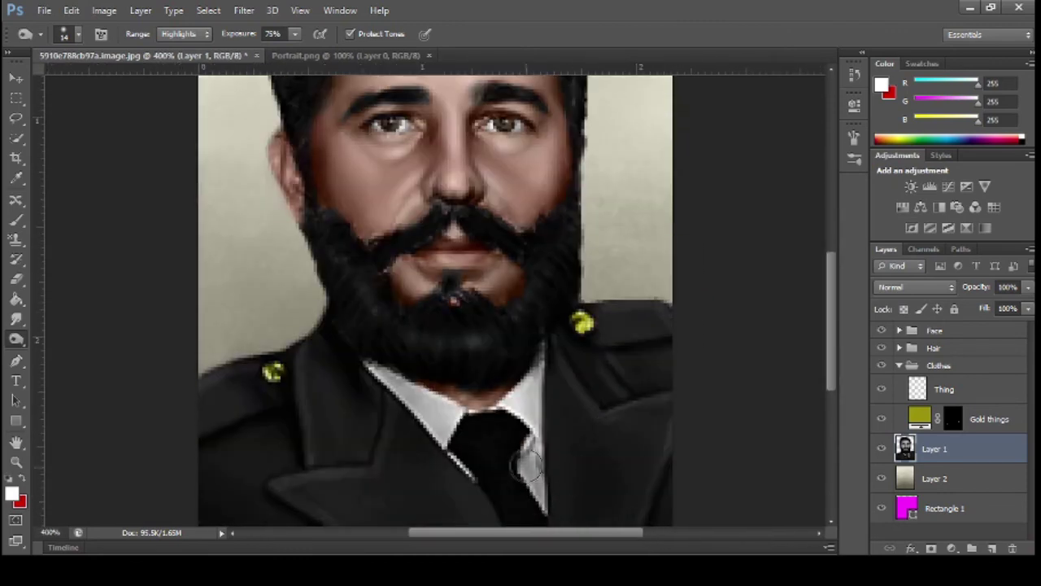
- Deepen the shading along the collar's edge next to the lapel with a size 4 Burn brush at 89% exposure
mouse_move(399, 385)
left_mouse_down()
mouse_move(445, 446)
mouse_move(370, 368)
left_mouse_up()
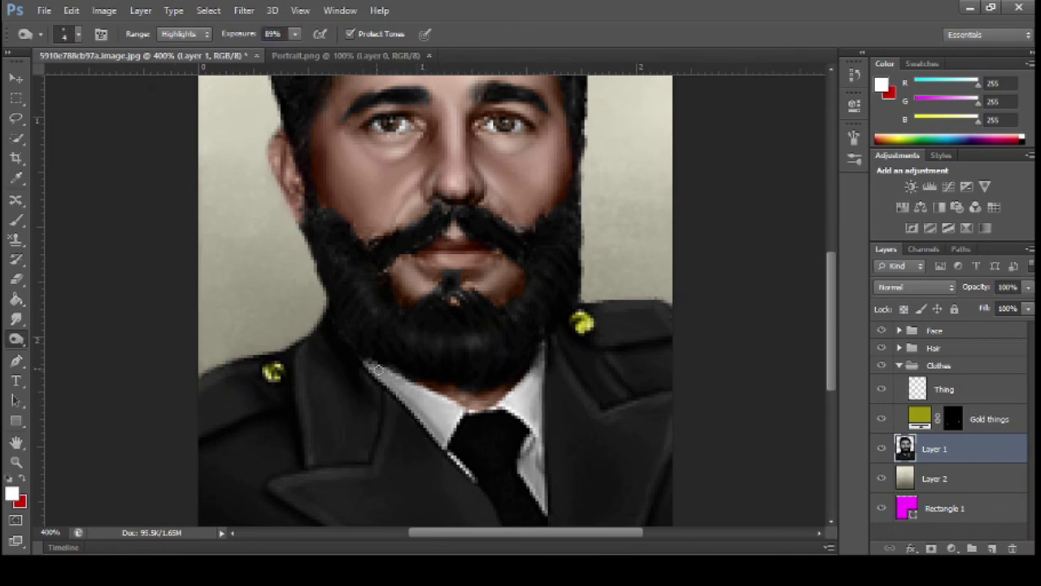
key("ctrl+minus")
key("ctrl+minus")
key("ctrl+minus")
key("ctrl+plus")
key("ctrl+plus")
key("ctrl+plus")
scroll(672, 442, "down", 3)
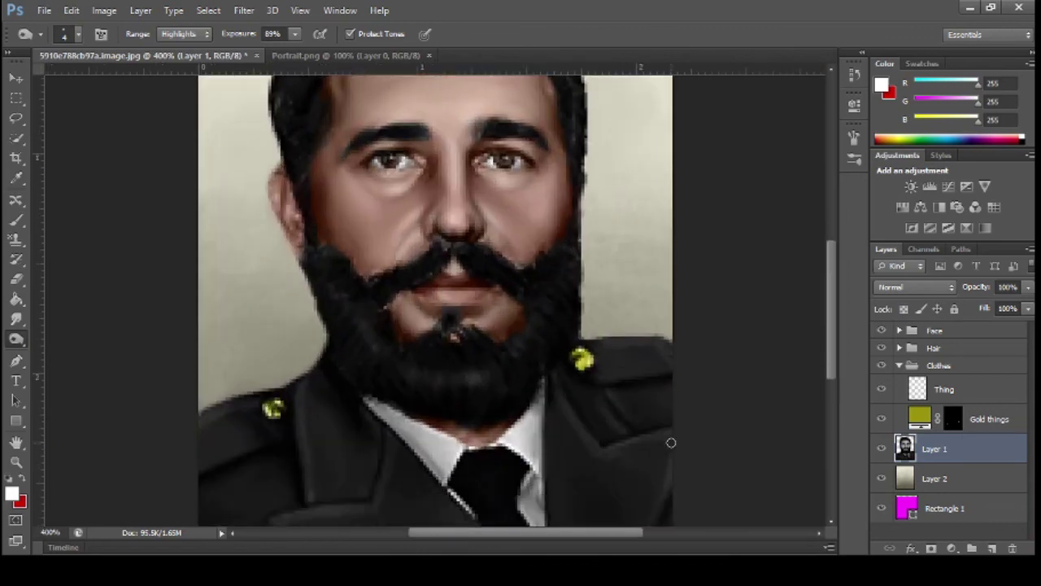
left_click(600, 402, "ctrl")
left_click(991, 548)
left_click(14, 223)
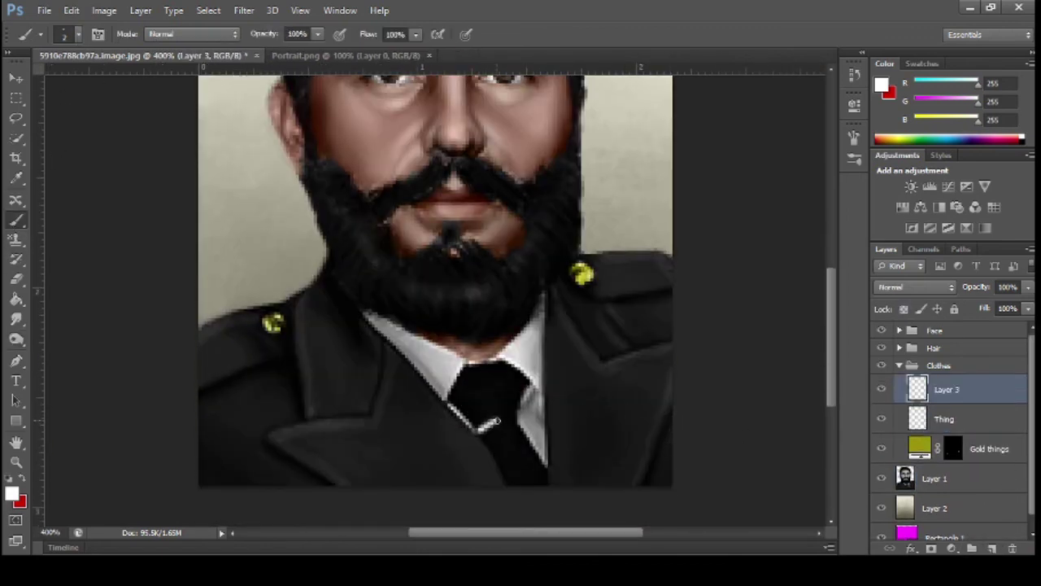
left_click_drag(985, 307, 966, 309)
key("Delete")
- Lighten the tie on Layer 1 with a size 8 Dodge brush, using the Shadows range and 24% exposure
key("ctrl+minus")
key("ctrl+minus")
key("ctrl+minus")
key("ctrl+plus")
key("ctrl+plus")
key("ctrl+plus")
left_click(935, 449)
right_click(17, 338)
left_click(66, 341)
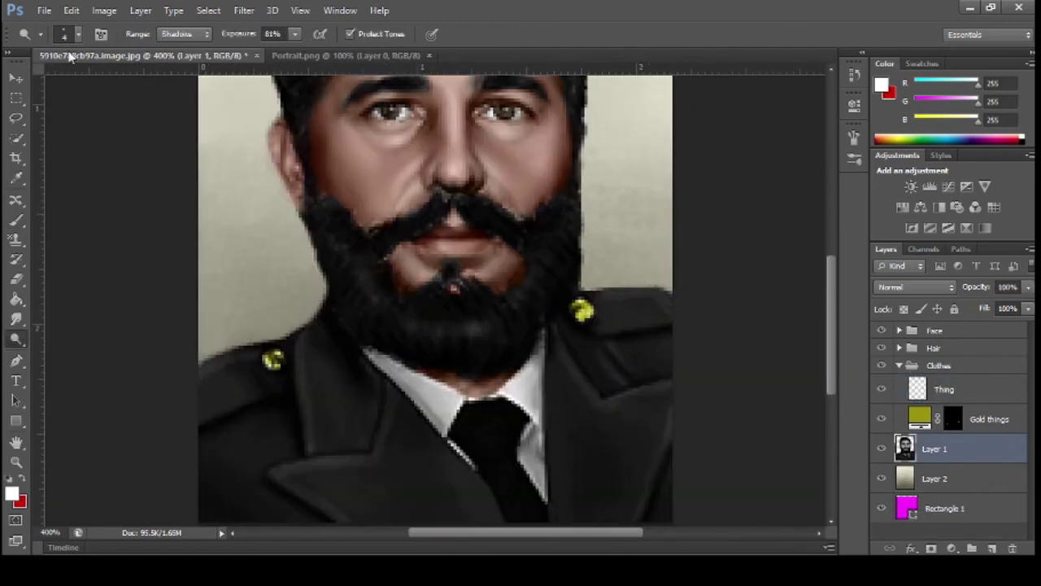
scroll(504, 460, "down", 2)
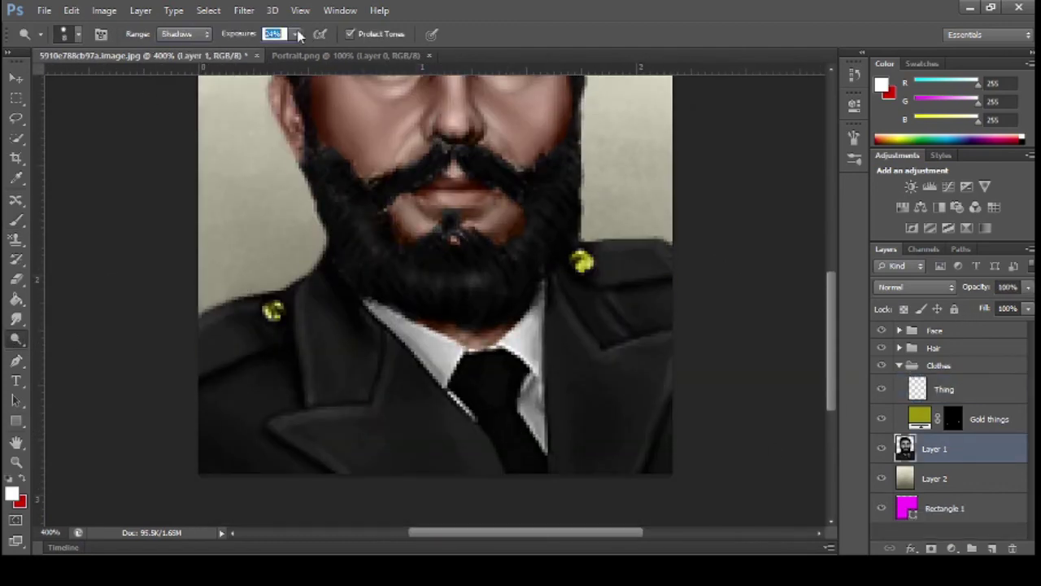
scroll(513, 394, "down", 2)
scroll(572, 464, "up", 2)
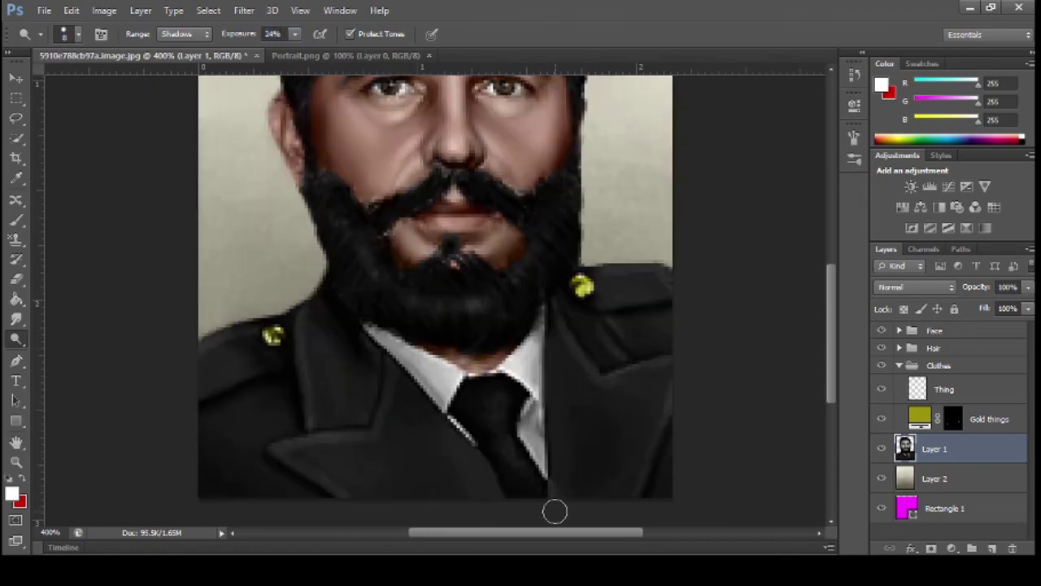
scroll(553, 508, "down", 4)
scroll(648, 398, "up", 4)
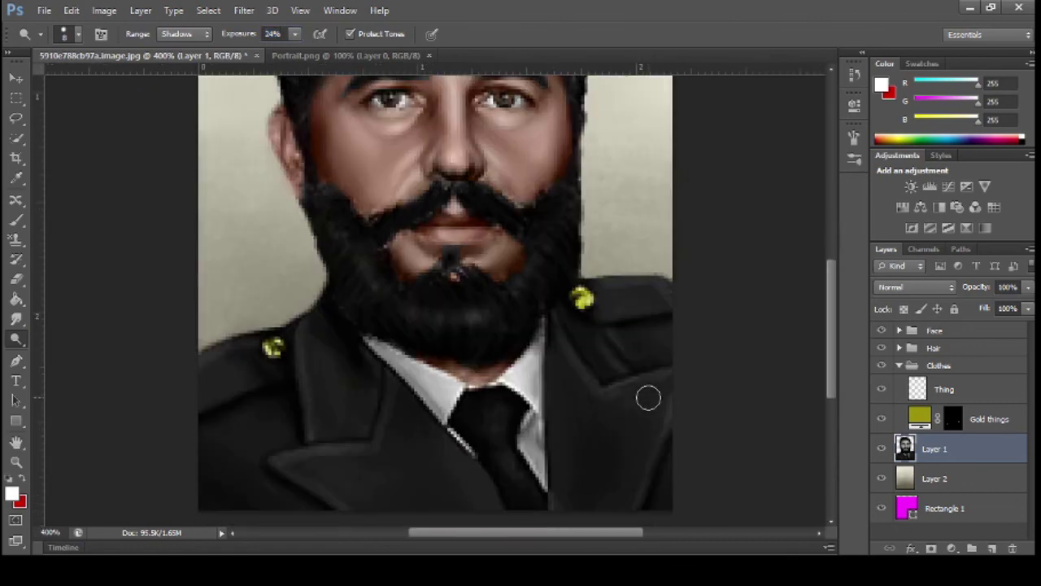
- Switch to the Burn tool at size 4 and 89% exposure and set its range to Shadows
left_click(85, 360)
left_click(181, 34)
left_click(171, 22)
scroll(640, 469, "up", 5)
- Check the whole portrait at reduced magnification and collapse the Clothes group
key("ctrl+minus")
key("ctrl+minus")
key("ctrl+minus")
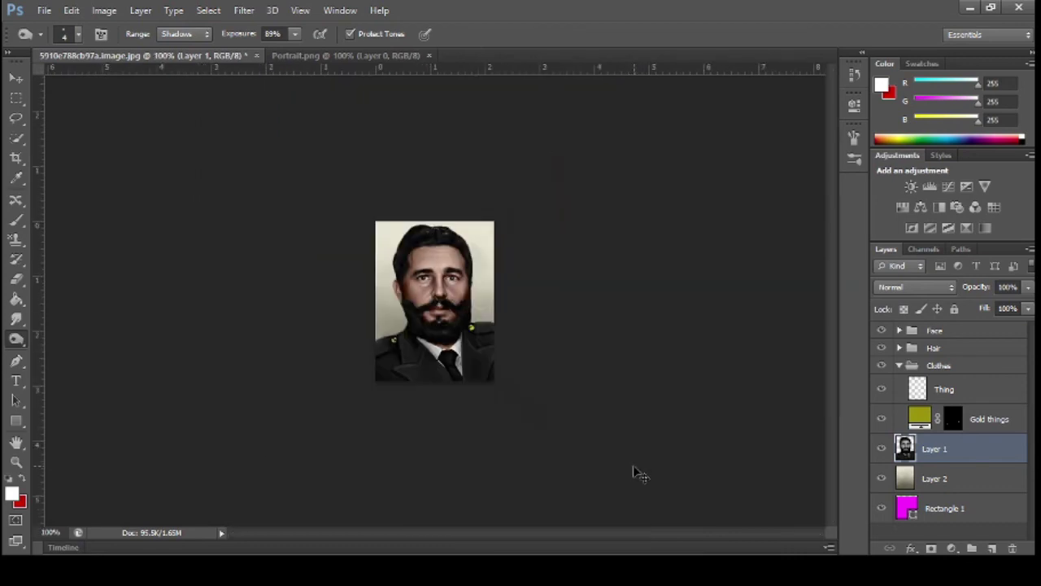
scroll(635, 472, "up", 1)
left_click(895, 365)
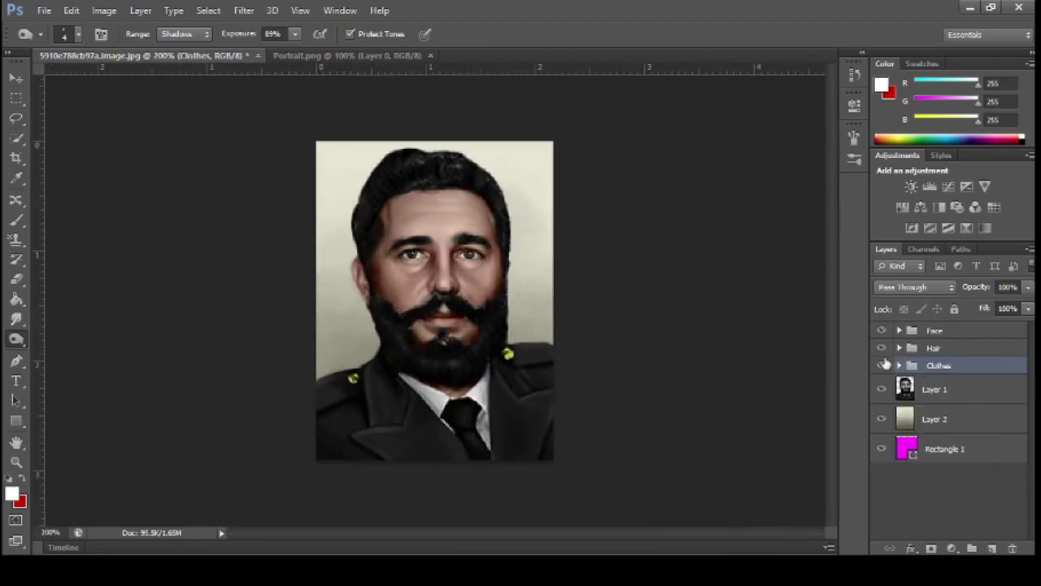